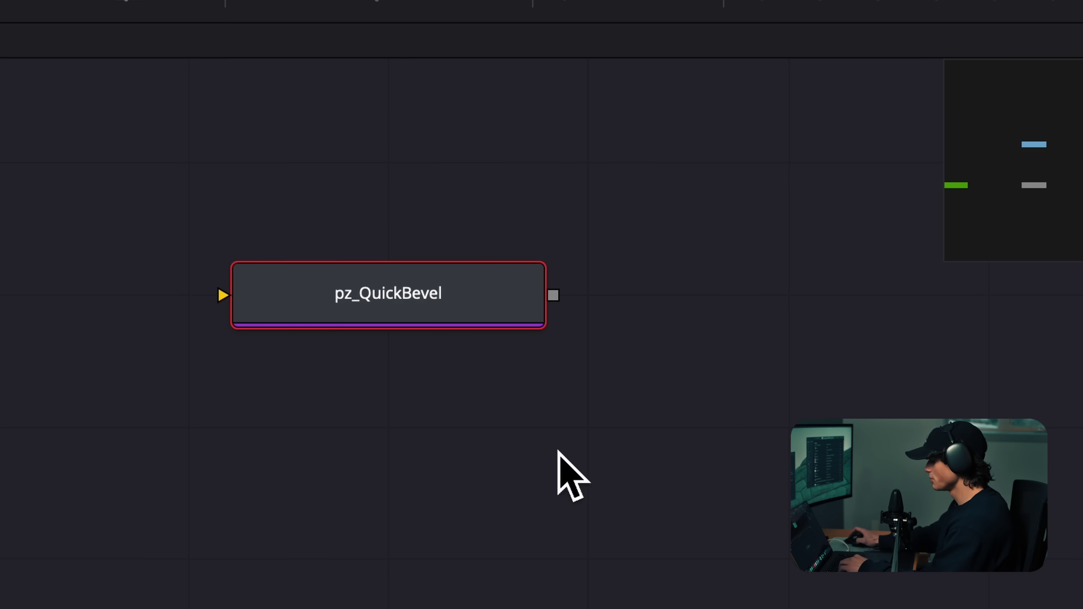
Move the pz_QuickBevel node onto the connection between MediaIn1 and Merge1.
drag(428, 322, 0, 428)
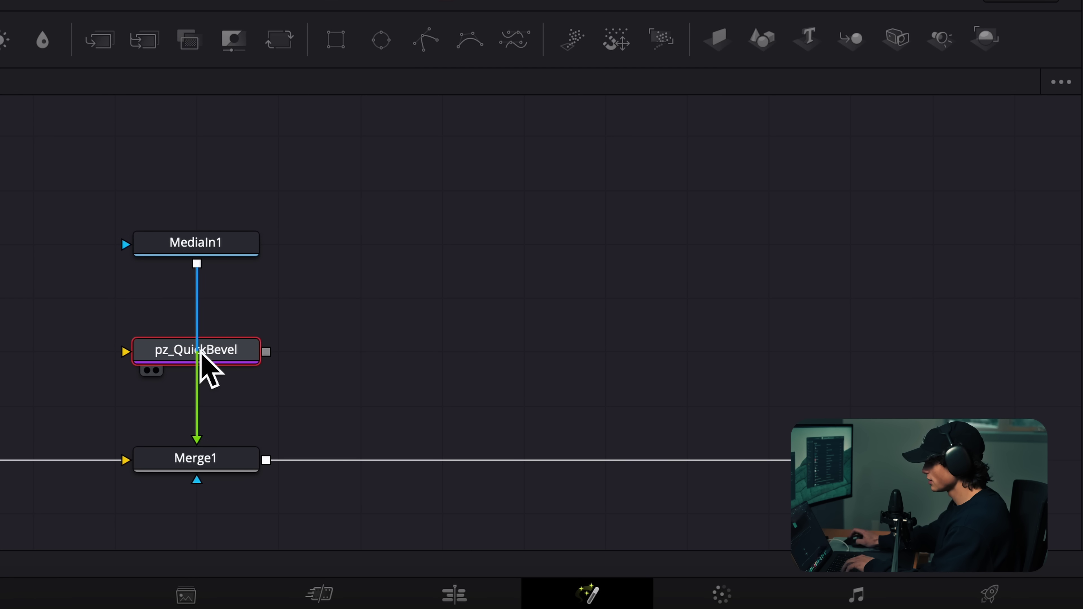
drag(656, 186, 687, 187)
drag(701, 255, 683, 265)
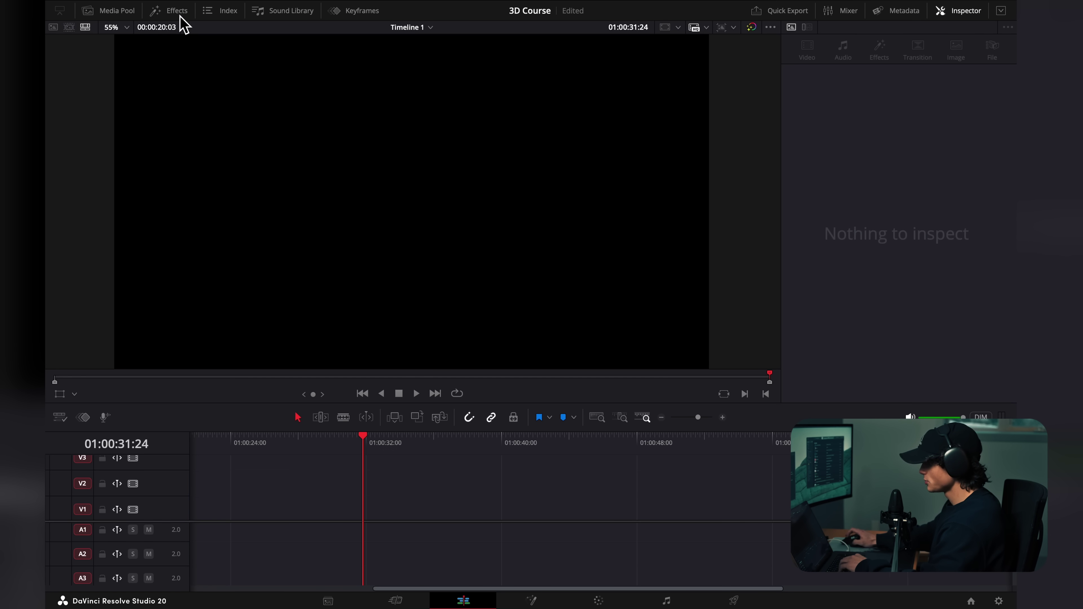
Add a Fusion Composition to the timeline at the playhead and open it on the Fusion page.
click(170, 11)
drag(202, 92, 616, 516)
click(532, 601)
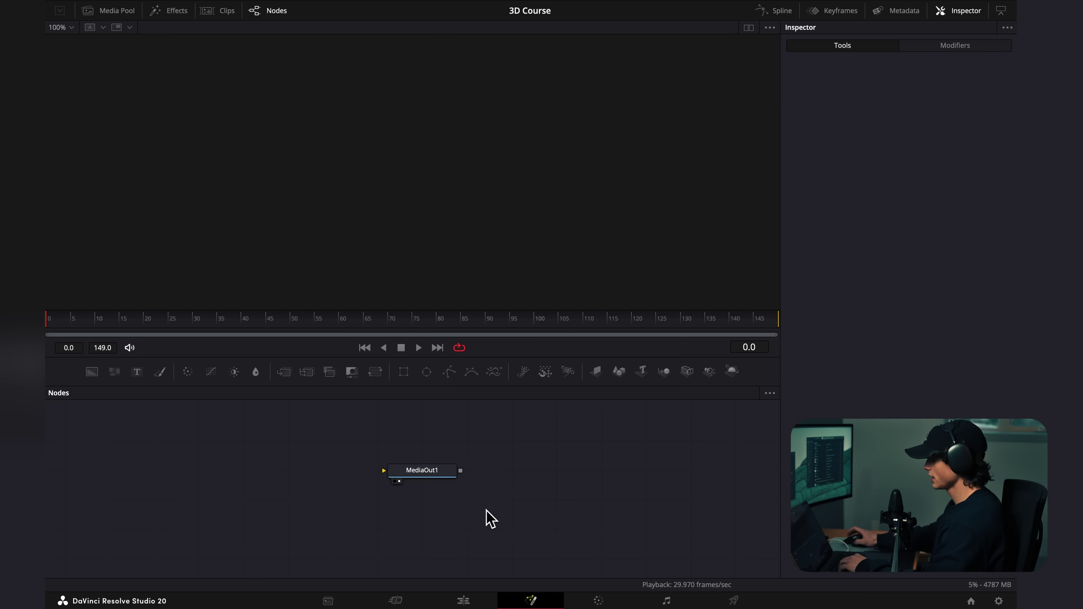
Add a Background node feeding MediaOut1 and set its type to Four Corner.
drag(92, 372, 478, 480)
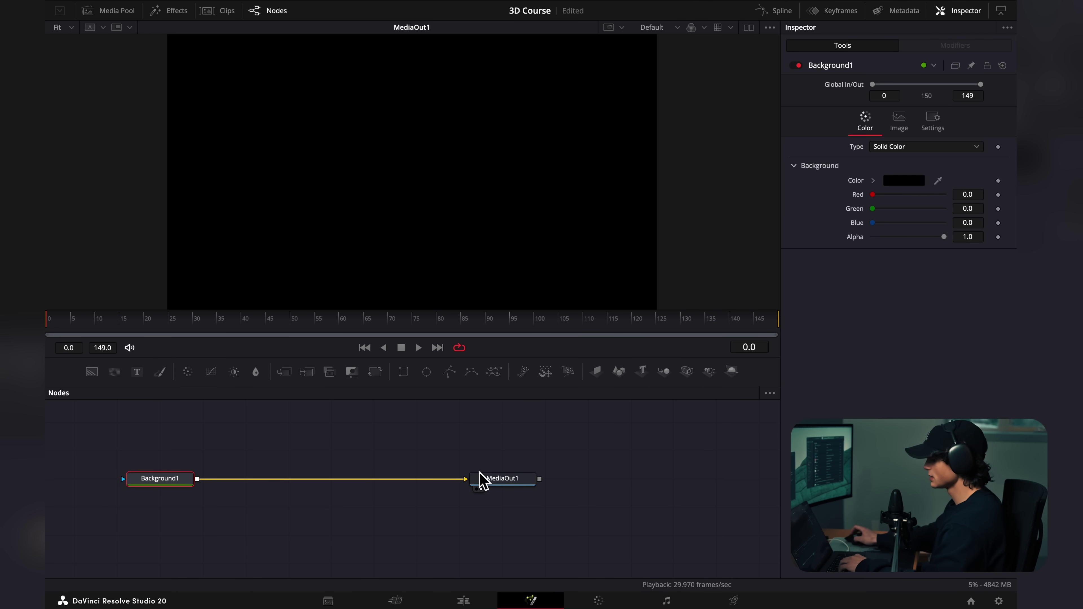
click(897, 149)
click(906, 206)
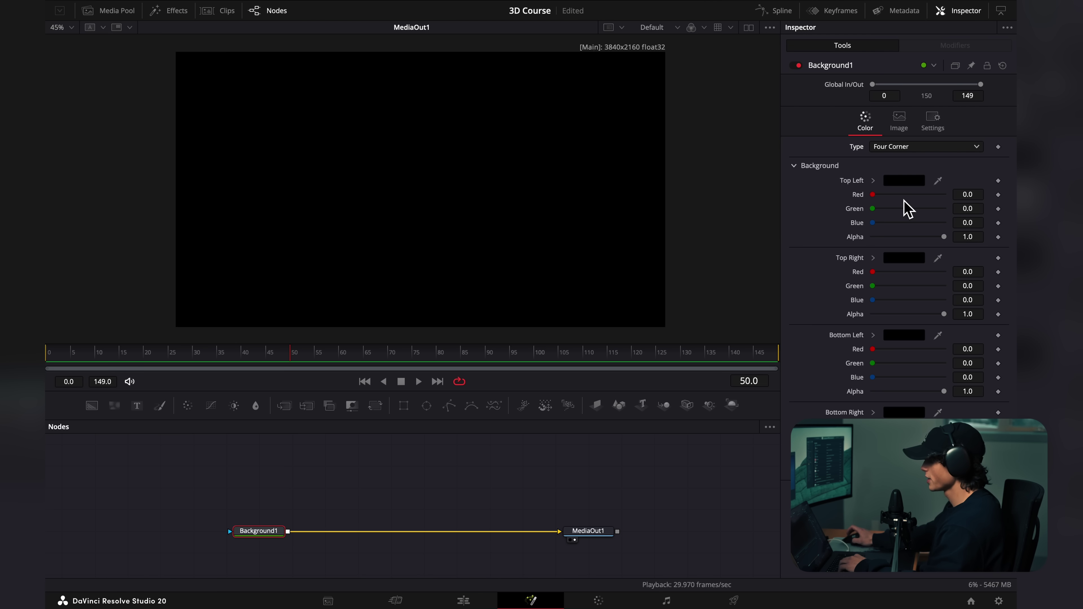
Set the bottom-right corner colour of Background1 to orange, leaving the other corners black.
click(911, 414)
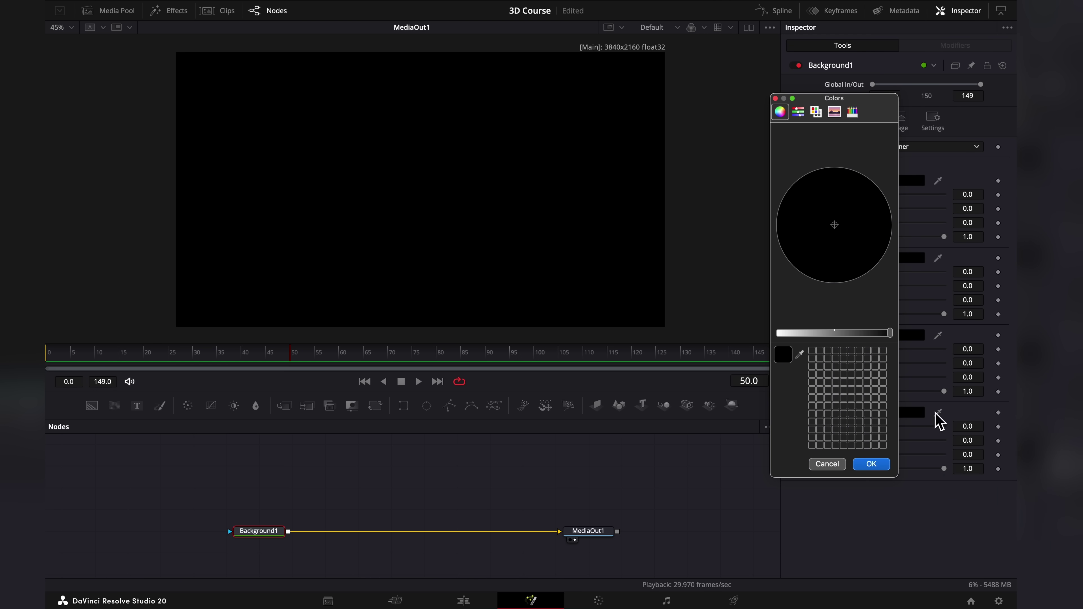
click(852, 112)
click(789, 271)
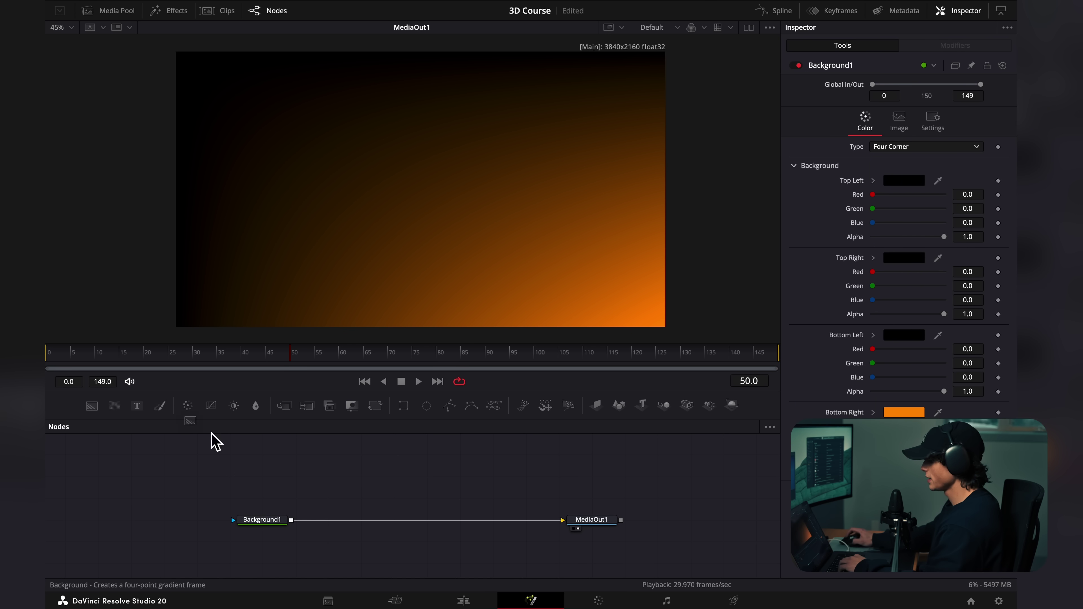
Merge a second Background node over Background1 and mask it with an Ellipse.
drag(216, 442, 292, 529)
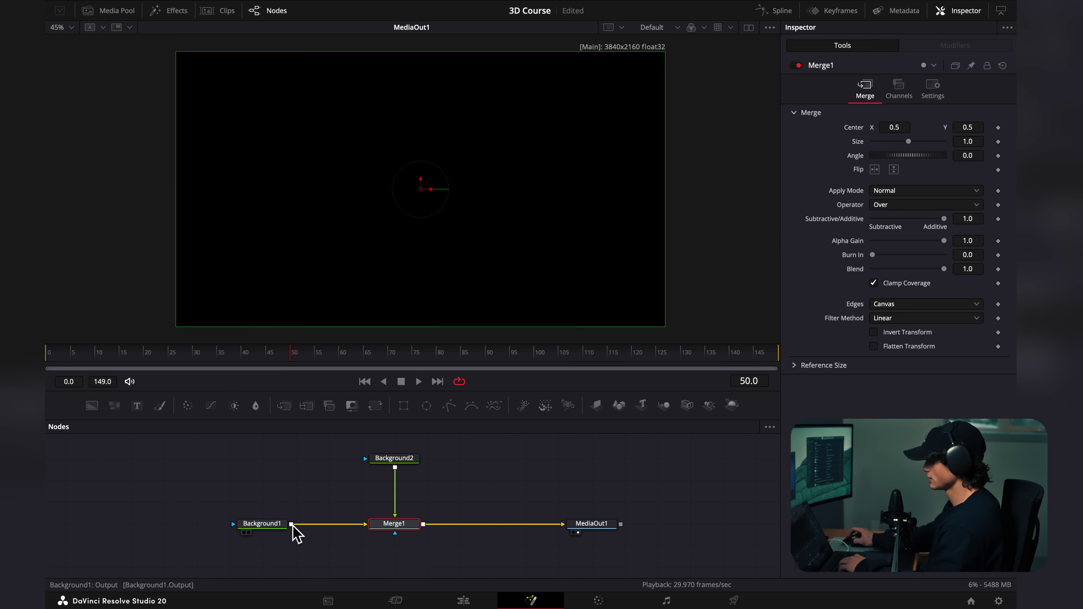
click(398, 462)
click(430, 411)
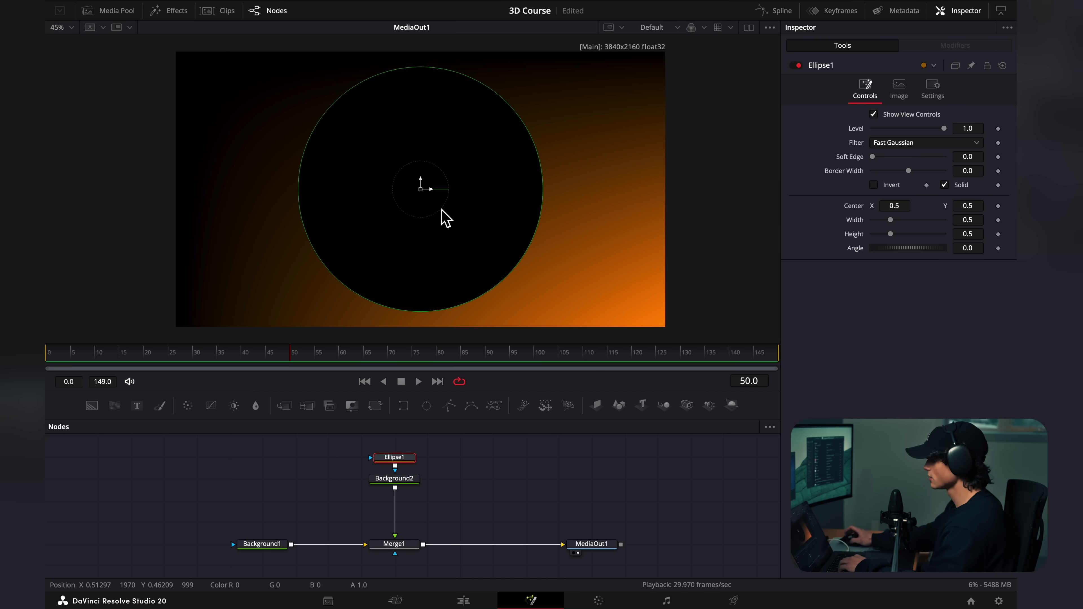
Insert a Transform node between Background2 and Merge1.
click(428, 494)
key(shift+space)
text(tra)
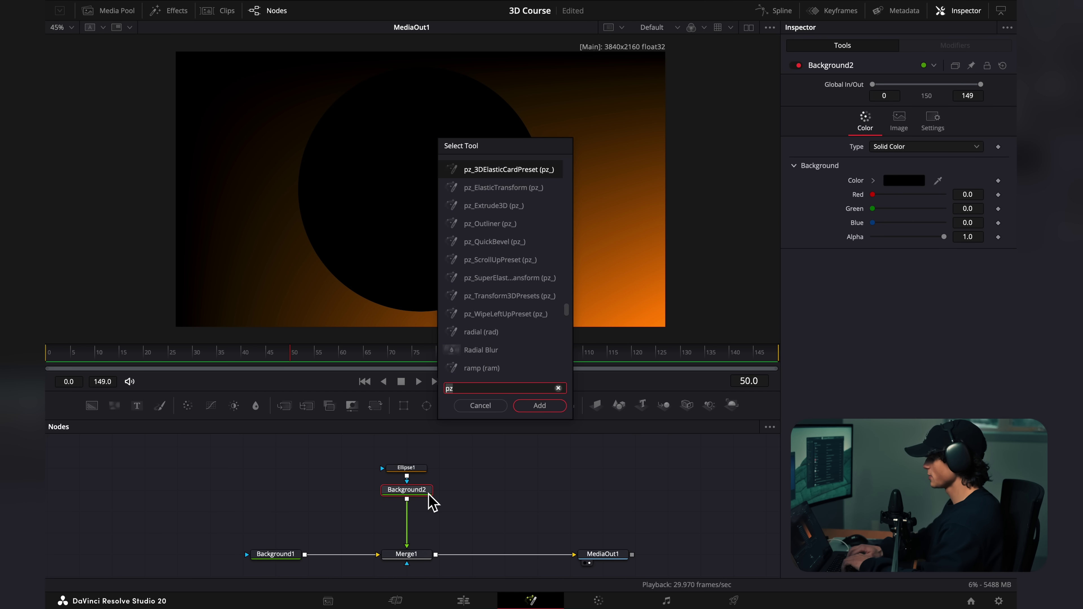
text(ns)
key(Return)
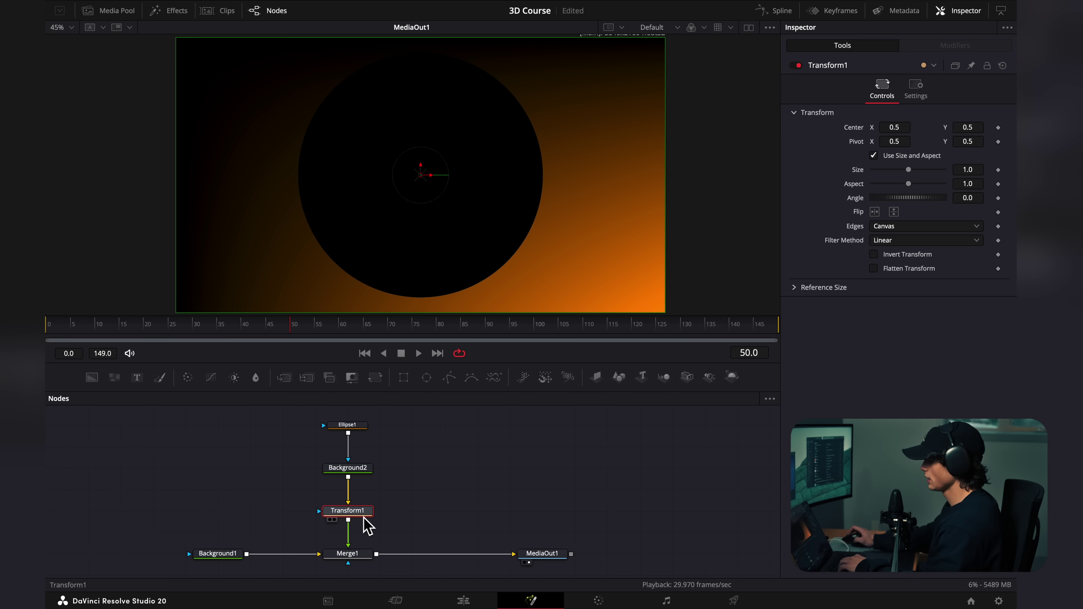
Enlarge the circle to size 1.51 and move its center to X 0.82, Y -0.016 in Transform1.
drag(907, 170, 910, 170)
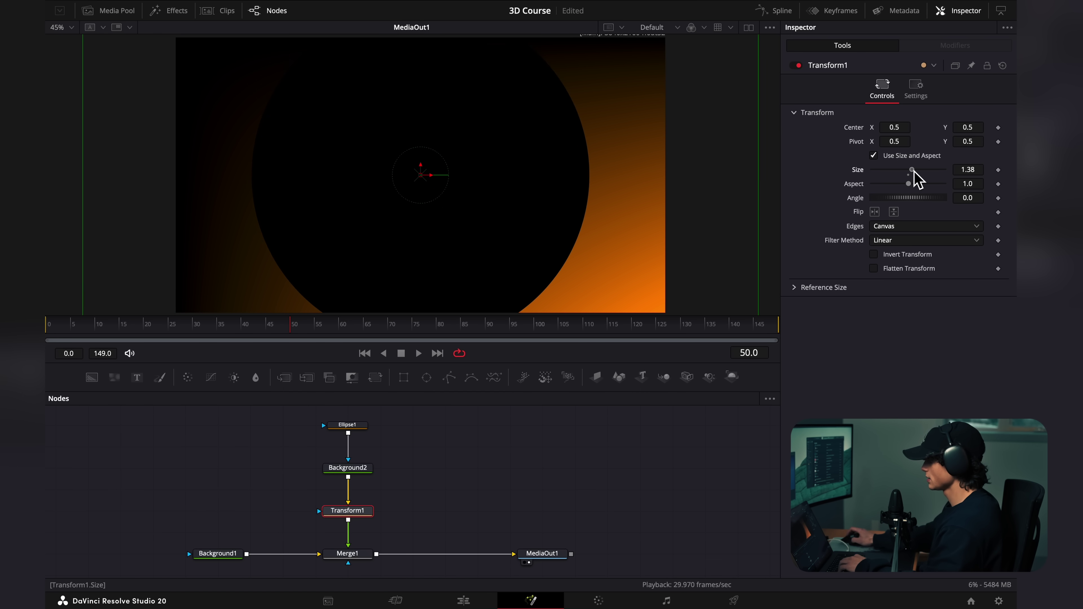
click(966, 127)
text(0.2)
key(Return)
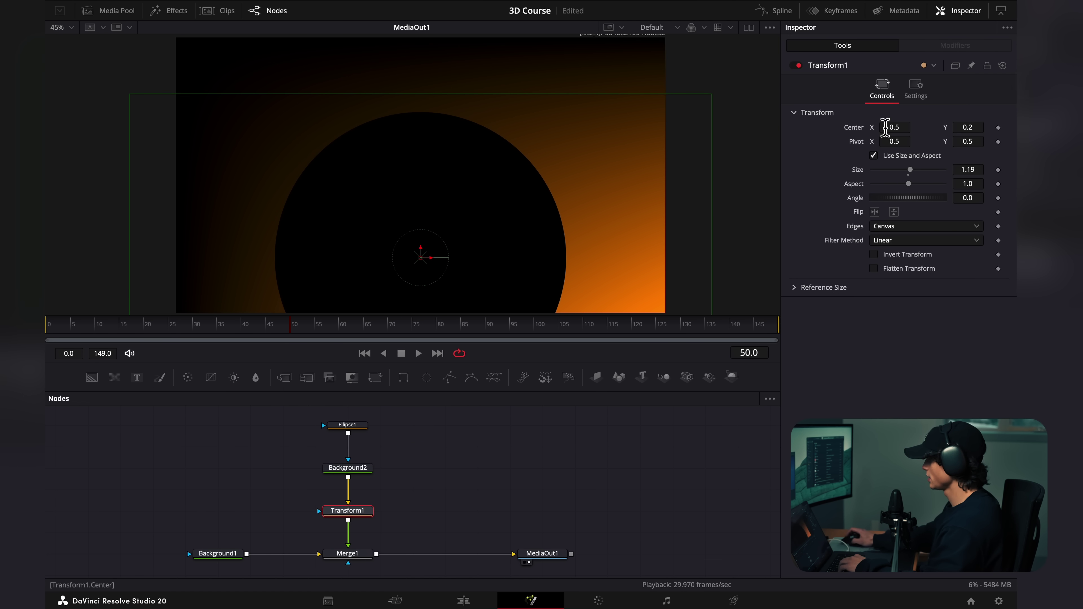
drag(894, 128, 921, 128)
key(ctrl+f)
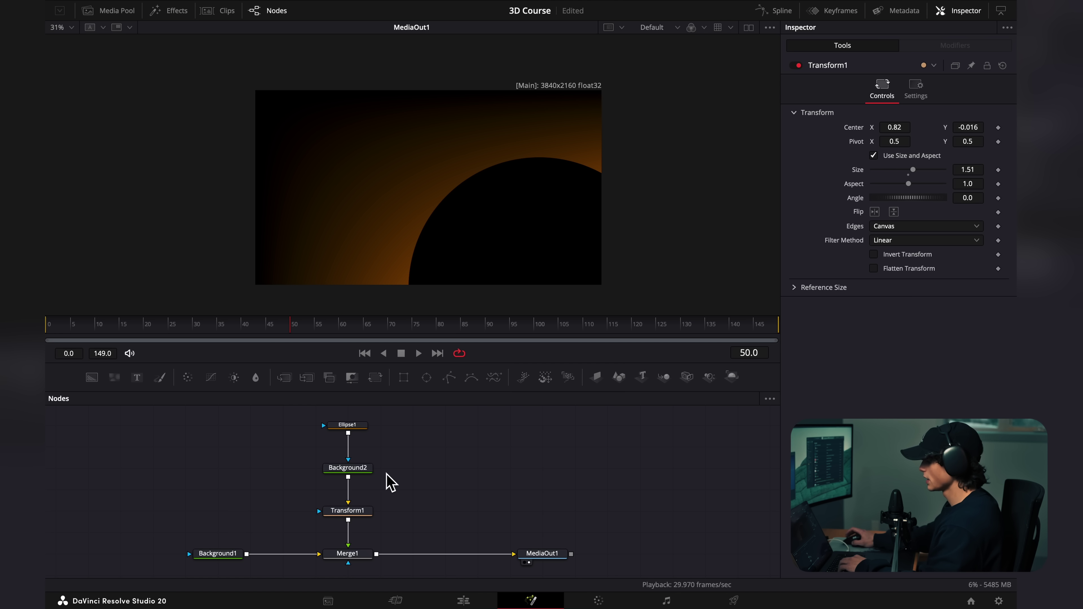
Set Background2's type to Four Corner and colour its top-left corner Tangerine.
click(370, 470)
click(911, 148)
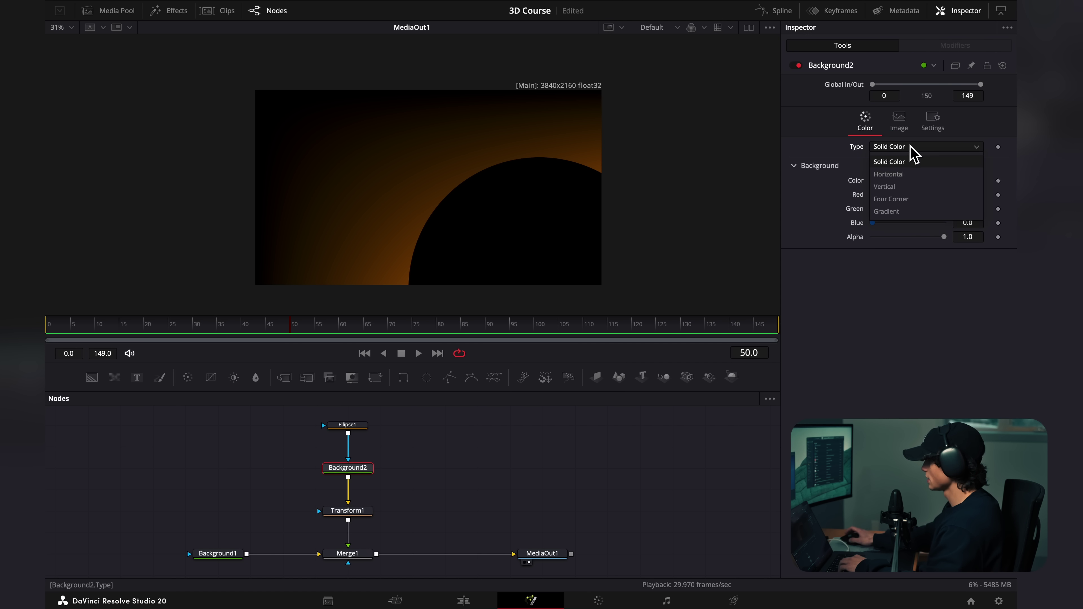
click(903, 200)
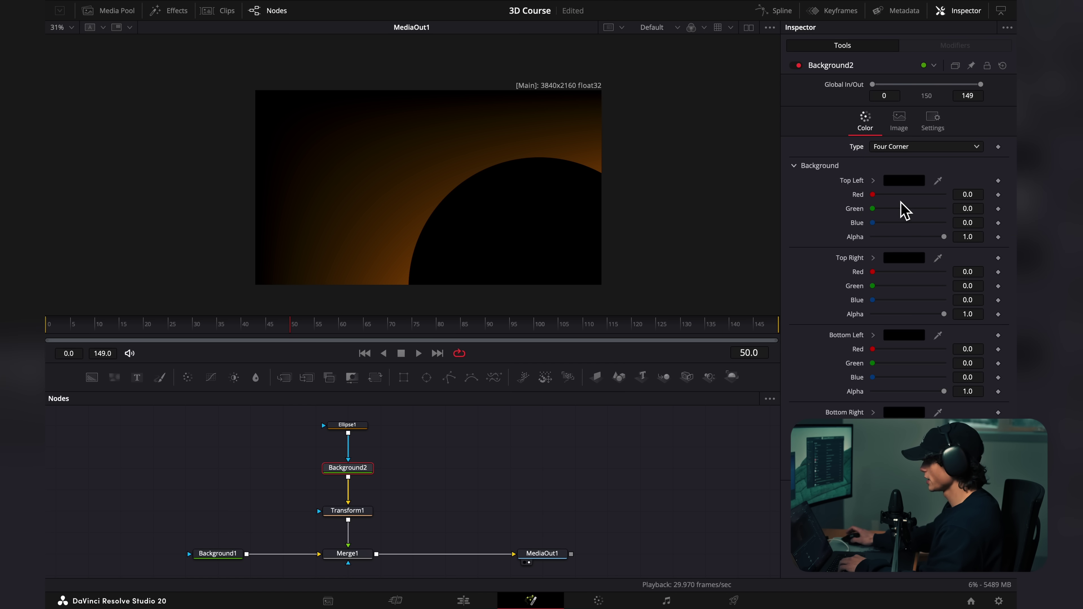
click(910, 181)
click(792, 255)
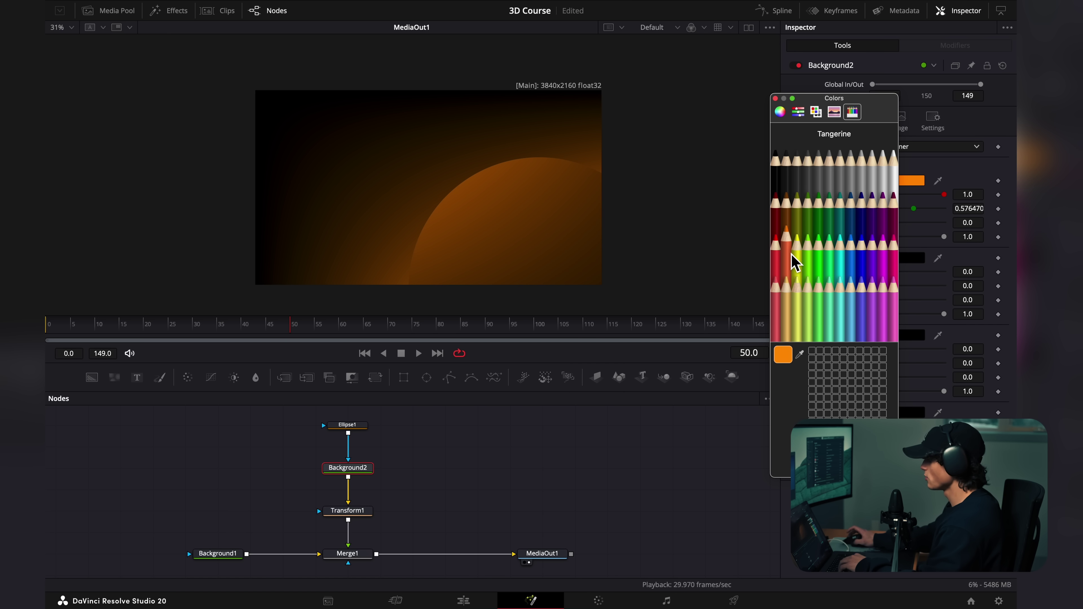
Insert the pz_QuickBevel tool directly after Background2.
click(387, 467)
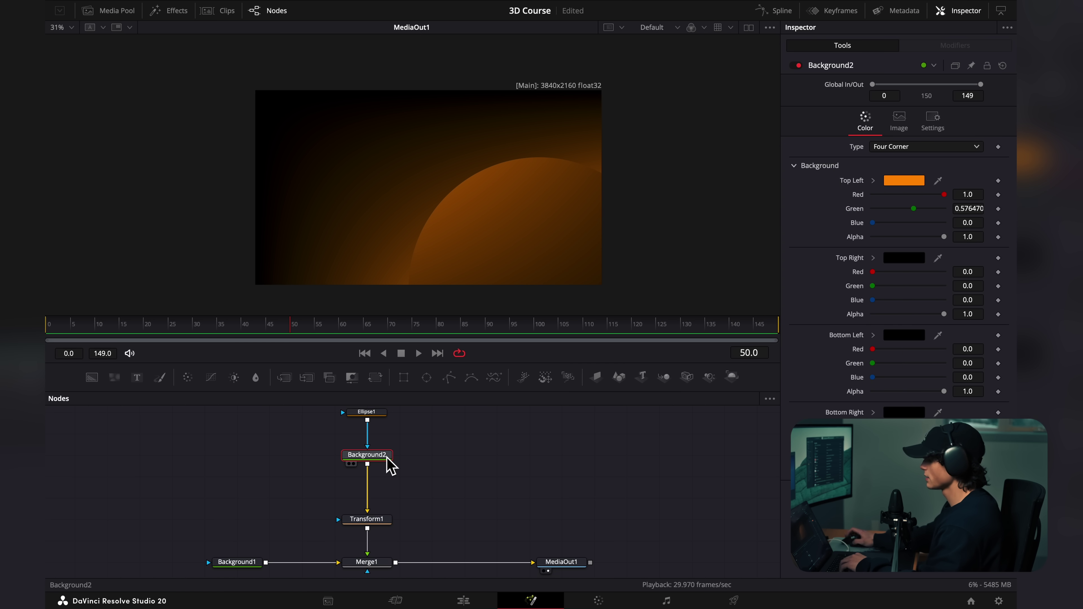
key(shift+space)
text(pz_QuickBevel)
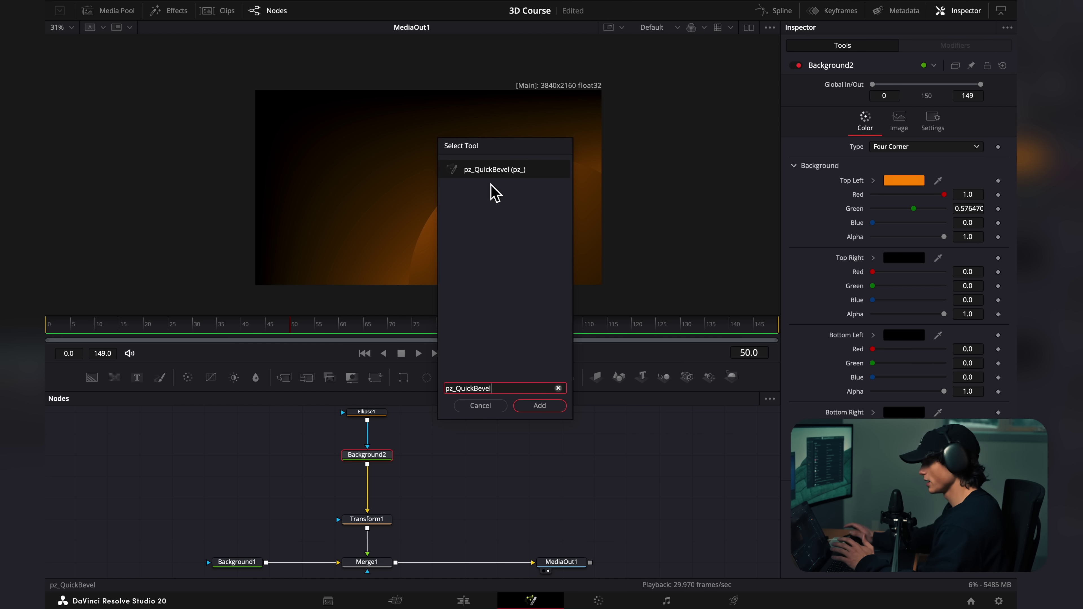
click(552, 408)
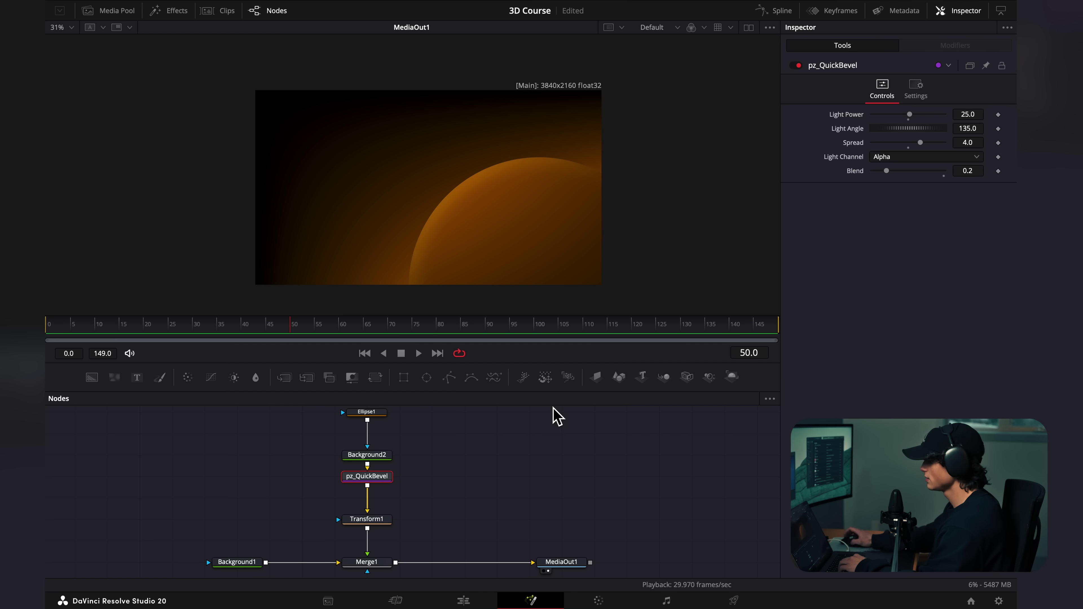
Lower the bevel's Spread to about 1.8 and fine-tune its light angle and blend.
drag(920, 143, 915, 144)
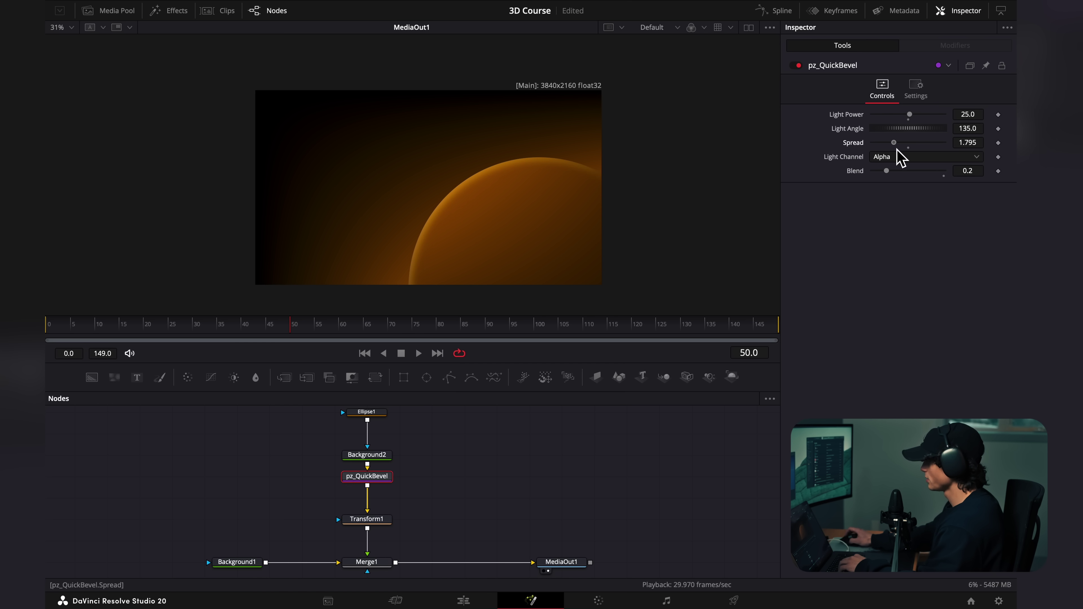
drag(922, 124, 923, 124)
drag(886, 171, 889, 173)
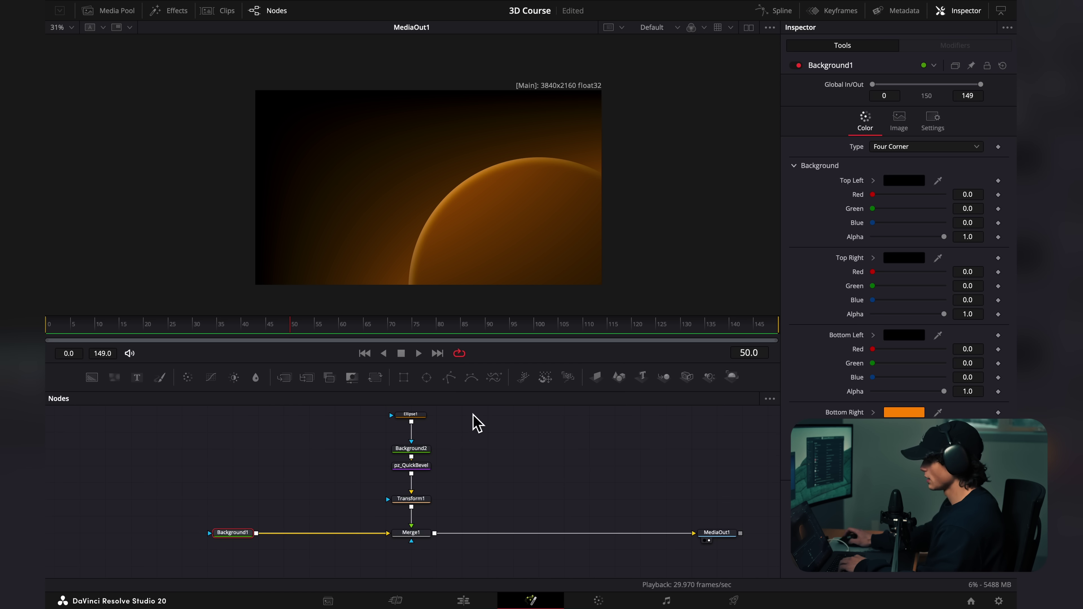
Duplicate the circle's nodes from Ellipse1 through Merge1 and insert the copied merge between Background1 and Merge1.
drag(471, 412, 423, 546)
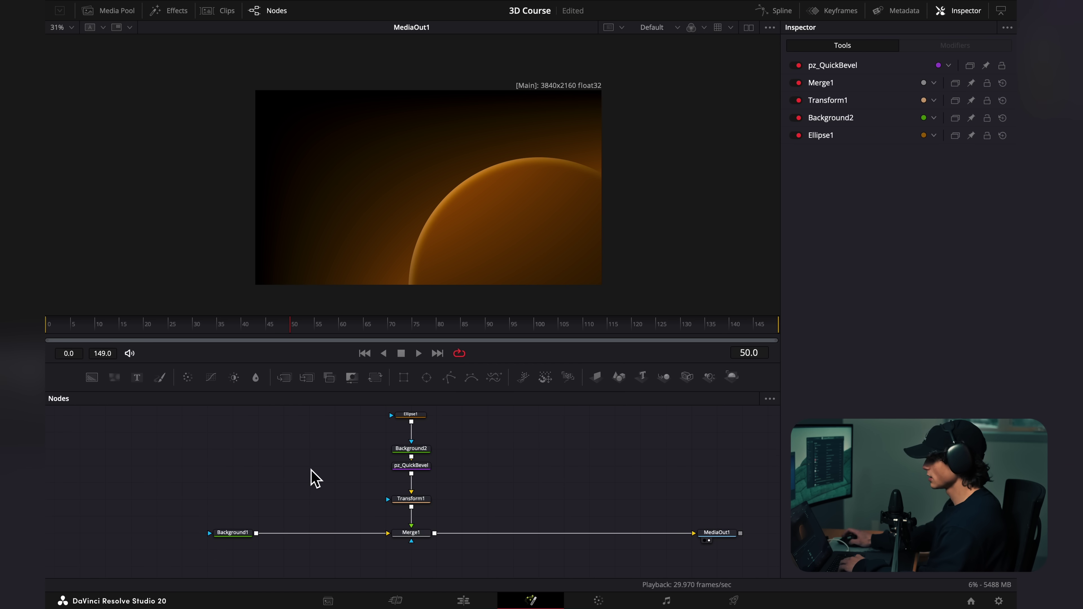
key(ctrl+v)
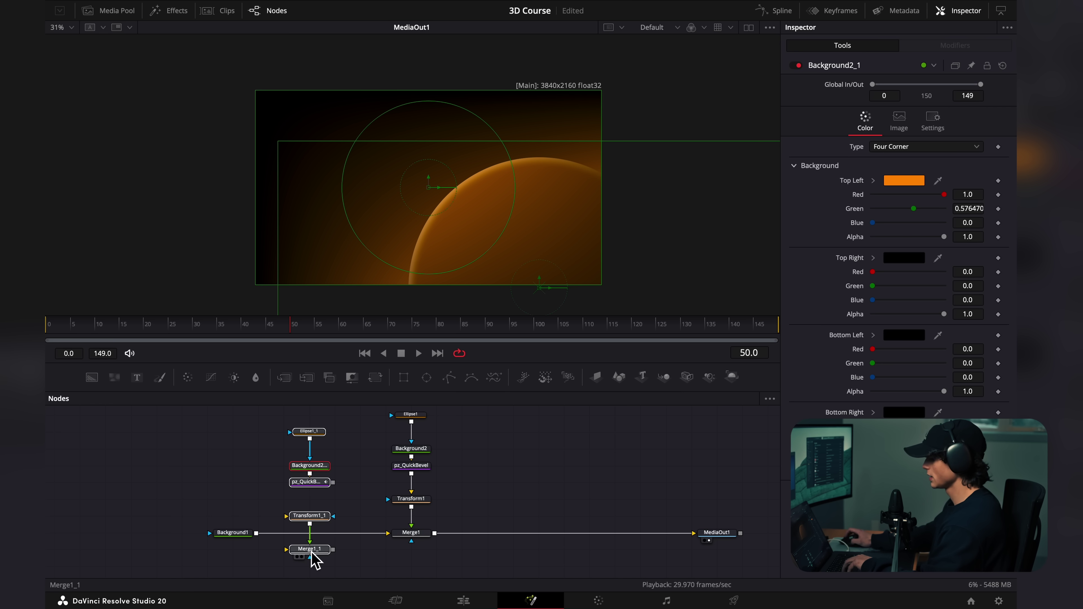
drag(312, 551, 319, 533)
Move the duplicated circle to the lower left with a center of X 0.275, Y -0.217 in Transform1_1.
click(339, 460)
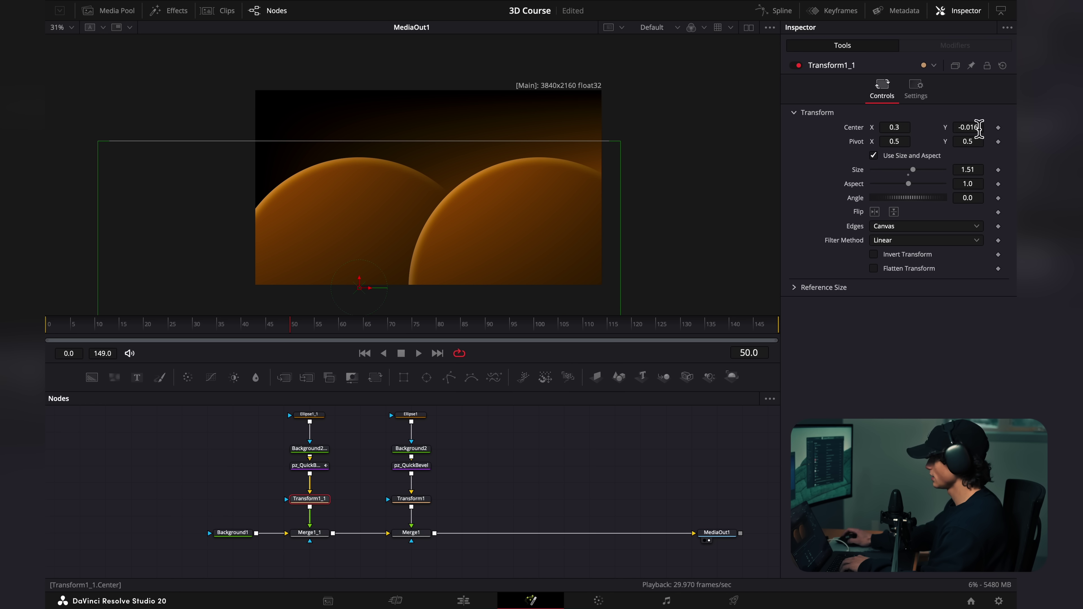
drag(359, 287, 351, 326)
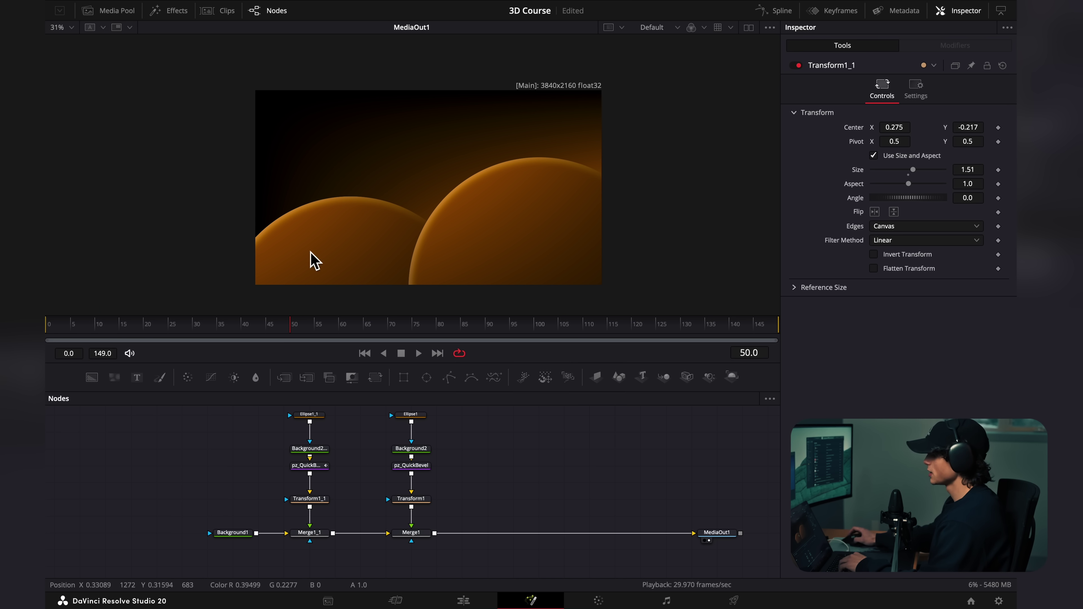
Keyframe the center of Transform1_1 from X 0.157 at frame 0 to X 0.256 at frame 55.
click(317, 500)
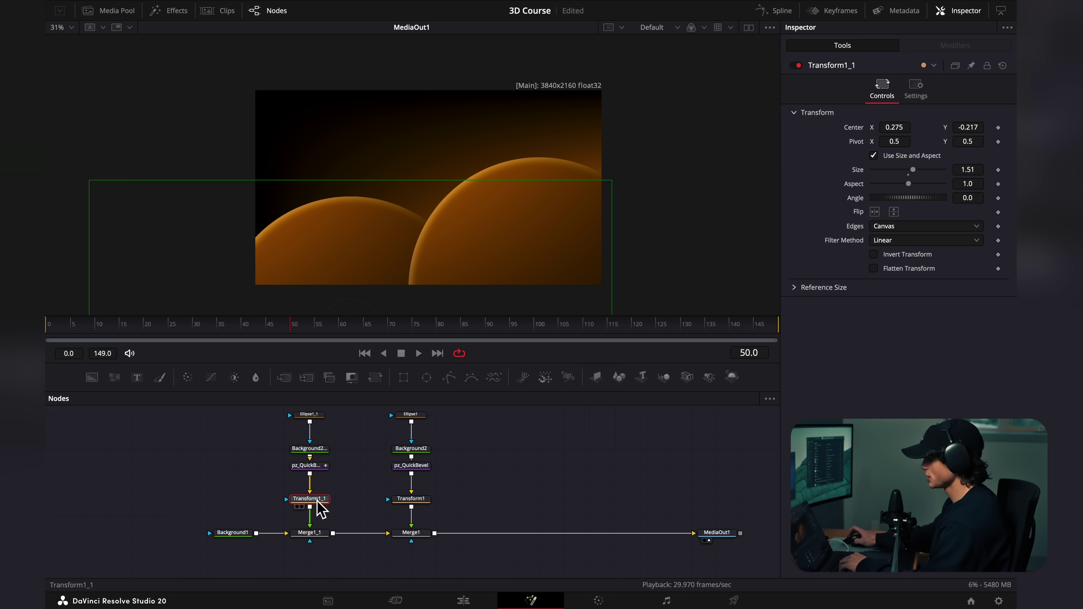
drag(154, 329, 49, 328)
drag(894, 127, 869, 127)
click(998, 127)
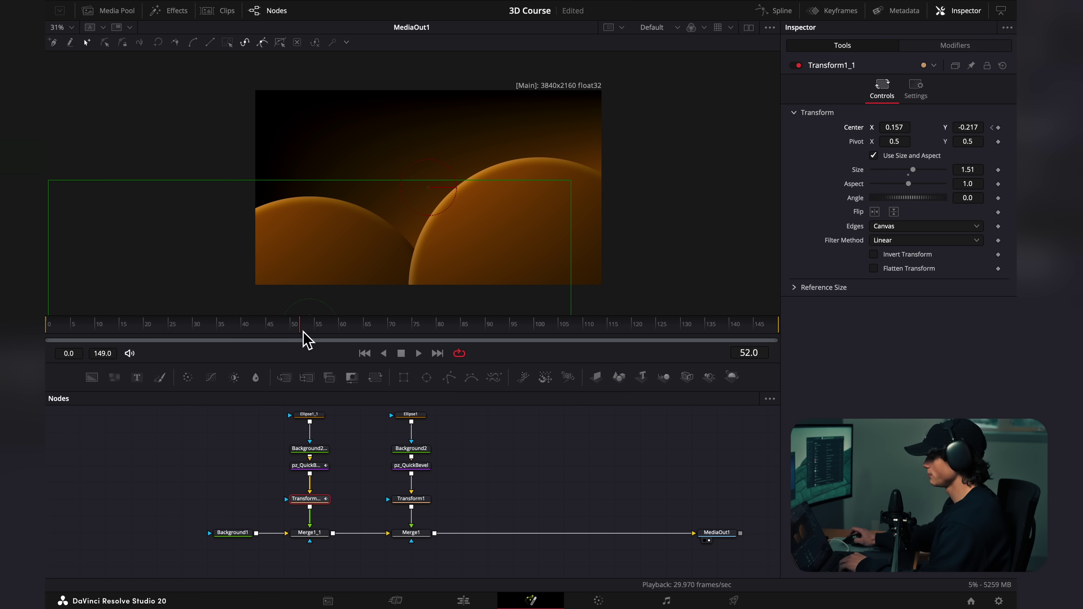
mouse_move(893, 127)
mouse_down()
mouse_move(918, 127)
mouse_move(894, 140)
mouse_up()
Smooth the Transform1_1 displacement curve and shape its handles for a fast start and a gradual ease-out.
click(774, 10)
click(76, 428)
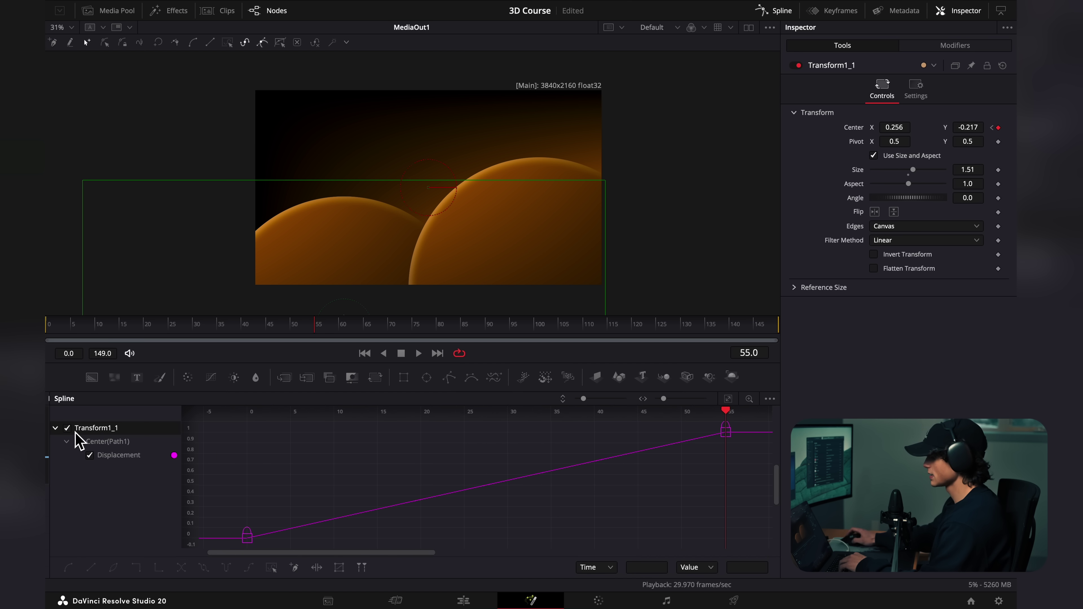
scroll(646, 487, down, 2)
drag(715, 435, 411, 542)
key(shift+s)
drag(517, 514, 476, 482)
drag(601, 462, 562, 463)
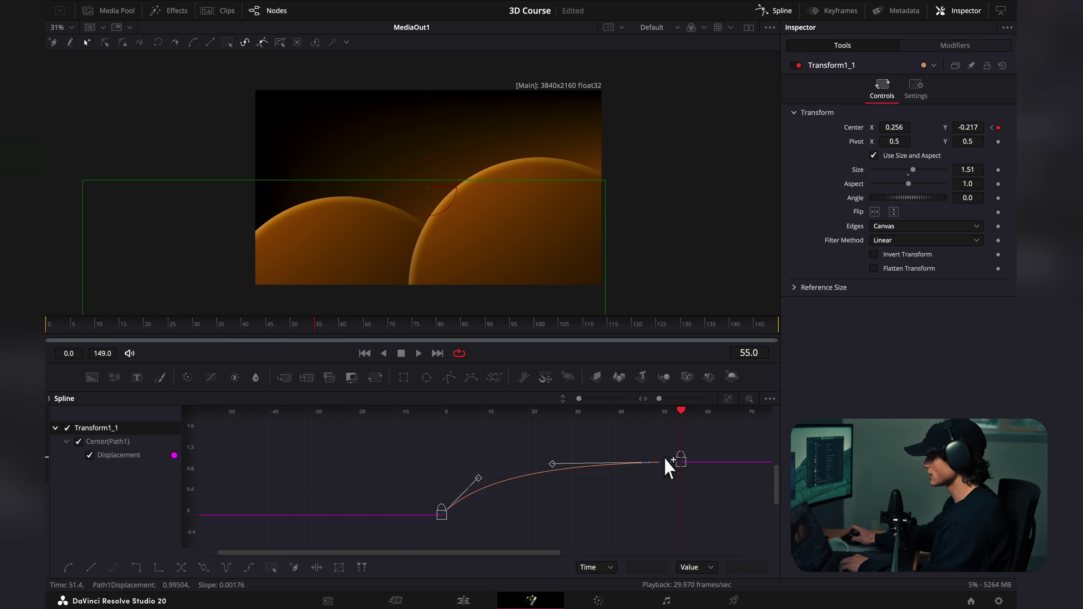
key(F8)
Enable motion blur on Transform1_1 with Quality 4.
click(919, 100)
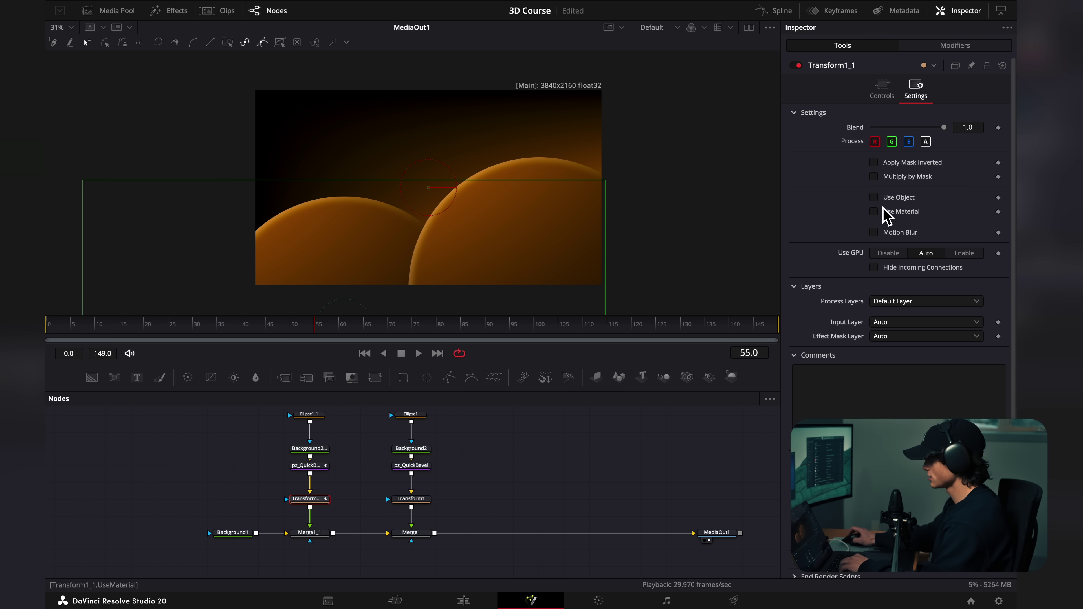
click(873, 232)
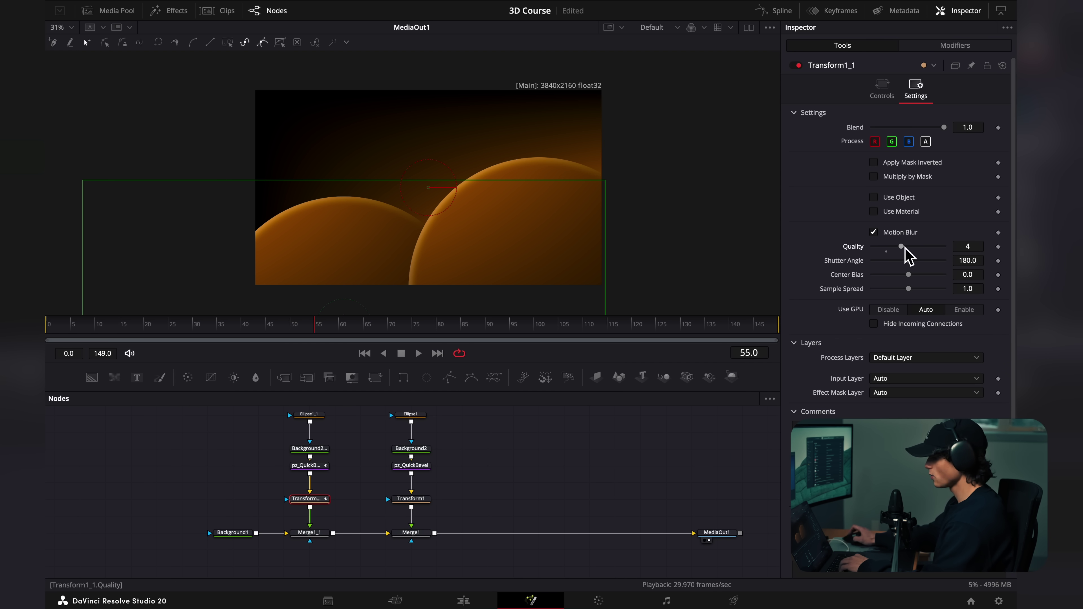
Keyframe the center of Transform1 from X 0.906 at frame 0 to a position farther left around frame 51.
click(411, 498)
click(168, 328)
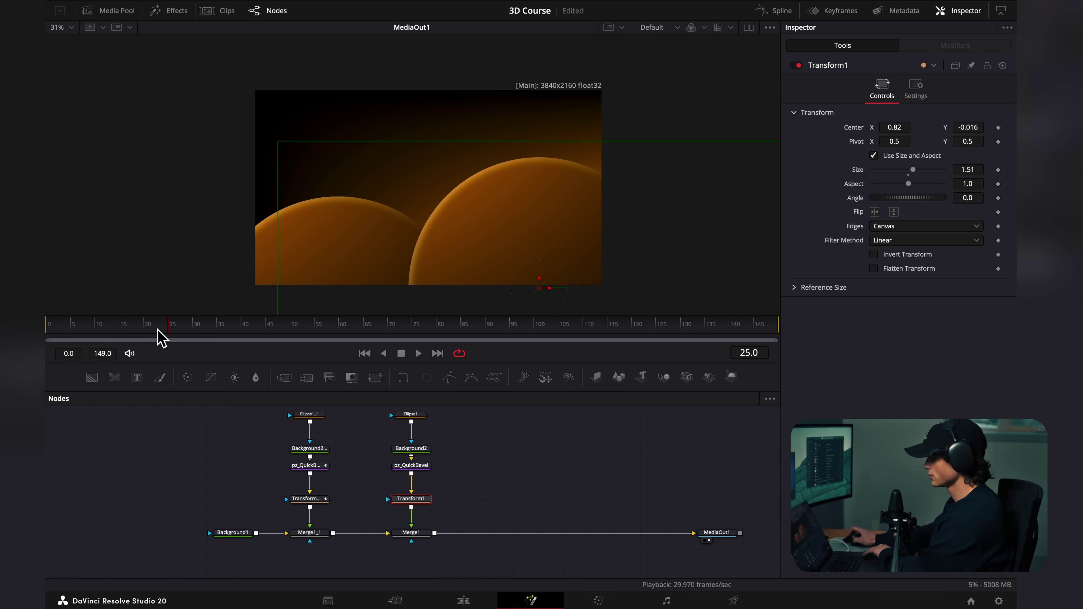
drag(158, 330, 46, 354)
drag(899, 128, 928, 137)
click(998, 128)
click(295, 328)
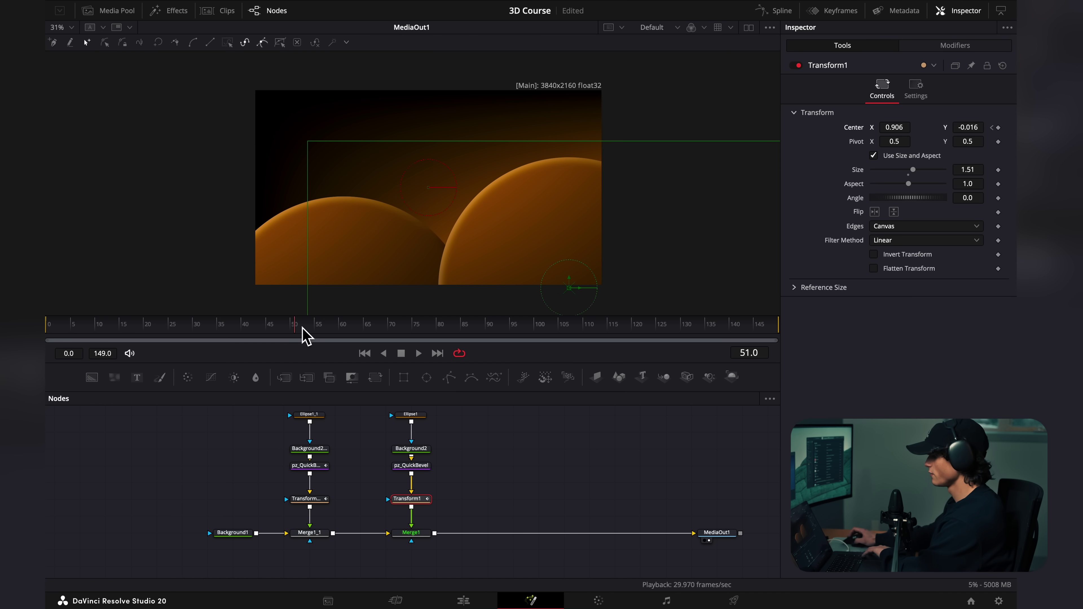
drag(896, 127, 878, 127)
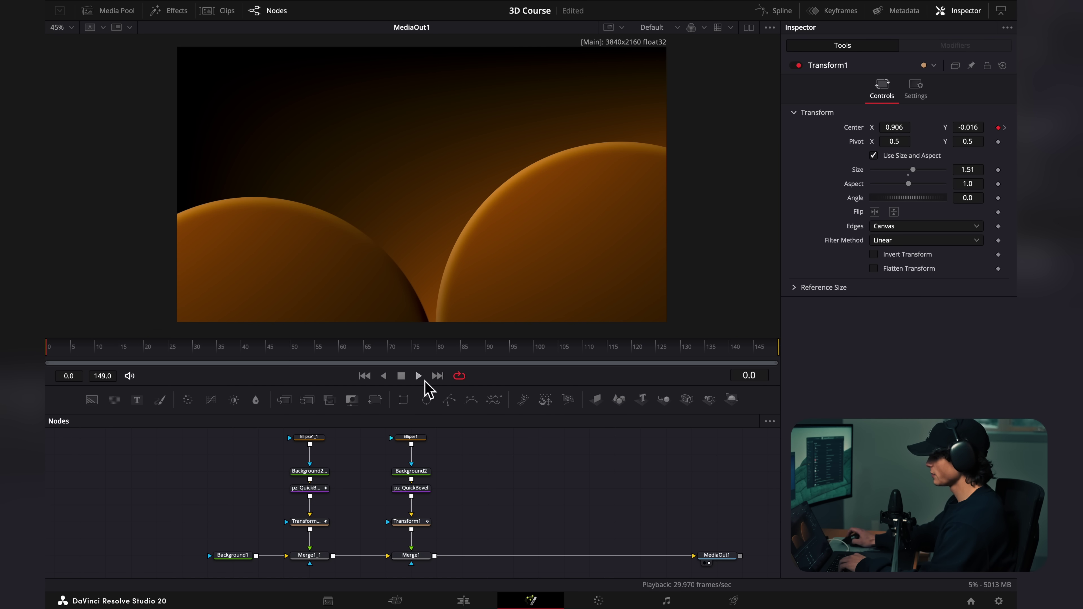
Play the composition from frame 0 to review the movement of both circles.
click(420, 377)
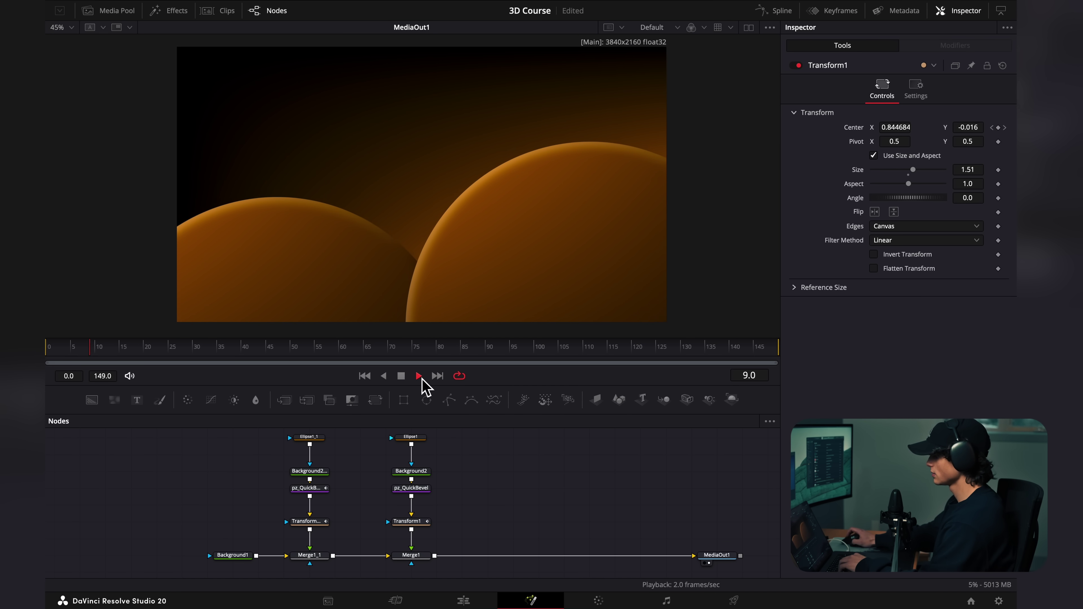
scroll(435, 478, down, 1)
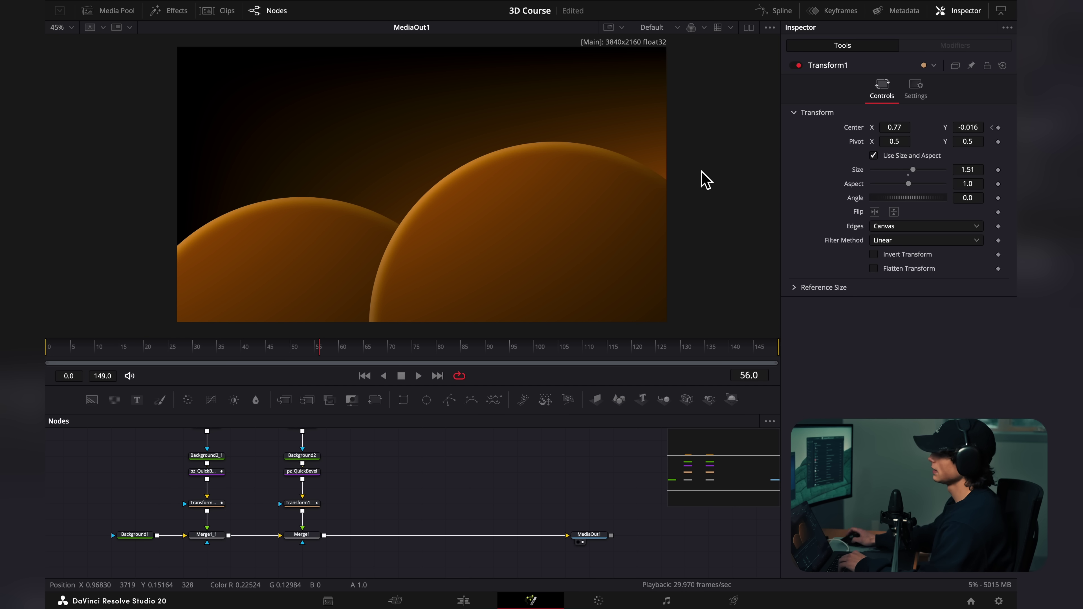
scroll(426, 490, right, 2)
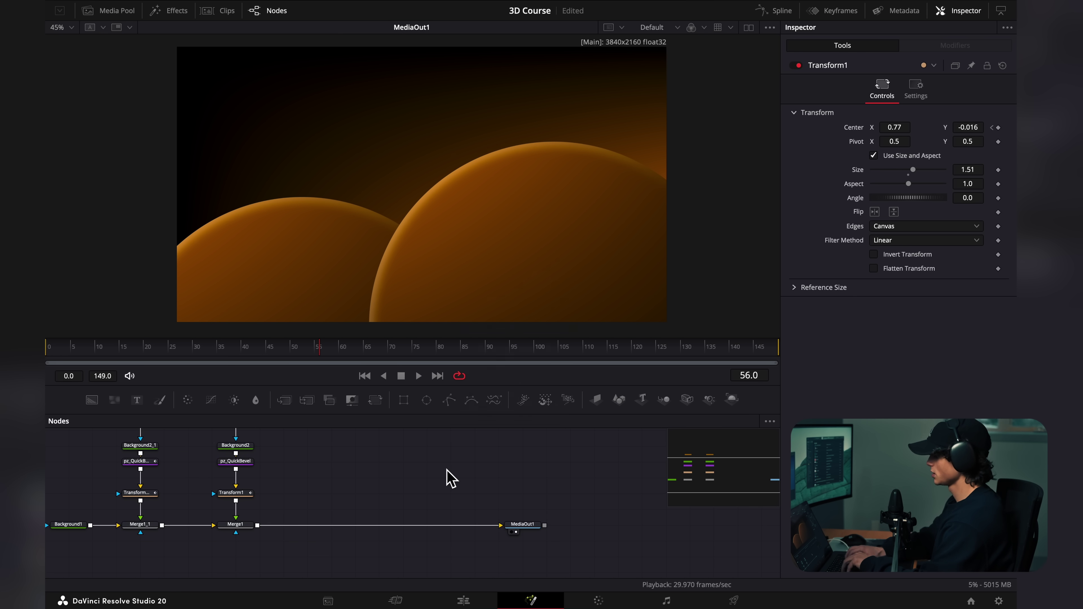
Add a Displace node and merge it over the output of Merge1.
key(shift+space)
text(be)
key(BackSpace)
key(BackSpace)
text(disp)
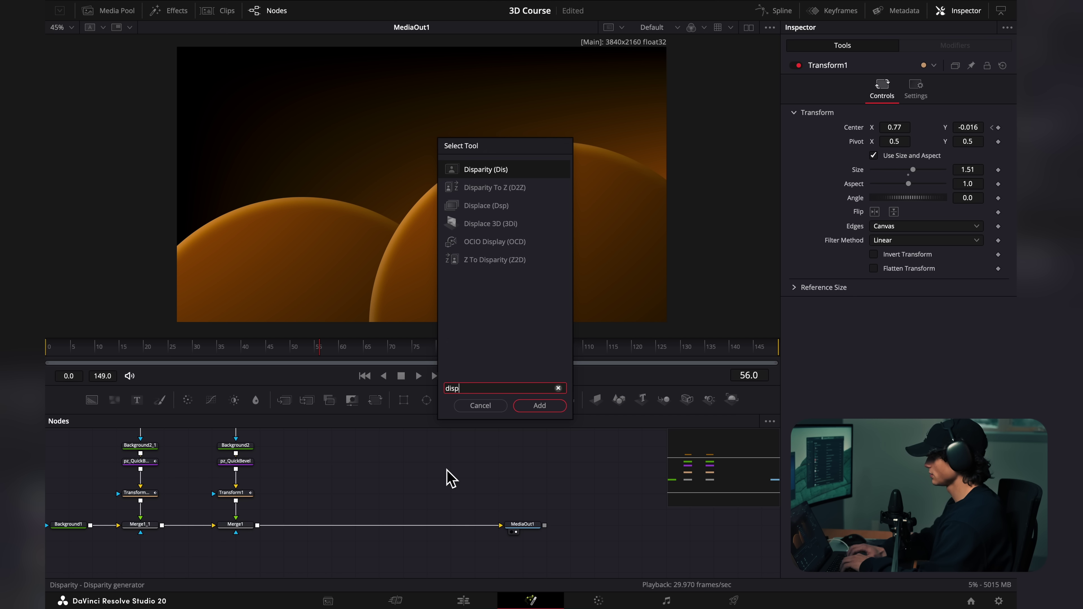
key(Return)
drag(377, 462, 261, 533)
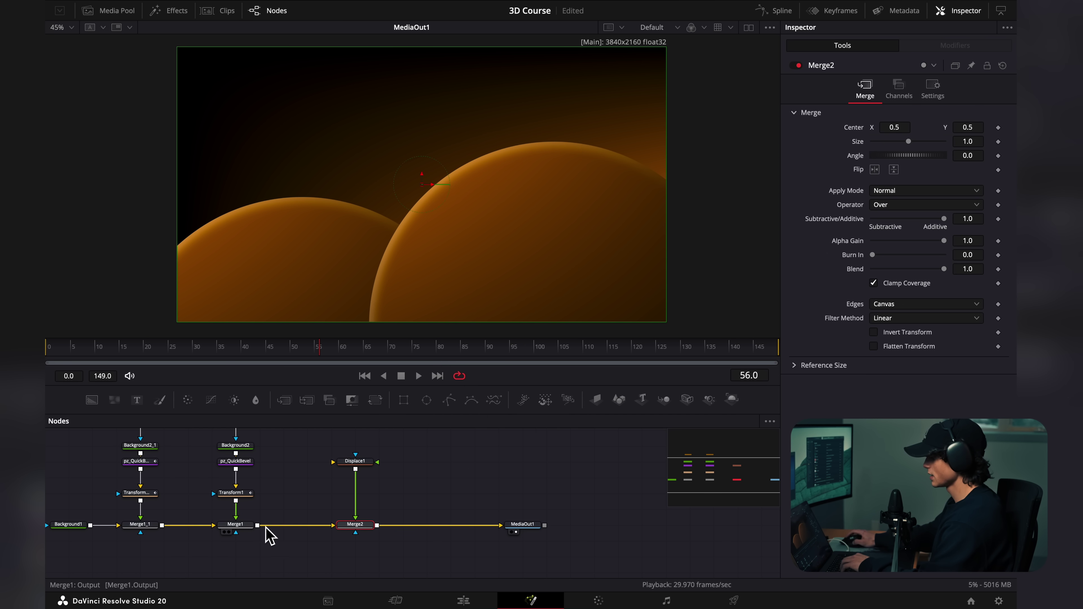
Feed Merge1 into Displace1's background and connect a Rectangle mask to Displace1's foreground and Merge2's effect mask.
drag(454, 460, 381, 473)
drag(258, 527, 333, 463)
drag(356, 533, 441, 473)
Set Displace1's Offset to -1, Refraction Strength to -4 and Spread to 3.0.
click(383, 465)
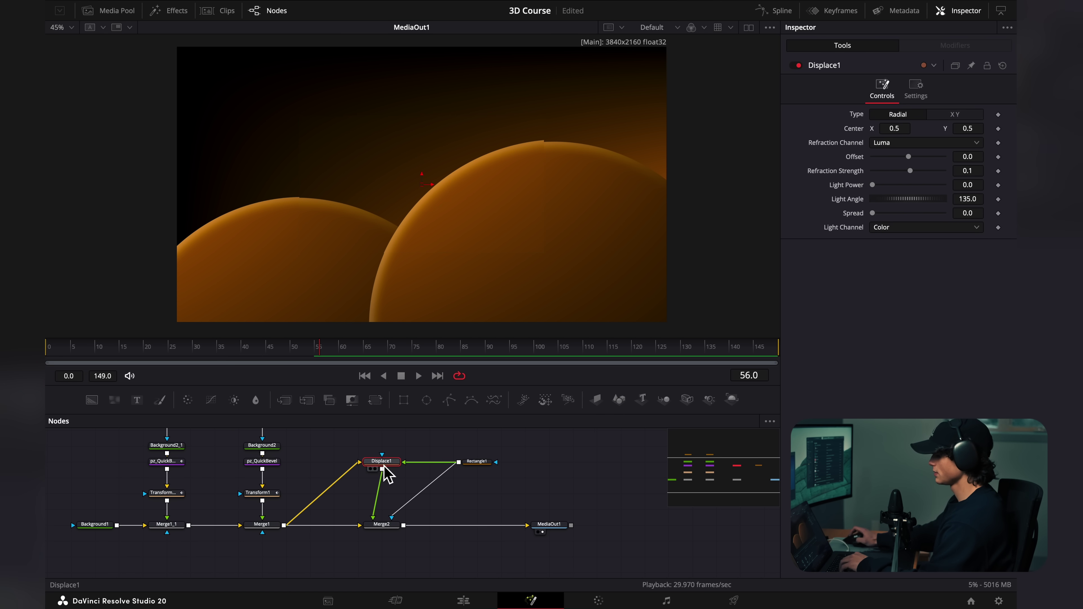
click(977, 159)
text(-1)
key(Return)
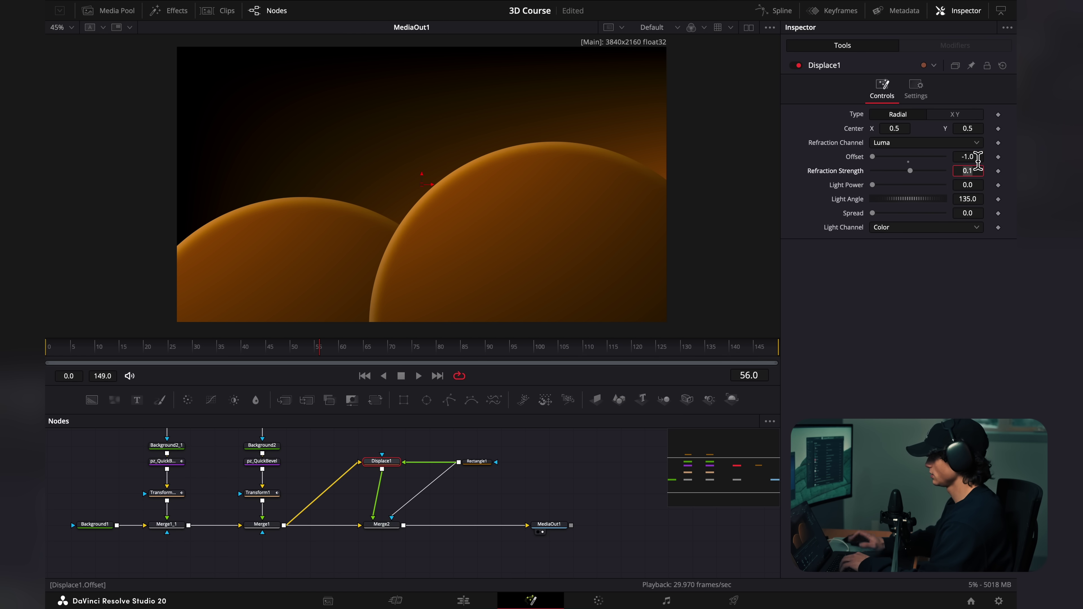
click(976, 170)
text(-4)
key(Return)
drag(874, 213, 966, 218)
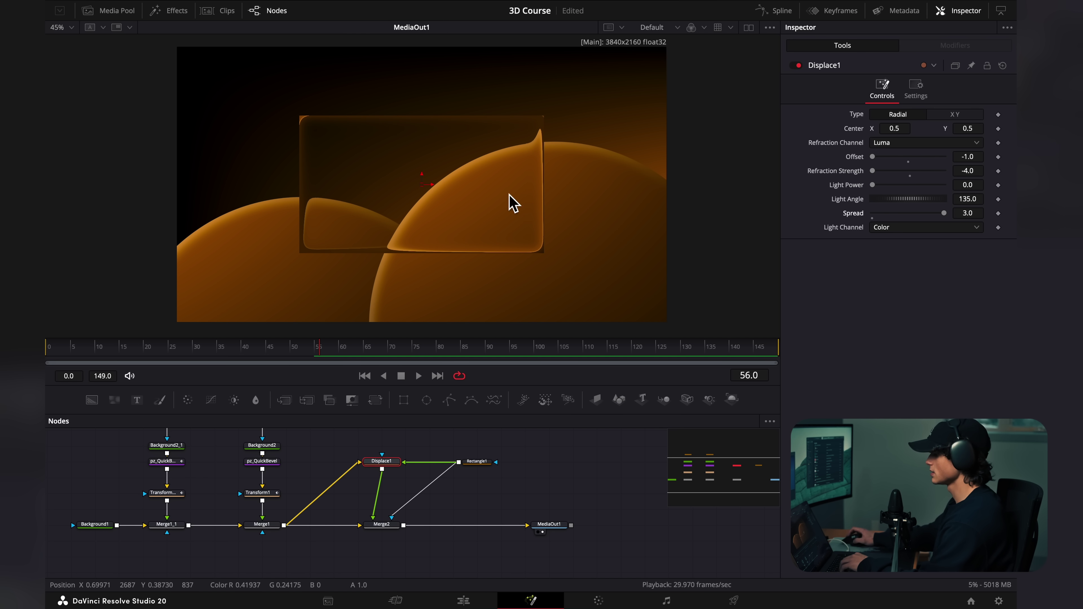
Round Rectangle1's corners with a radius of about 0.29 and set Displace1's Spread to about 2.13.
click(478, 462)
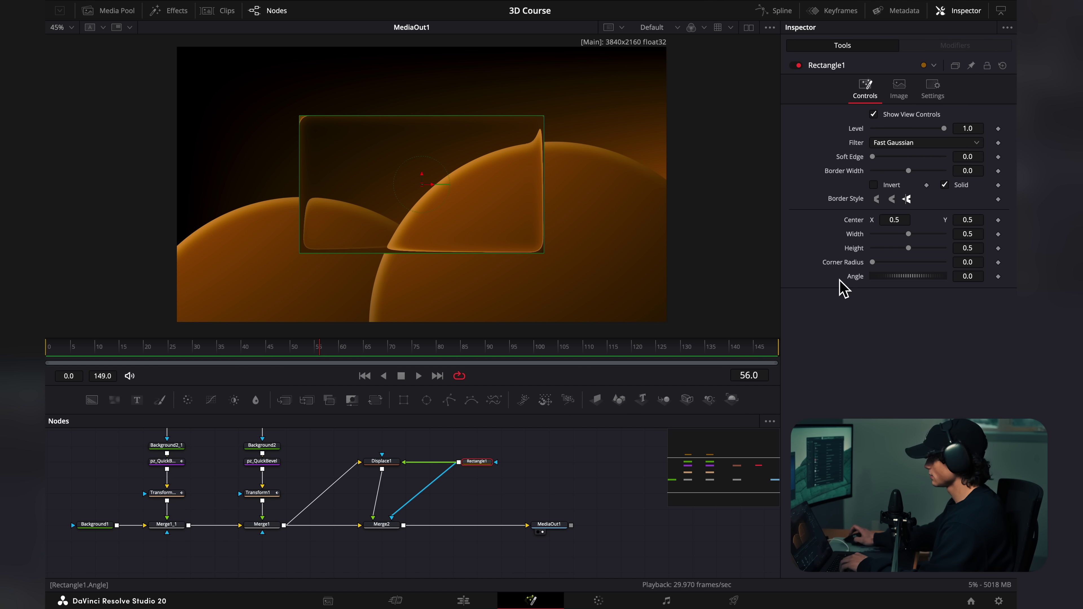
drag(888, 268, 899, 269)
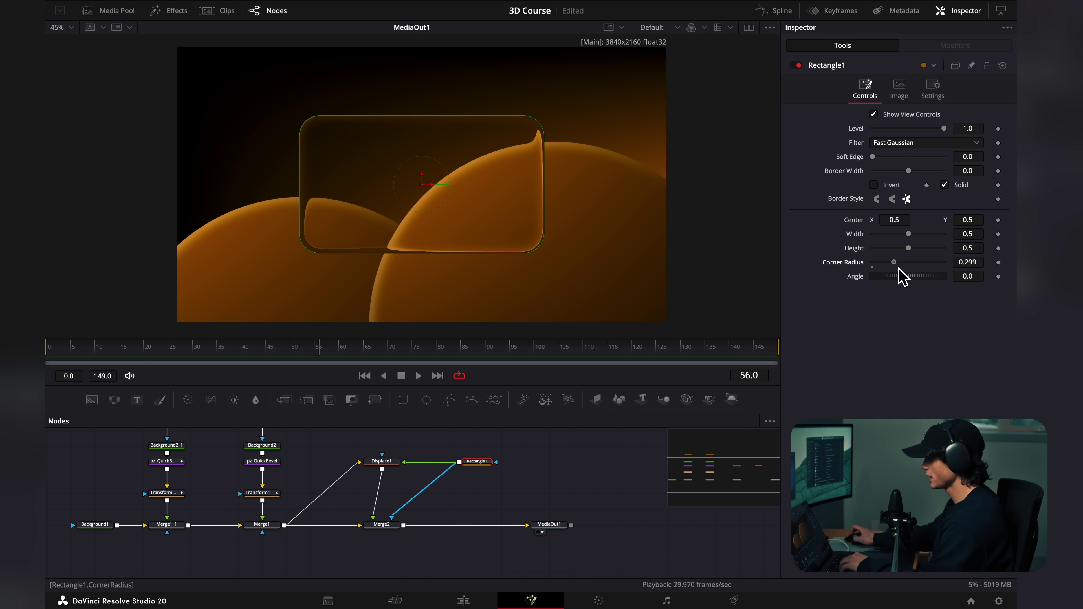
click(383, 462)
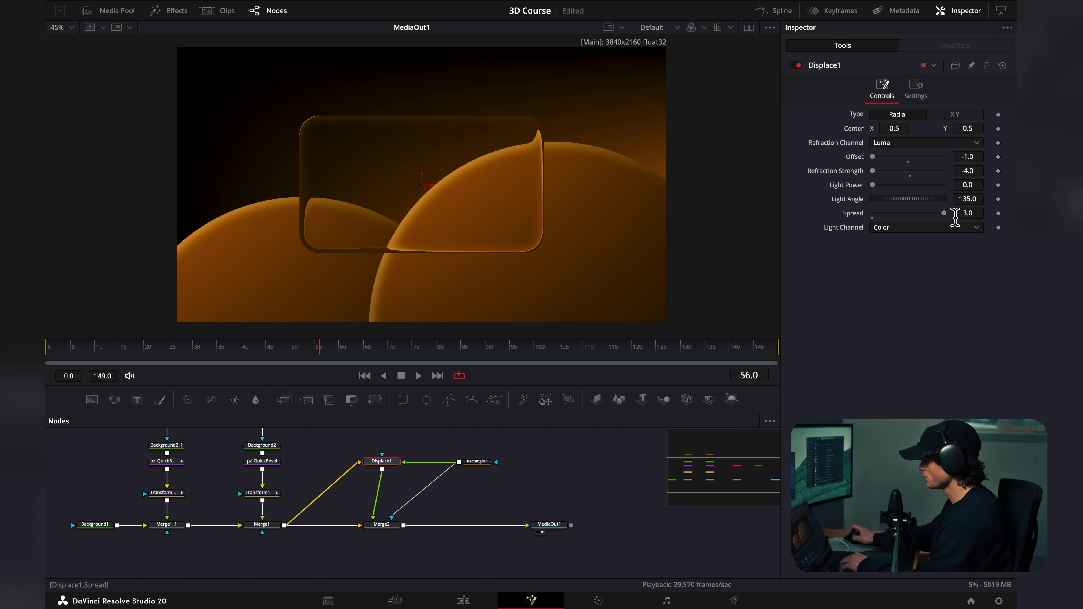
drag(944, 214, 967, 200)
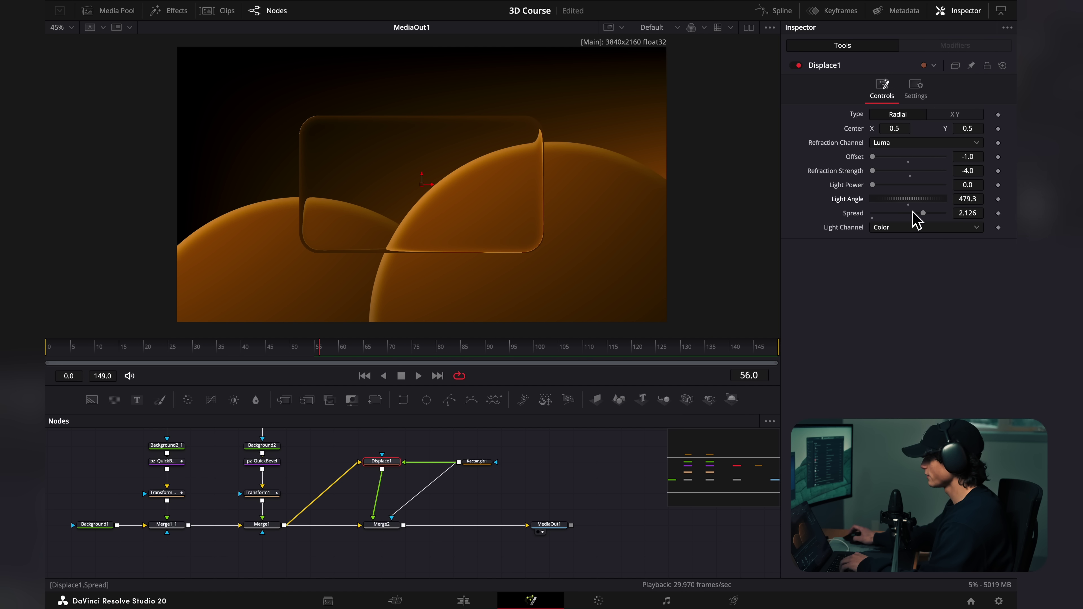
Set Rectangle1's Height to about 0.457 and its Center Y to about 0.467.
scroll(512, 473, left, 3)
click(532, 464)
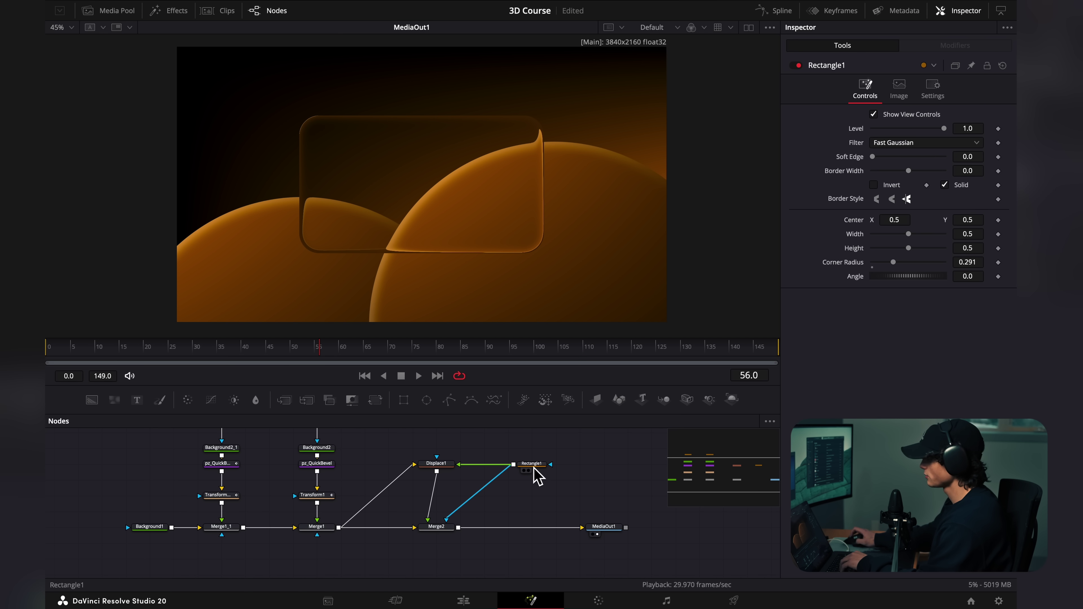
mouse_move(913, 250)
mouse_down()
mouse_move(896, 250)
mouse_move(905, 249)
mouse_up()
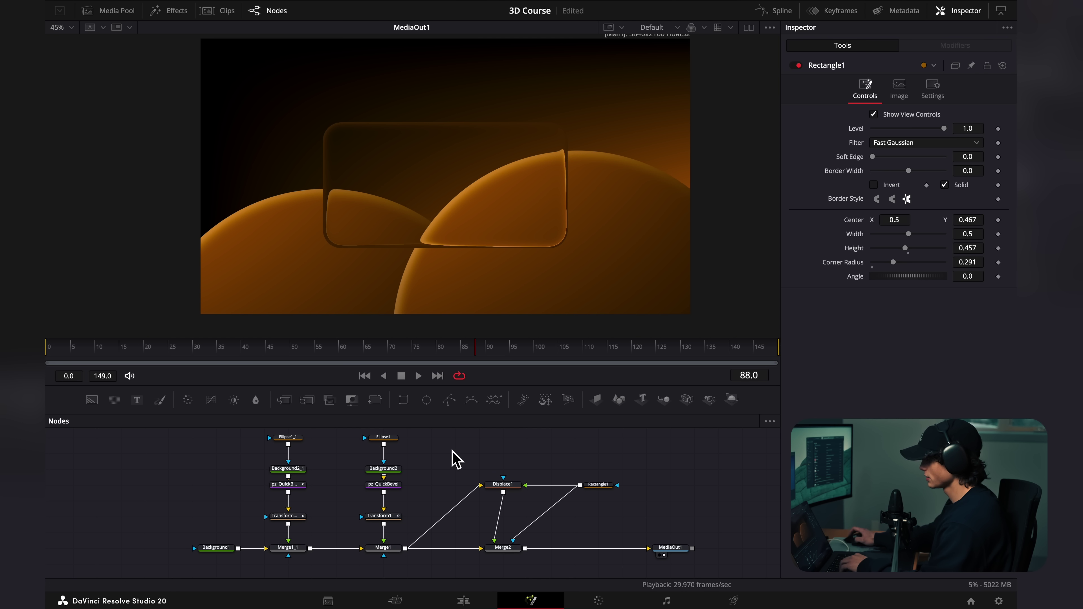
Insert a Blur node between Merge1 and Displace1 and increase its Blur Size for a frosted-glass look.
key(shift+space)
text(blur)
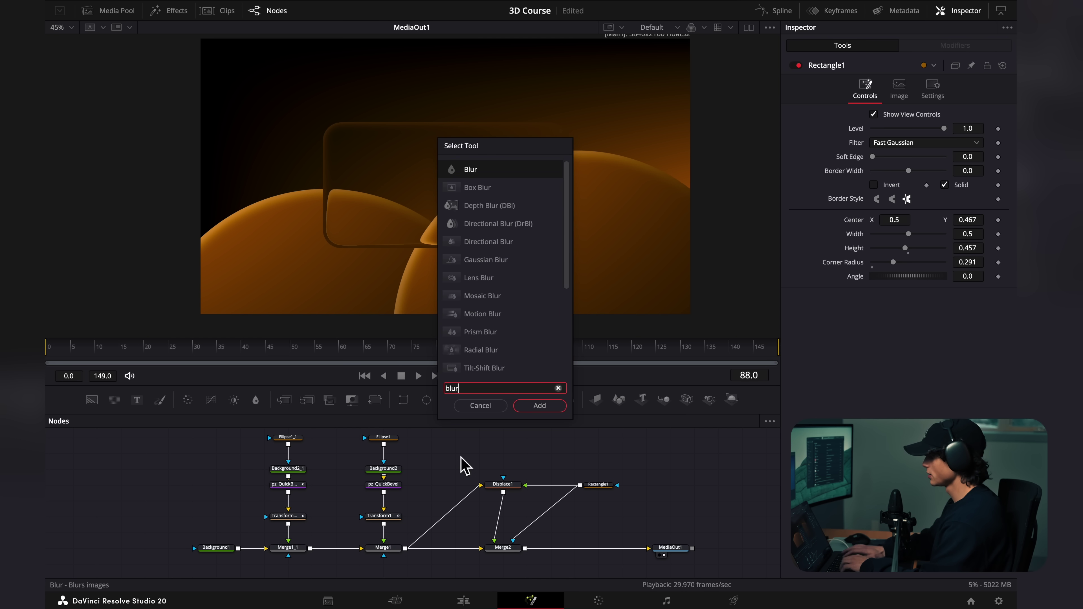
key(Return)
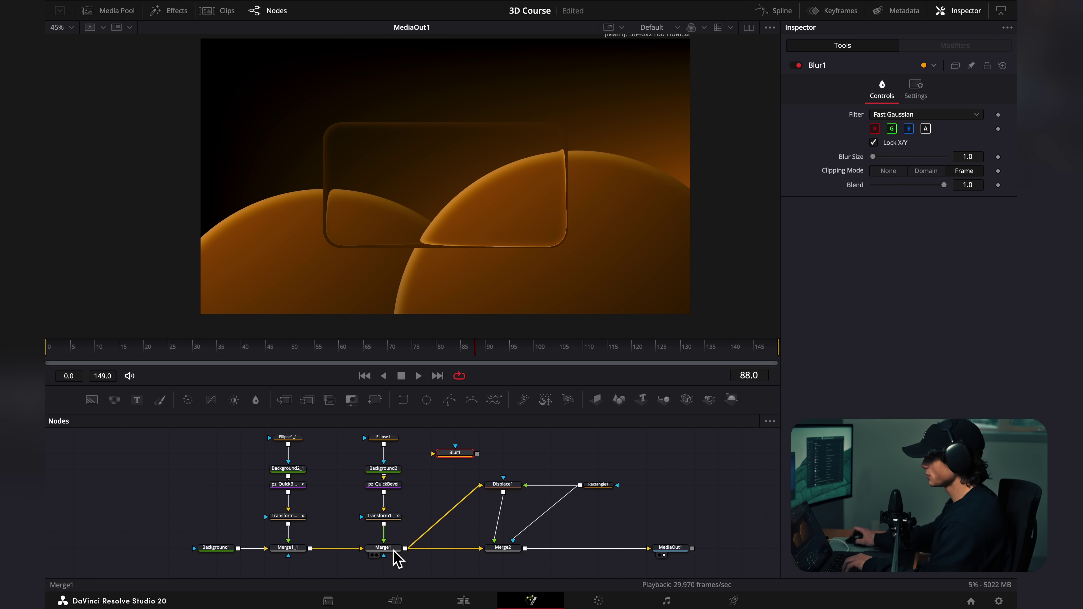
drag(459, 455, 447, 519)
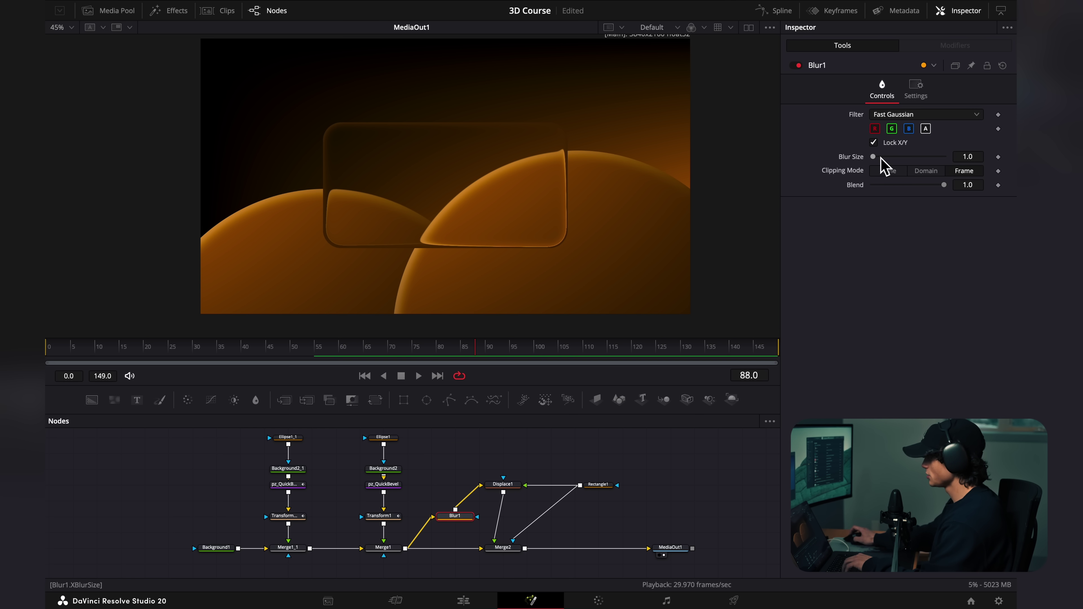
drag(886, 168, 899, 162)
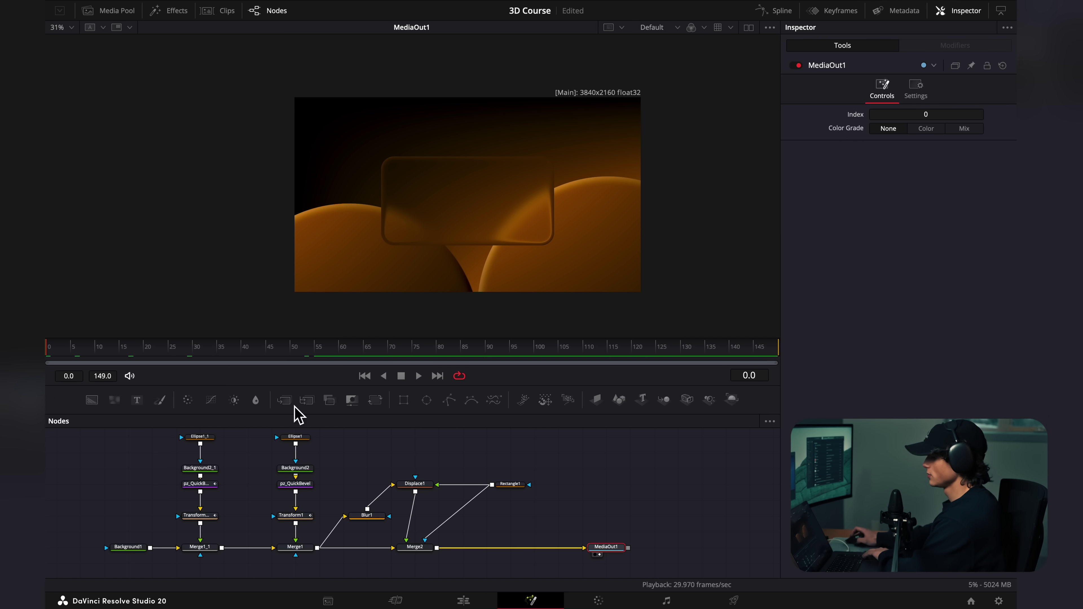
Keyframe Rectangle1's Width from 0 at frame 0 to alternating values around 0.5 for a bouncy opening, and preview it.
click(511, 491)
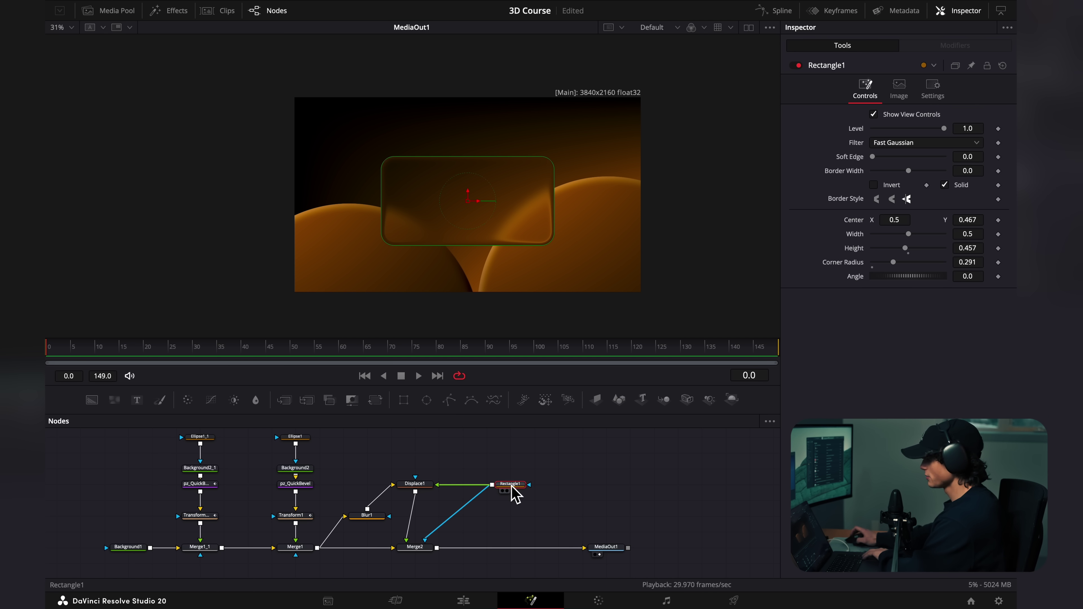
drag(916, 234, 837, 247)
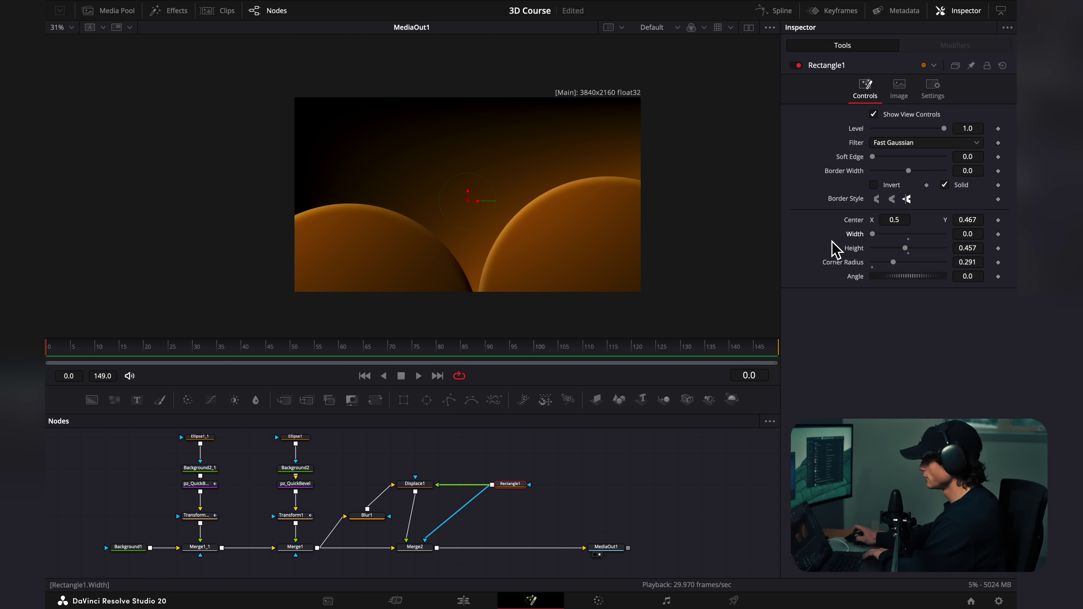
click(998, 234)
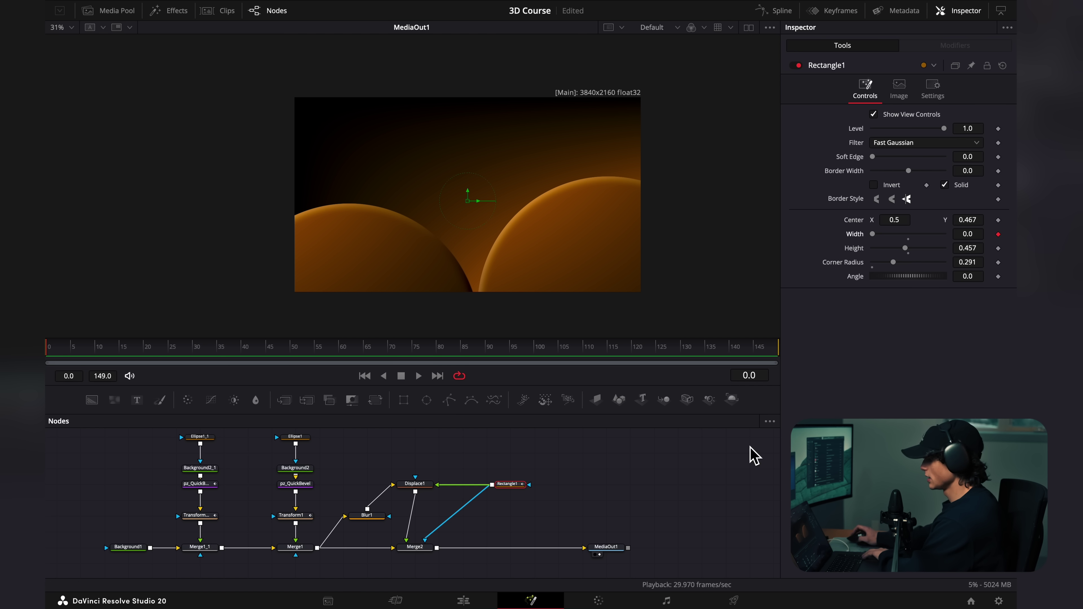
key(space)
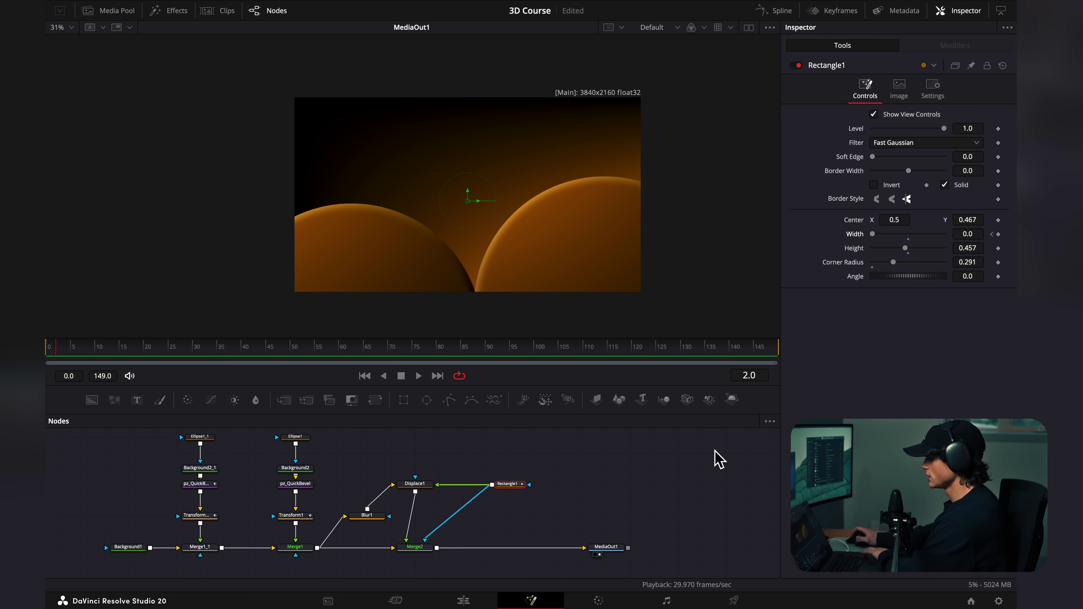
mouse_move(967, 234)
mouse_down()
mouse_move(1004, 233)
mouse_move(972, 239)
mouse_up()
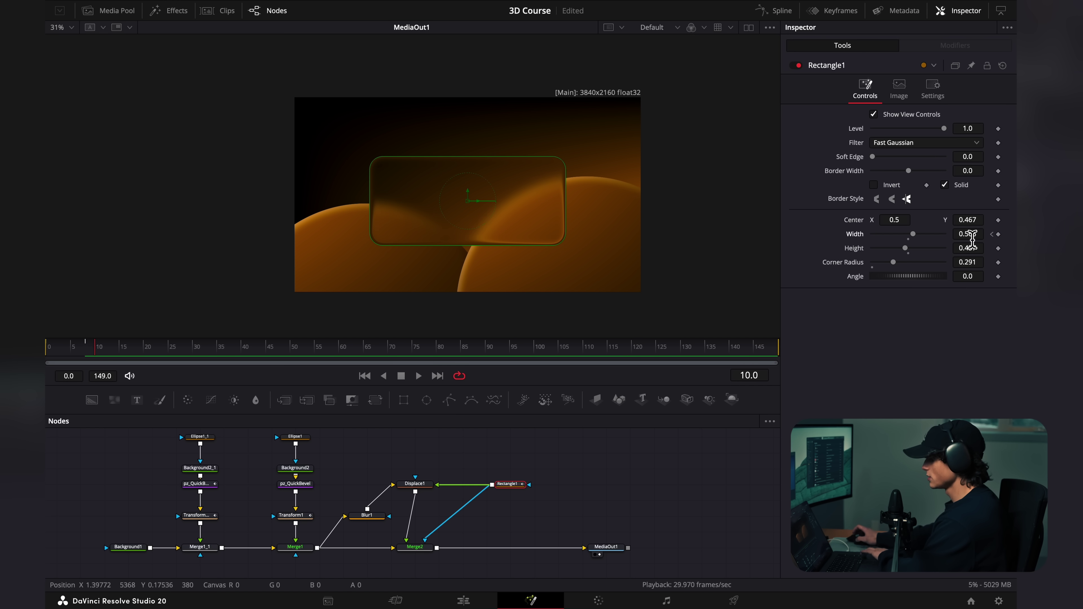
mouse_move(970, 238)
mouse_down()
mouse_move(957, 238)
mouse_move(972, 239)
mouse_up()
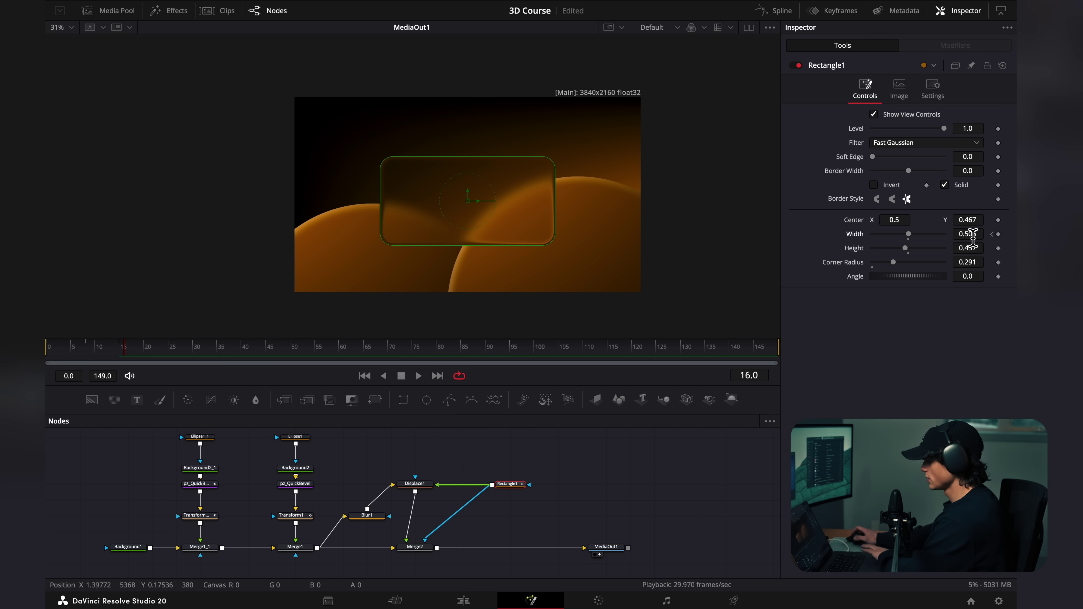
drag(970, 238, 969, 237)
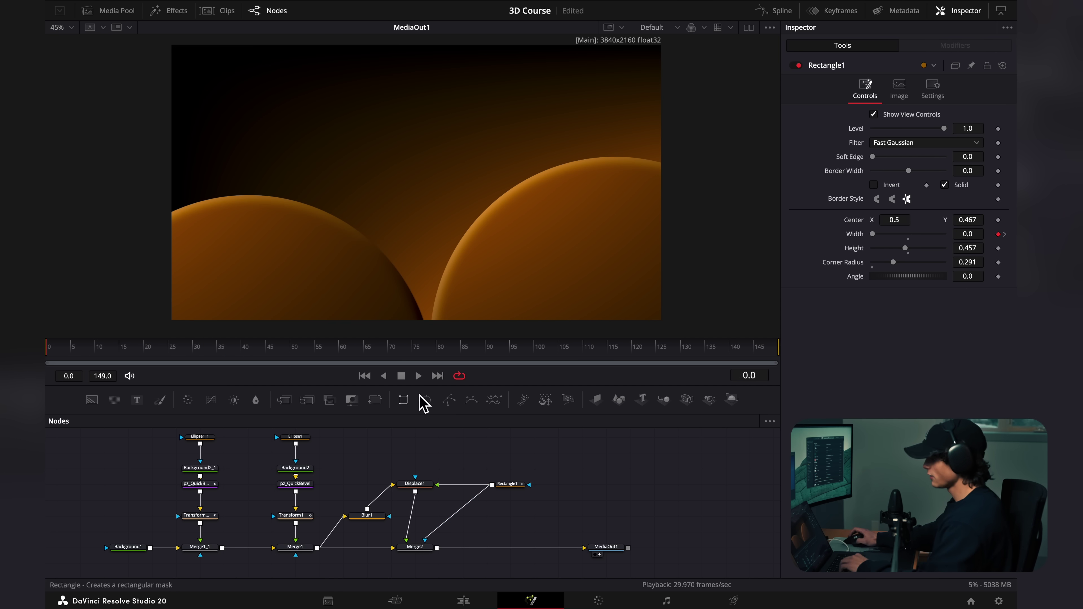
click(419, 376)
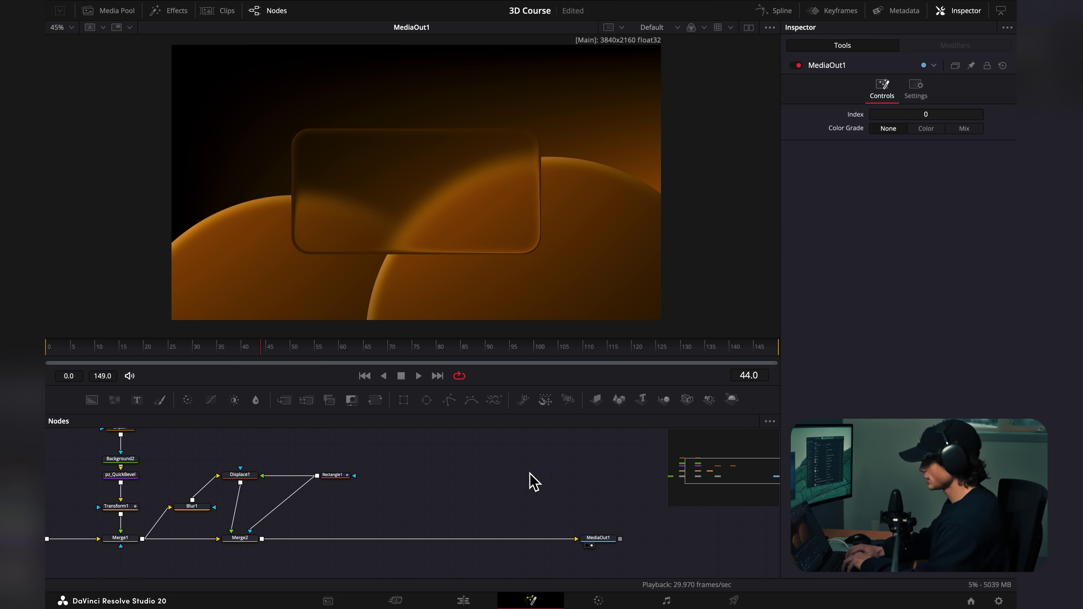
Add the 30 Super Bouncy Follower Down text template, merge it before MediaOut1 and preview its animation.
key(shift+space)
text(super)
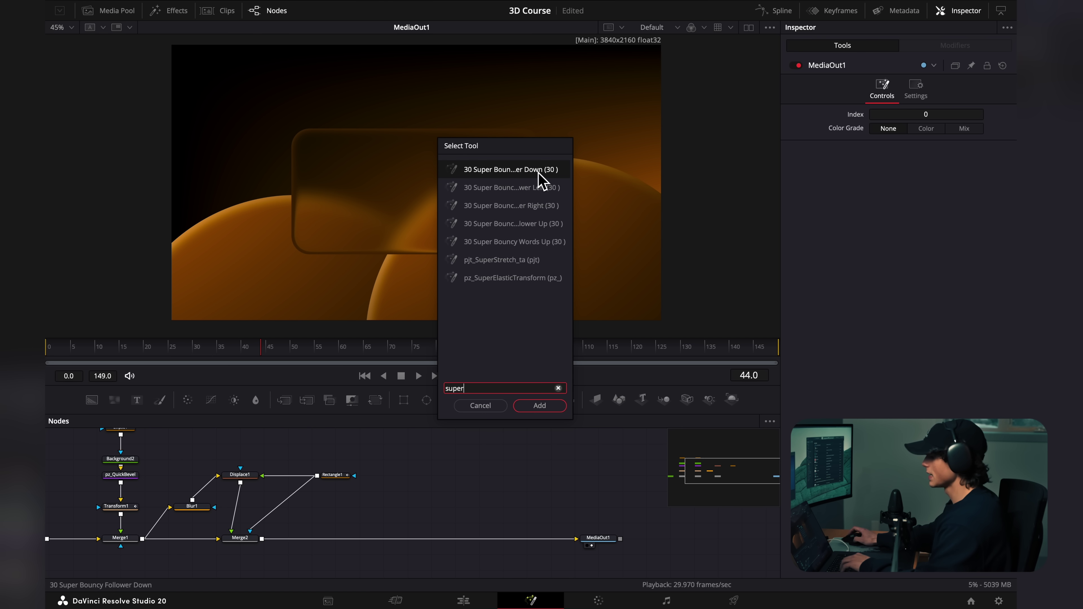
click(539, 405)
click(418, 375)
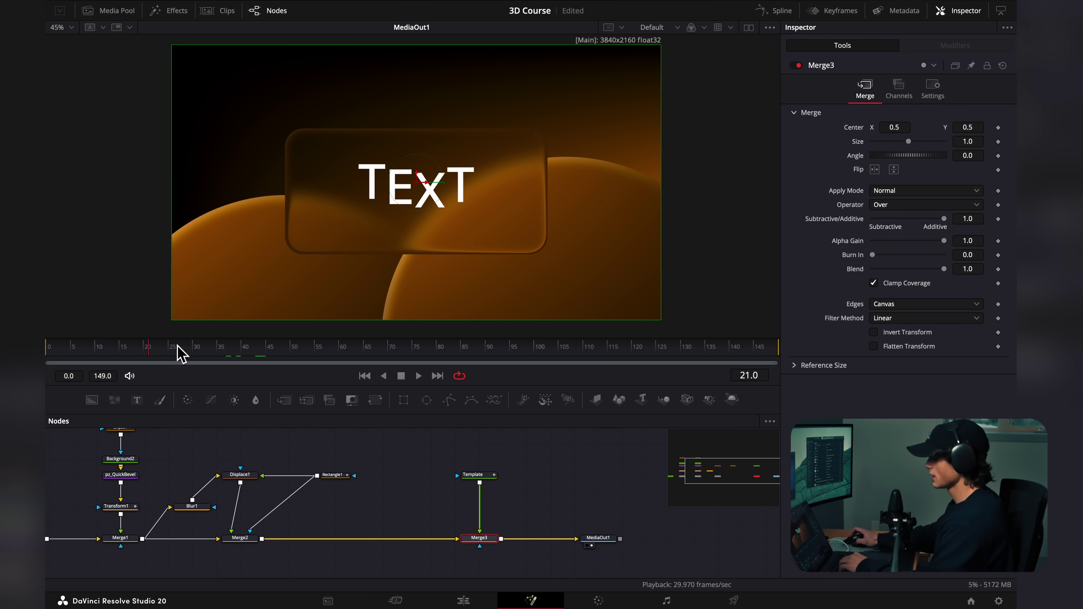
drag(183, 348, 54, 367)
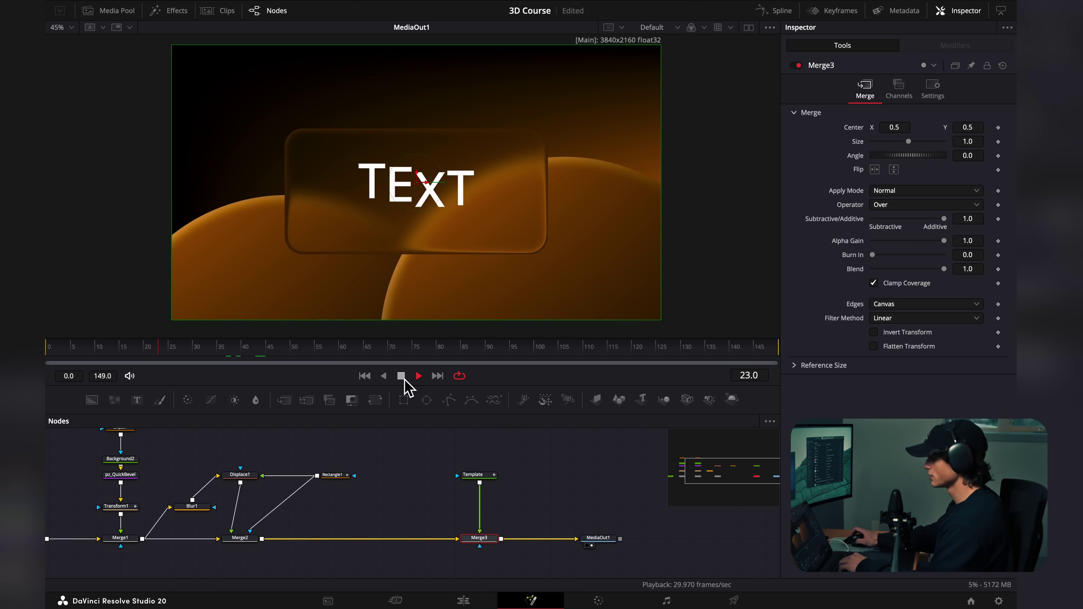
click(418, 376)
Add a Transform node after the text template, reduce its Size and raise the text above the glass panel.
click(477, 474)
key(shift+space)
text(tran)
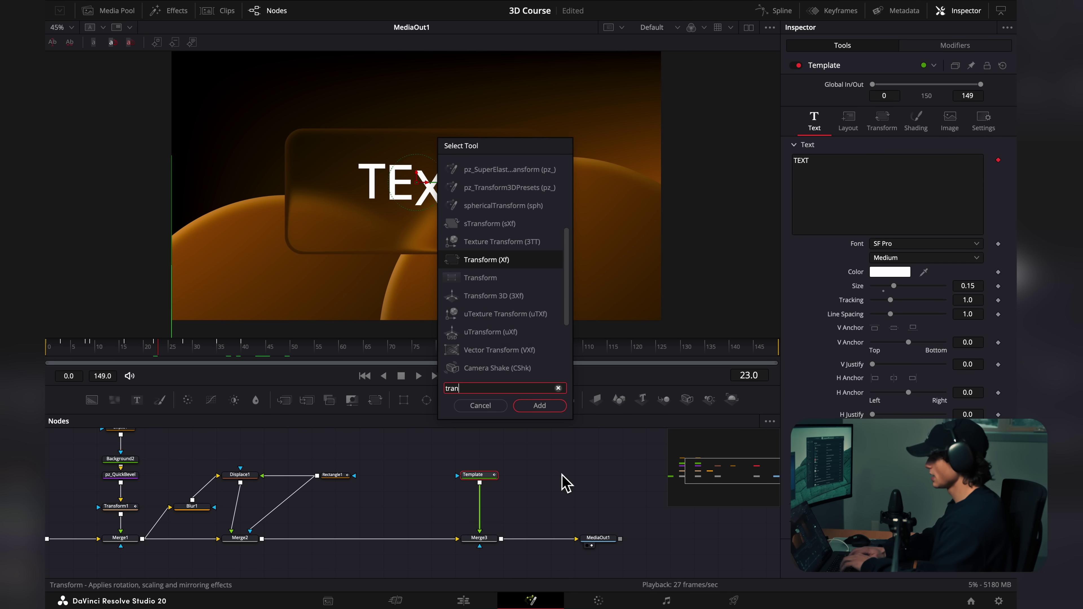
key(Return)
drag(908, 170, 896, 170)
drag(964, 127, 981, 127)
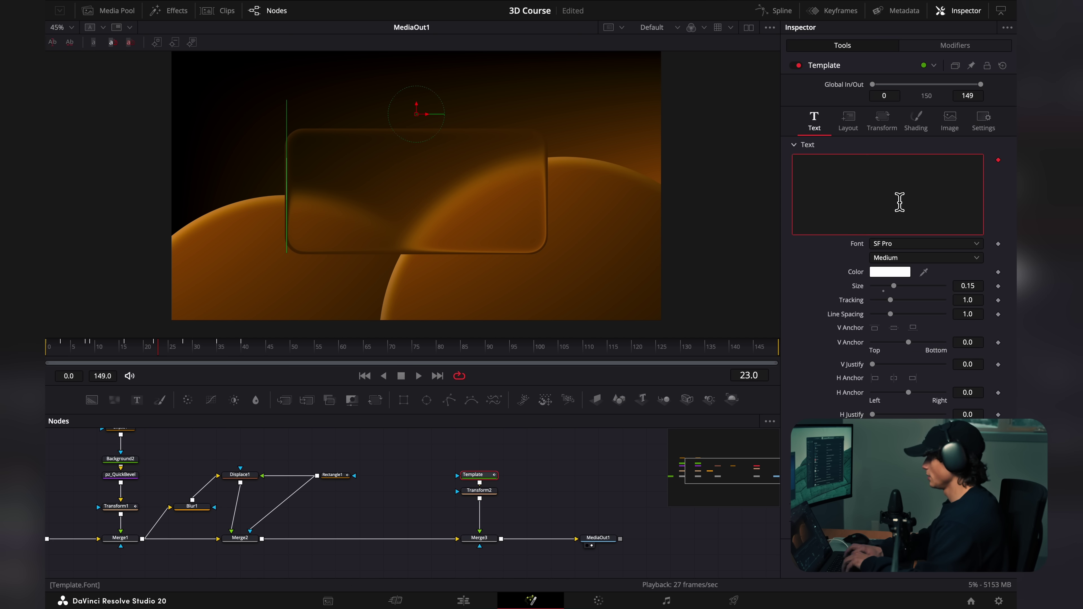
Set the template text to "Lessons" in SF Pro Display Light with Size 0.126, and preview the animation.
text(sons)
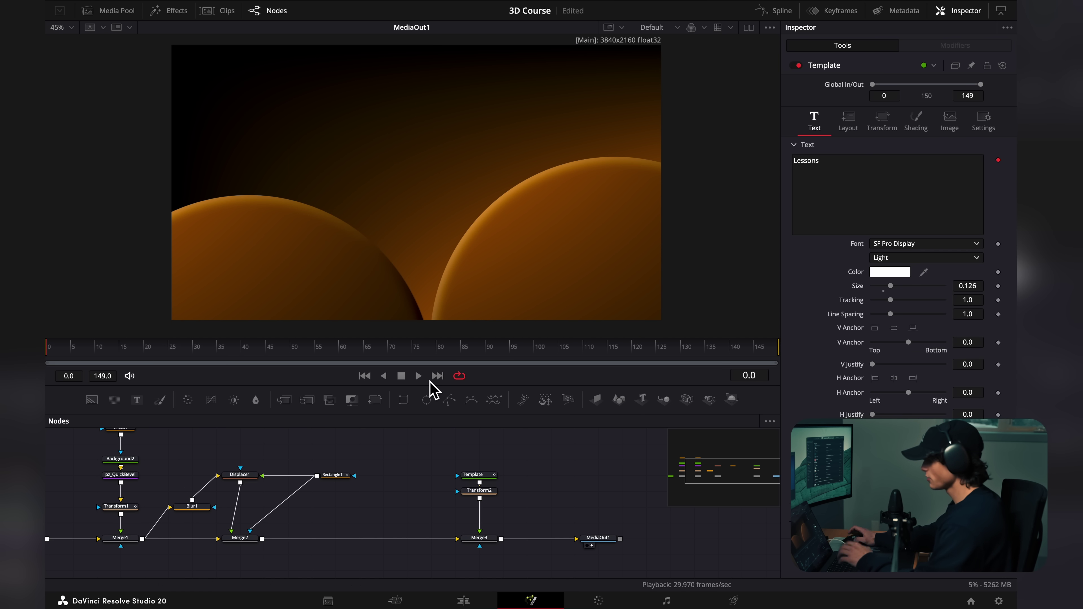
key(space)
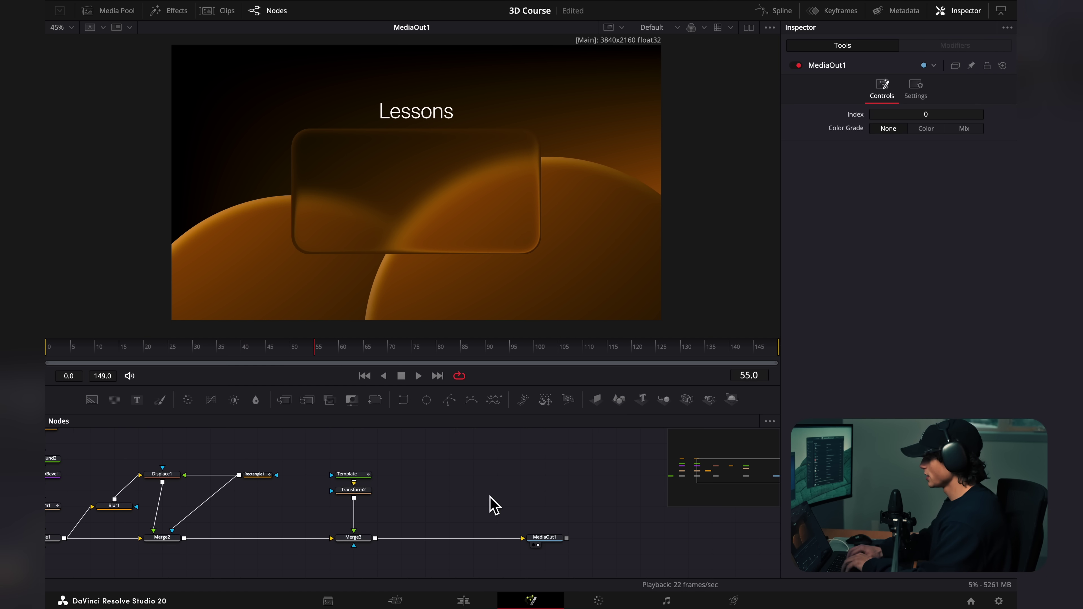
Add the 30 Super Bouncy Follower Left text template and merge it between Merge3 and MediaOut1.
key(shift+space)
text(tran)
key(BackSpace)
key(BackSpace)
key(BackSpace)
key(BackSpace)
text(super)
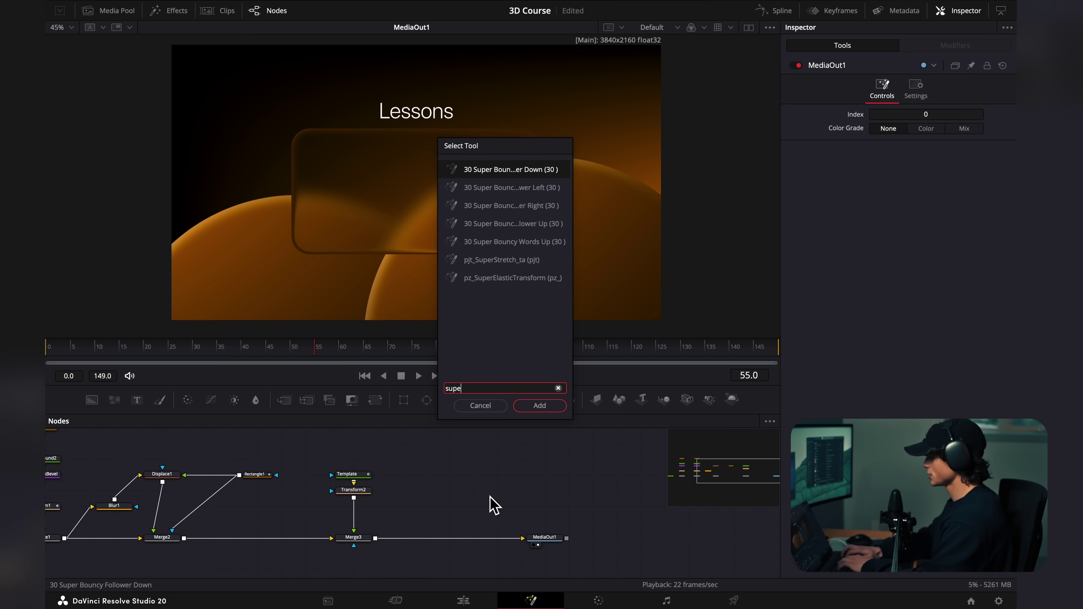
click(536, 190)
click(539, 405)
drag(514, 490, 384, 549)
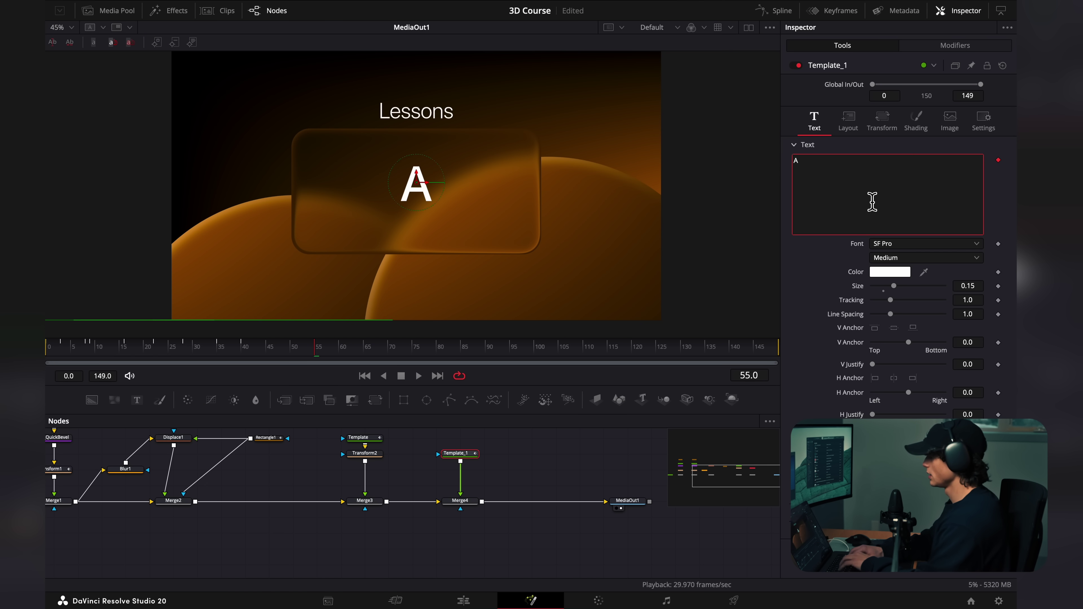
Set the second text to "Advanced" in SF Pro Display Regular Italic and add a Transform with Size 0.3 and Center 0.356, 0.589.
text(dvanced)
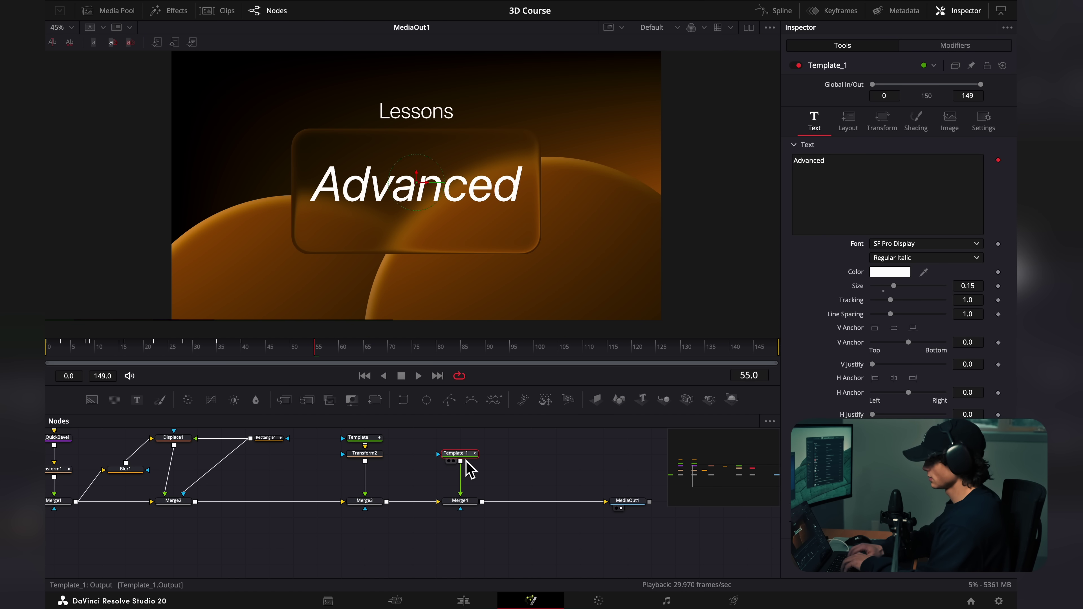
key(shift+space)
text(trans)
key(Return)
drag(909, 170, 883, 173)
drag(893, 127, 885, 127)
drag(968, 127, 980, 127)
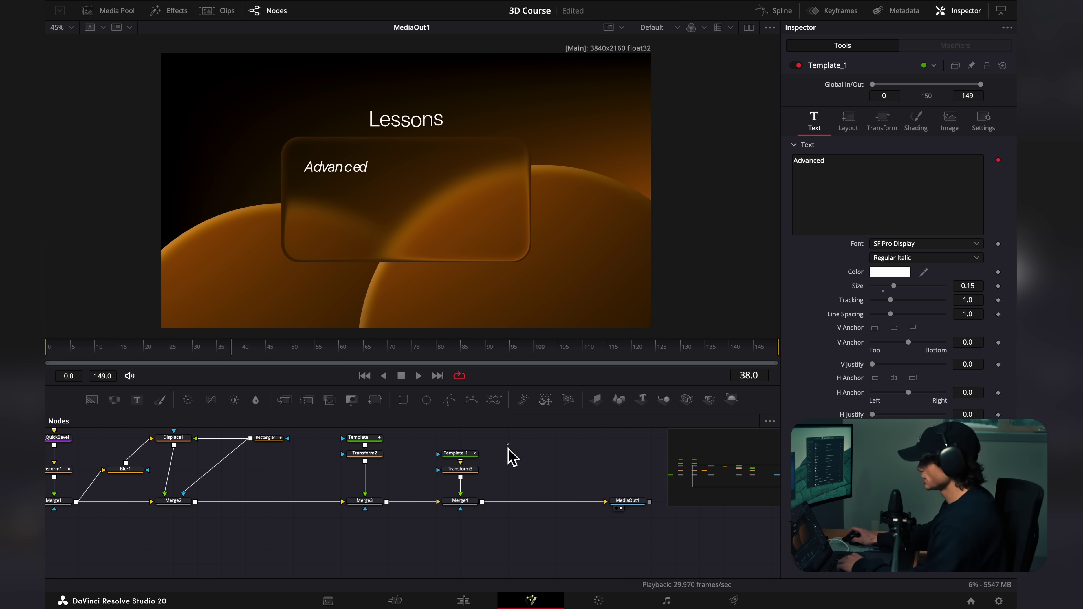
Duplicate the "Advanced" text branch, change the copy's text to "3D Editing", and place it smaller, just above "Advanced".
drag(507, 451, 456, 521)
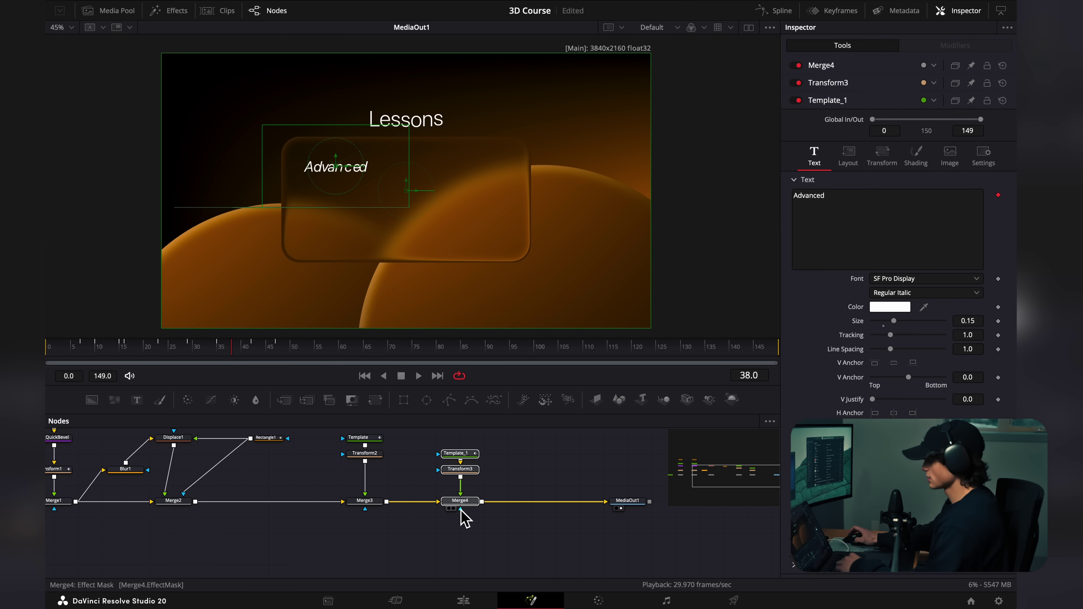
key(ctrl+v)
drag(551, 507, 536, 514)
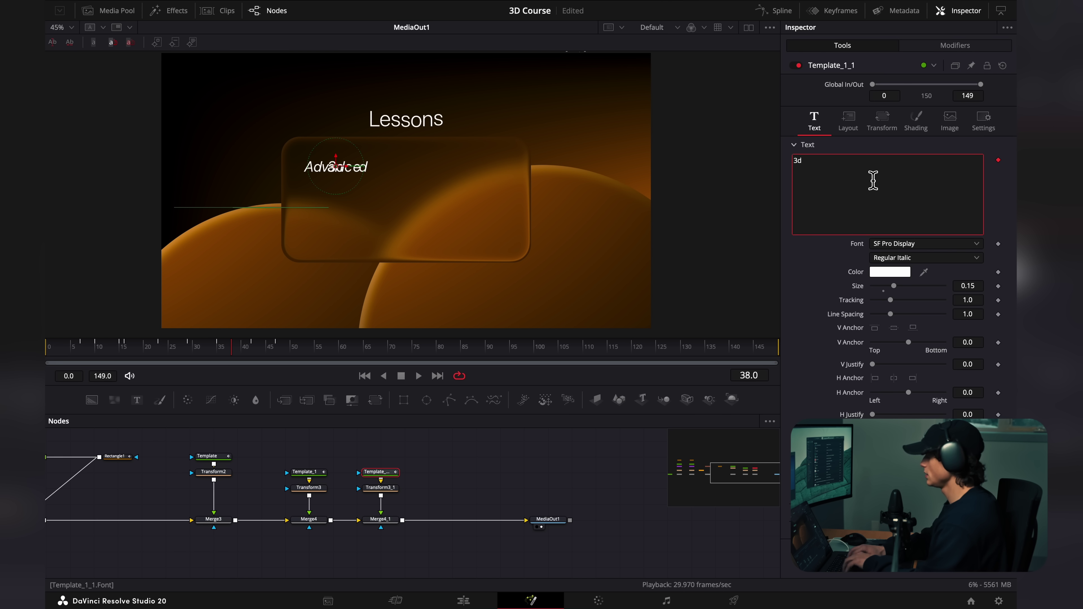
text(ng)
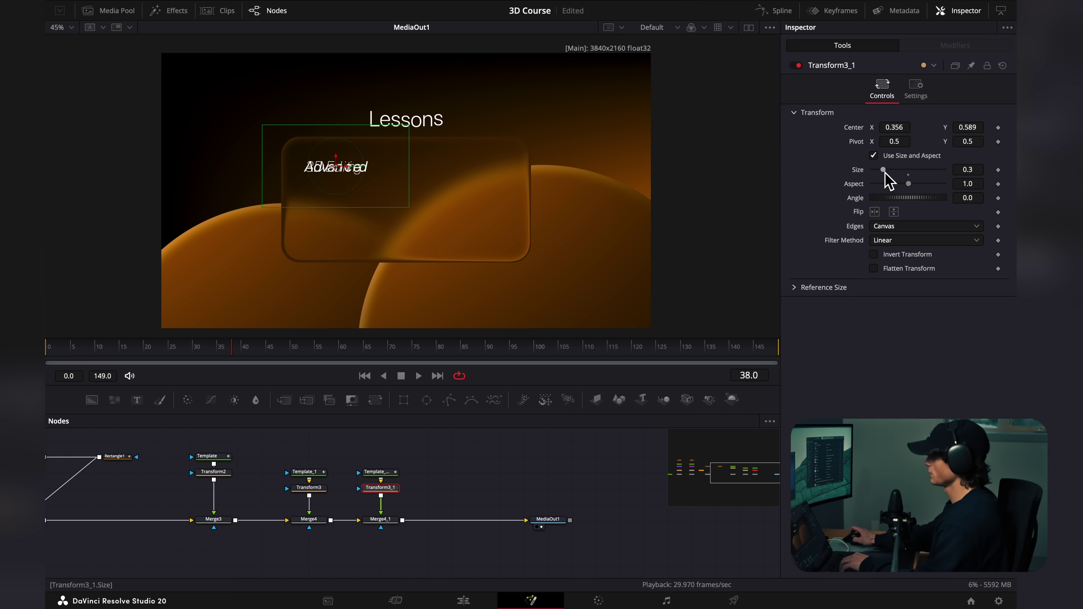
drag(893, 175, 880, 169)
drag(963, 134, 972, 135)
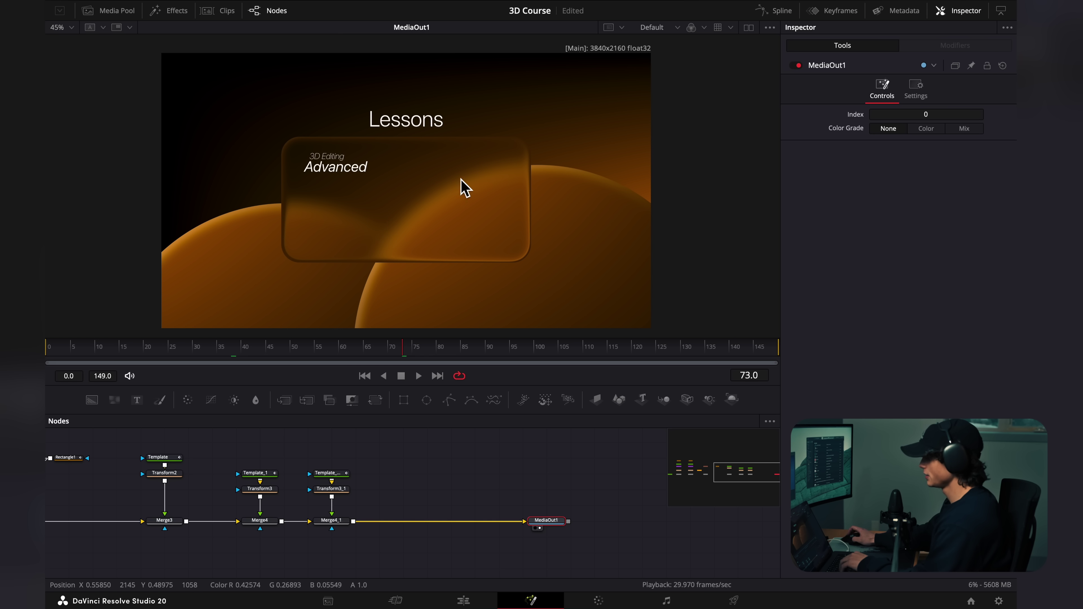
Add a Background node merged between Merge4_1 and MediaOut1 and color it white (Snow).
drag(96, 404, 357, 526)
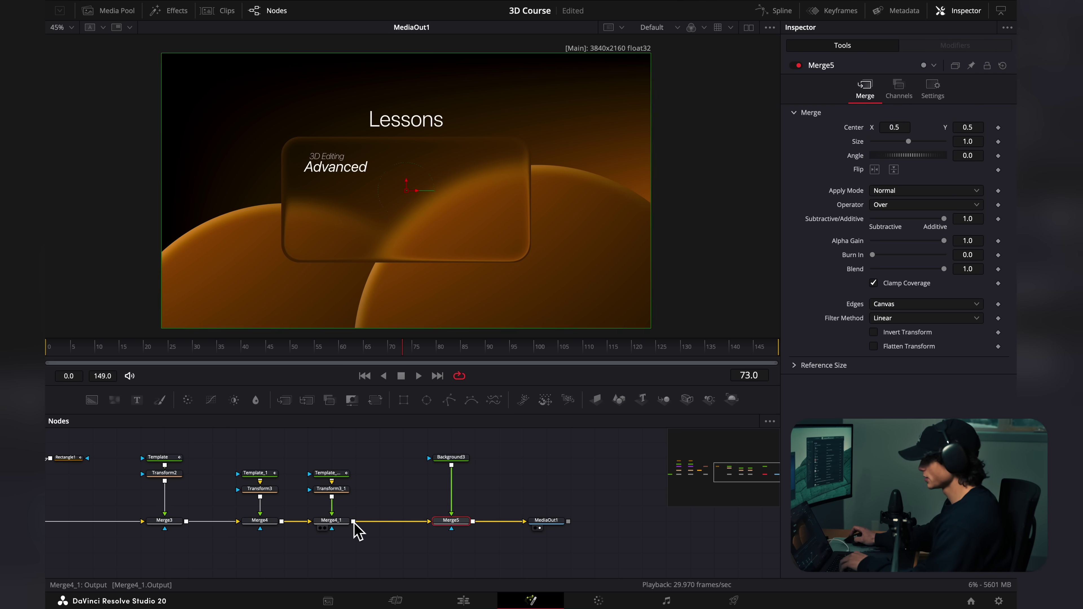
click(903, 181)
click(893, 175)
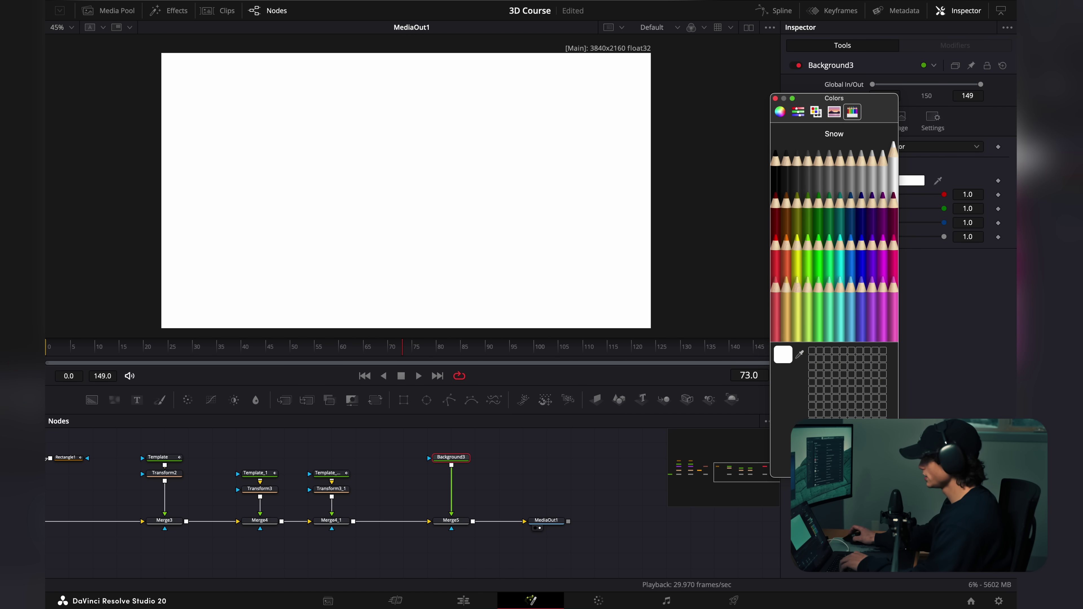
Mask the white background with a Polygon node and remove the polygon's automatic polyline animation.
click(583, 485)
key(shift+space)
text(tran)
key(BackSpace)
key(BackSpace)
key(BackSpace)
key(BackSpace)
text(pol)
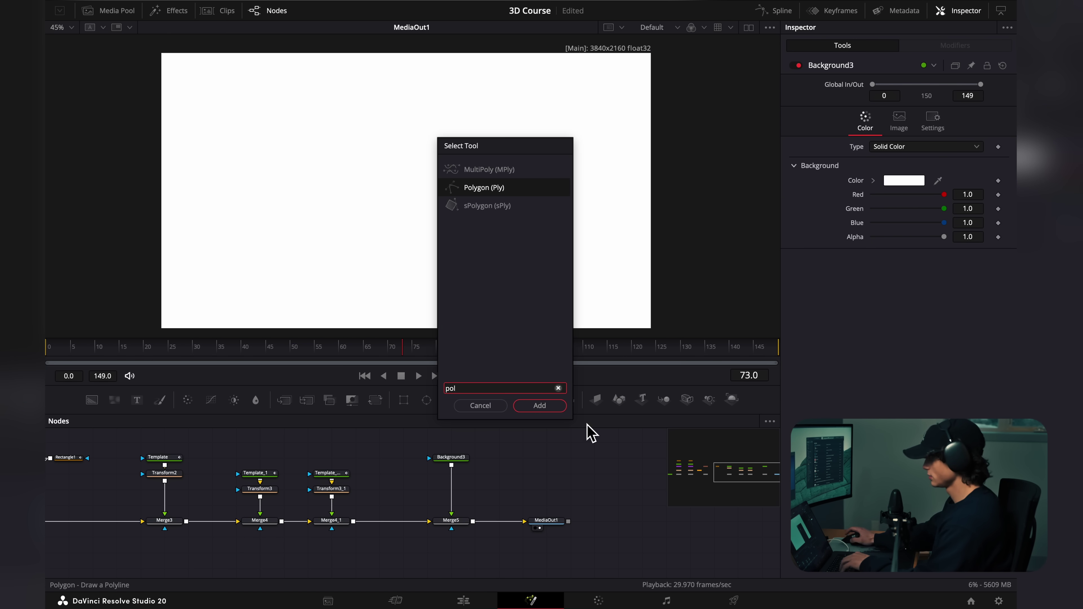
key(Return)
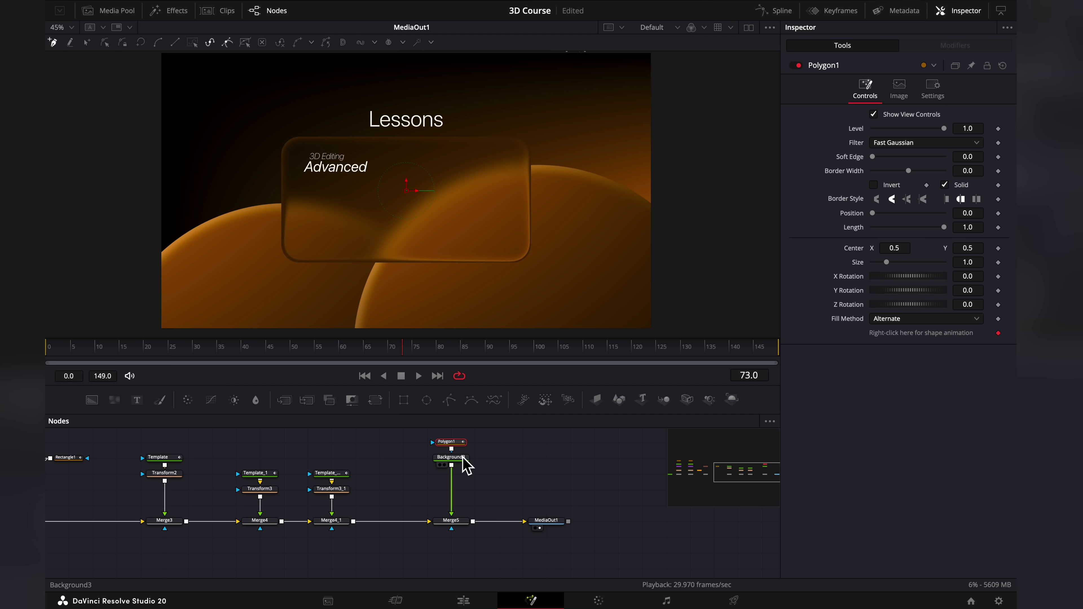
right_click(897, 333)
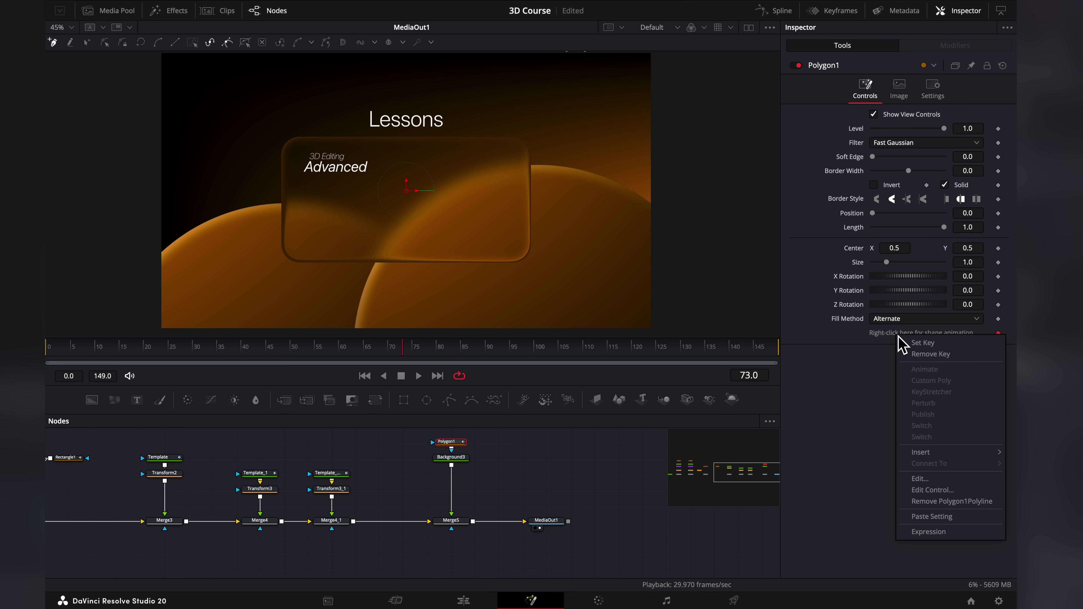
click(963, 503)
Draw an open six-point wavy line across the glass panel, smooth its inner points and set Border Width to 0.0024.
scroll(271, 333, up, 2)
click(266, 267)
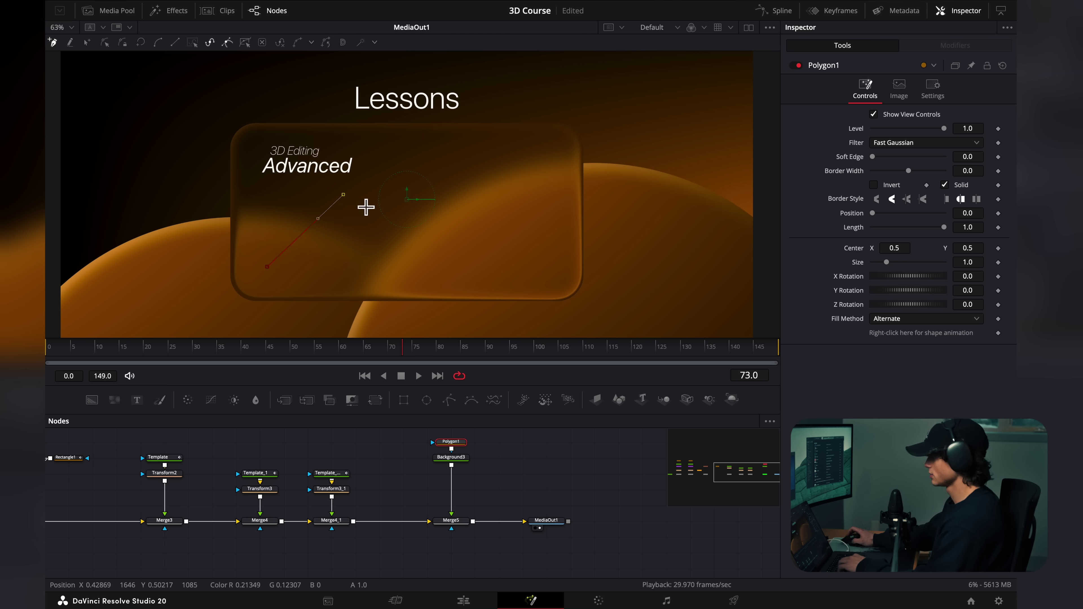
click(392, 259)
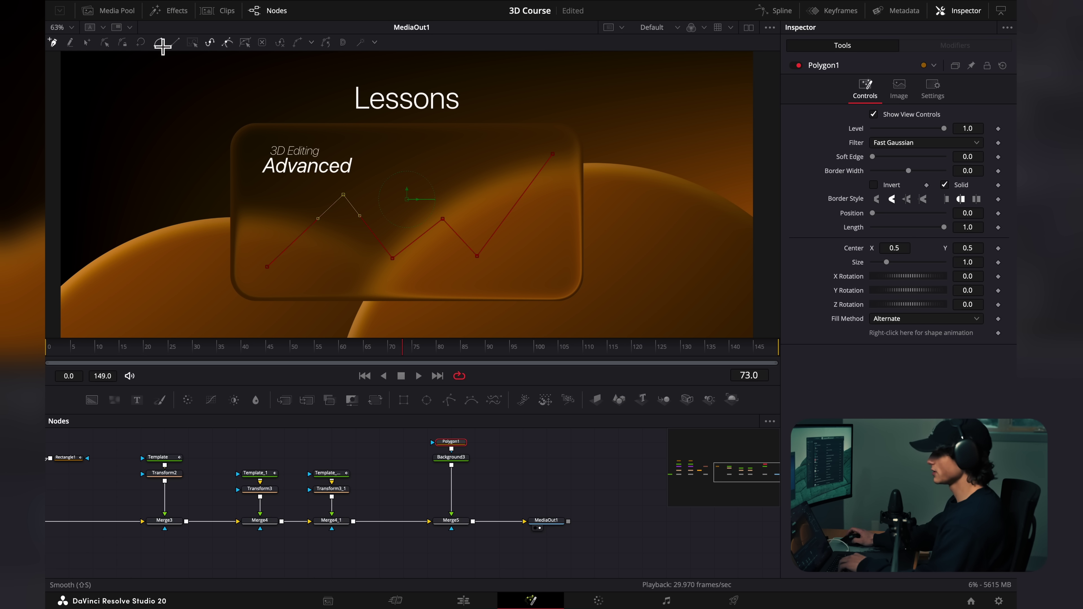
click(393, 258)
key(shift+s)
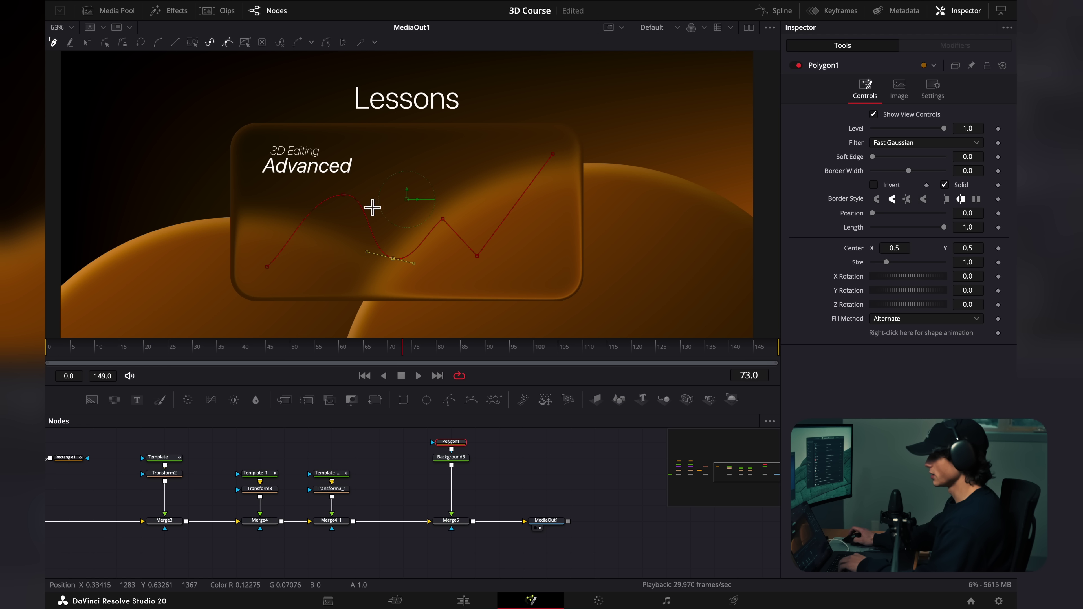
click(443, 220)
key(shift+s)
click(477, 257)
key(shift+s)
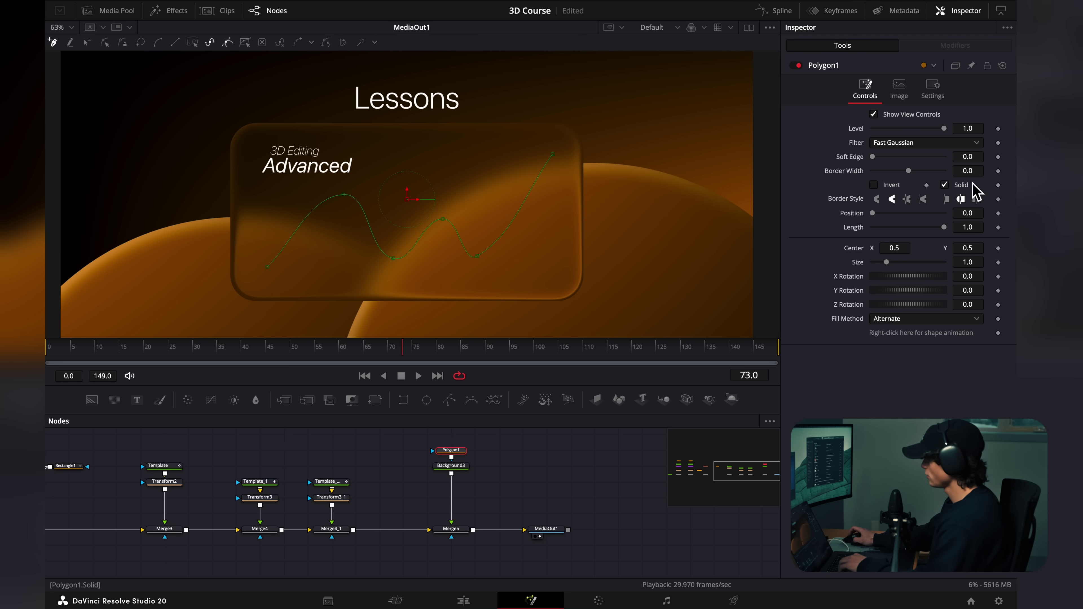
text(0.0024)
key(Return)
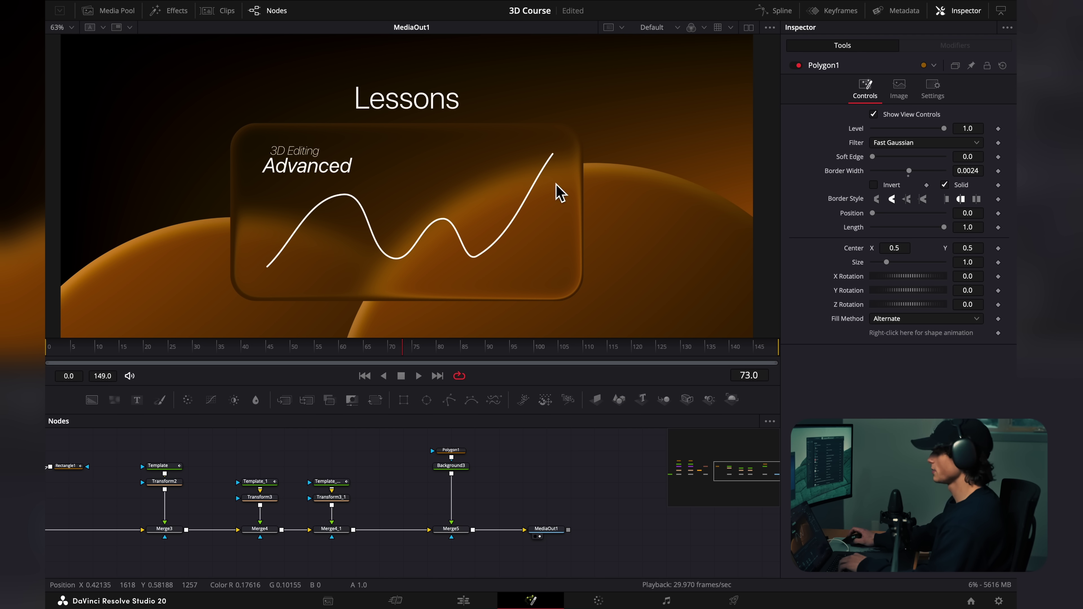
Keyframe the polygon's Length from 0.0 at frame 10 to 1.0 at frame 115 to animate the line drawing on.
click(443, 450)
drag(242, 355, 96, 375)
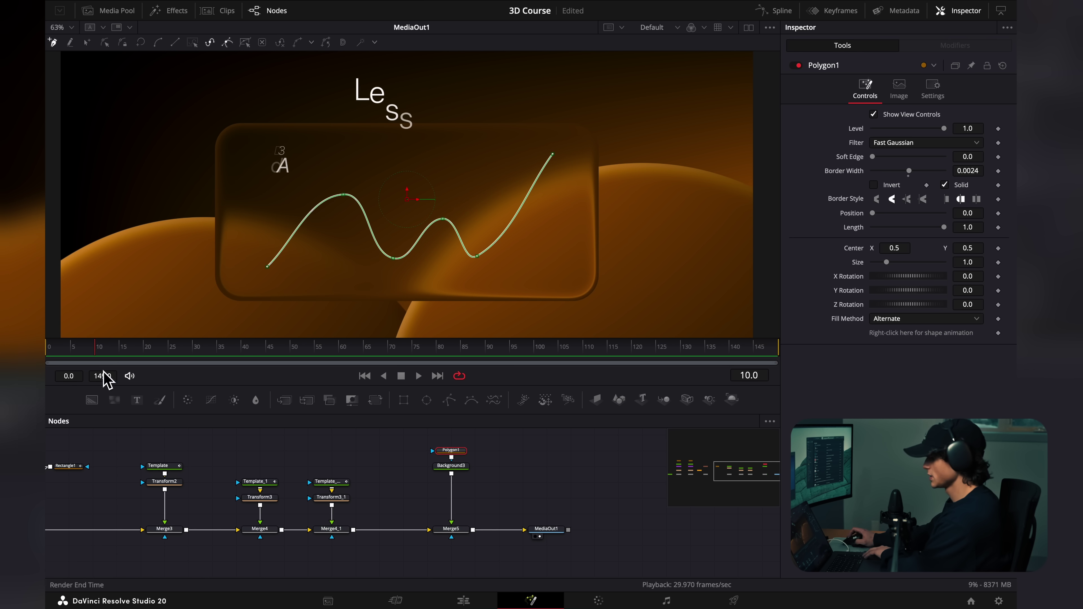
drag(944, 228, 830, 240)
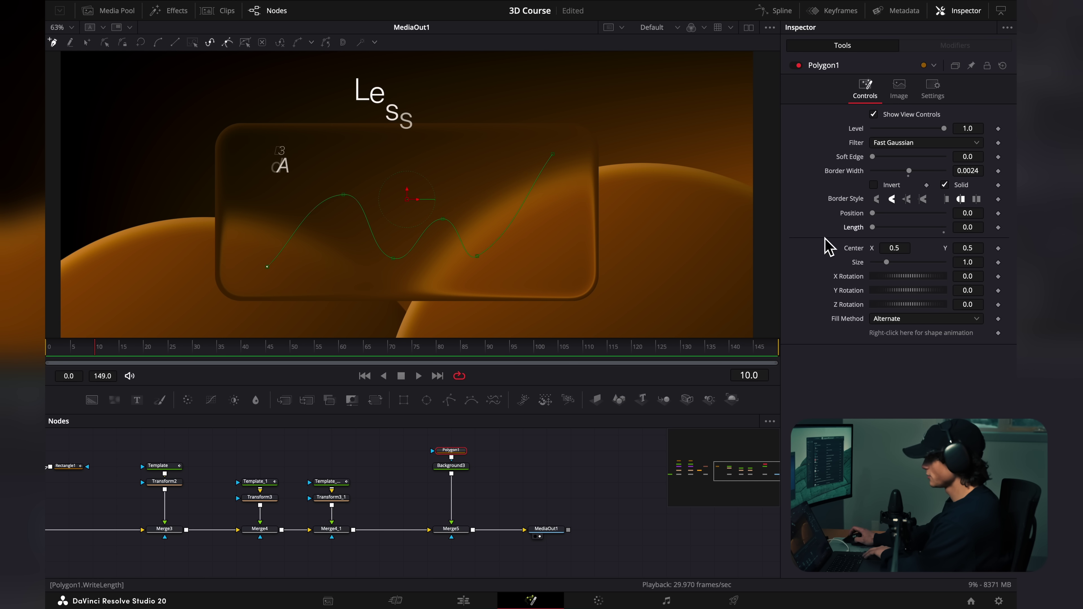
click(998, 227)
click(576, 352)
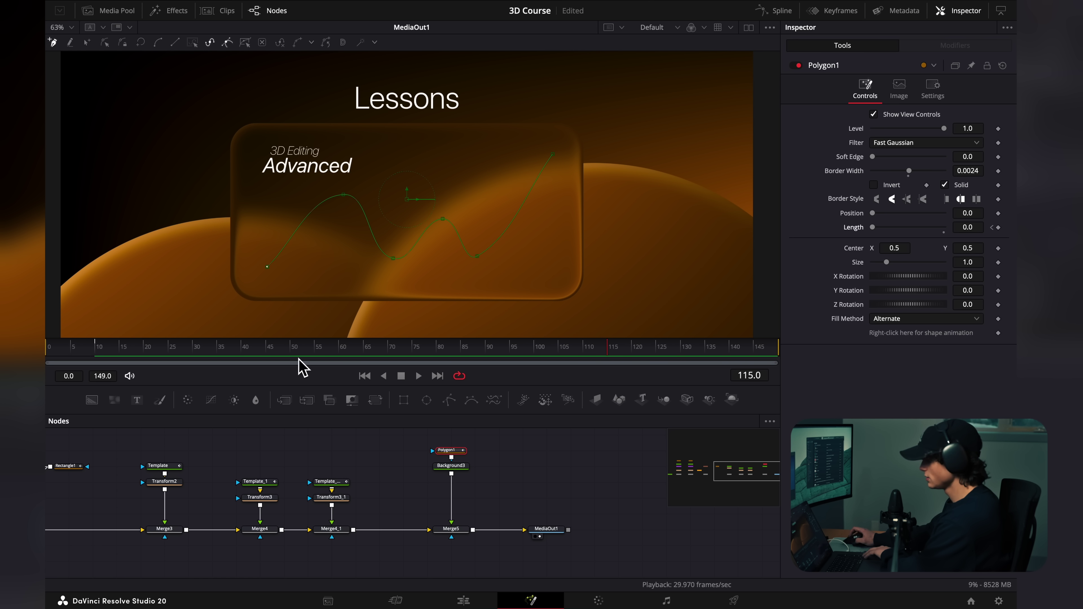
drag(872, 227, 973, 245)
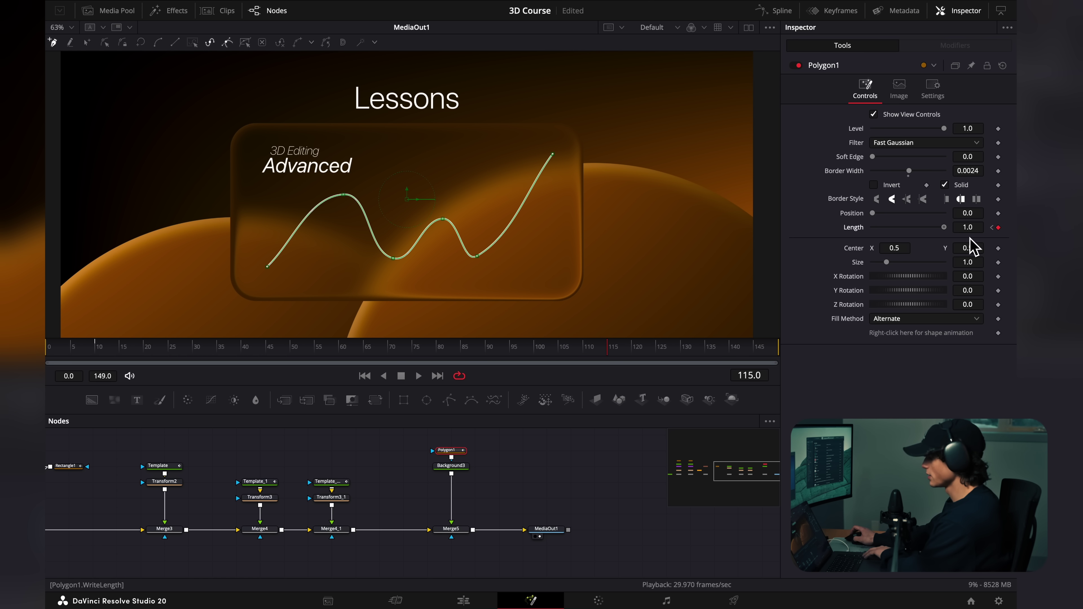
Enable Motion Blur on the polygon and check the line's draw-on animation, stopping at frame 49.
click(932, 87)
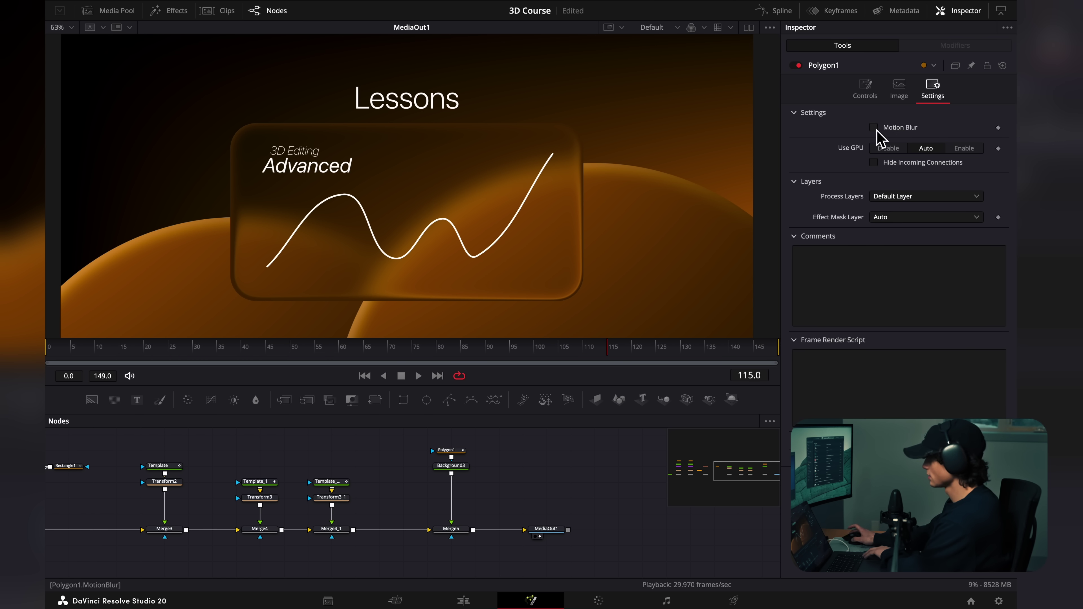
click(873, 127)
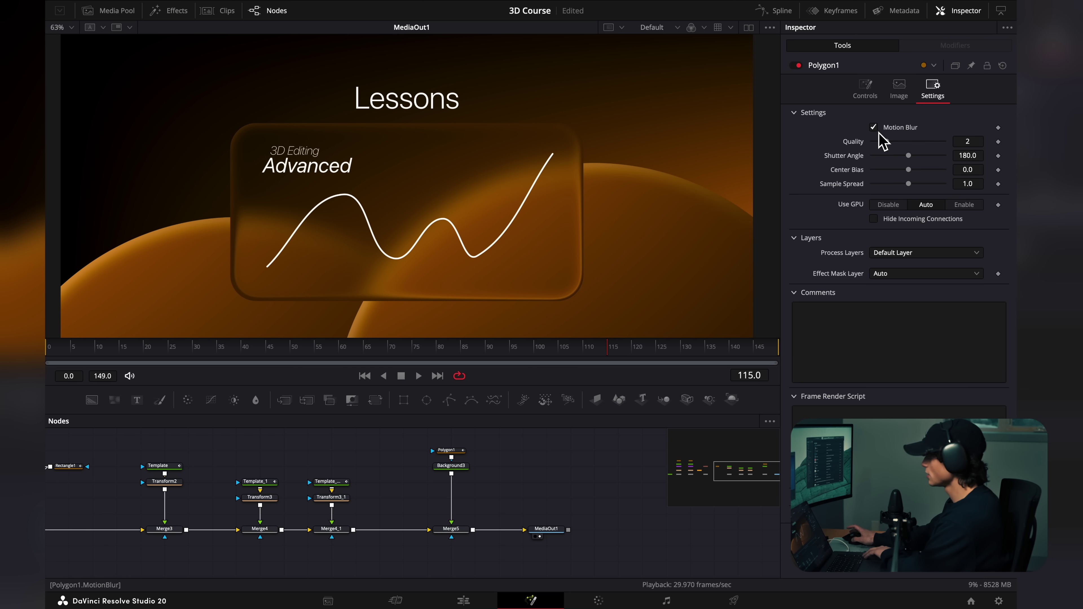
click(865, 87)
click(483, 354)
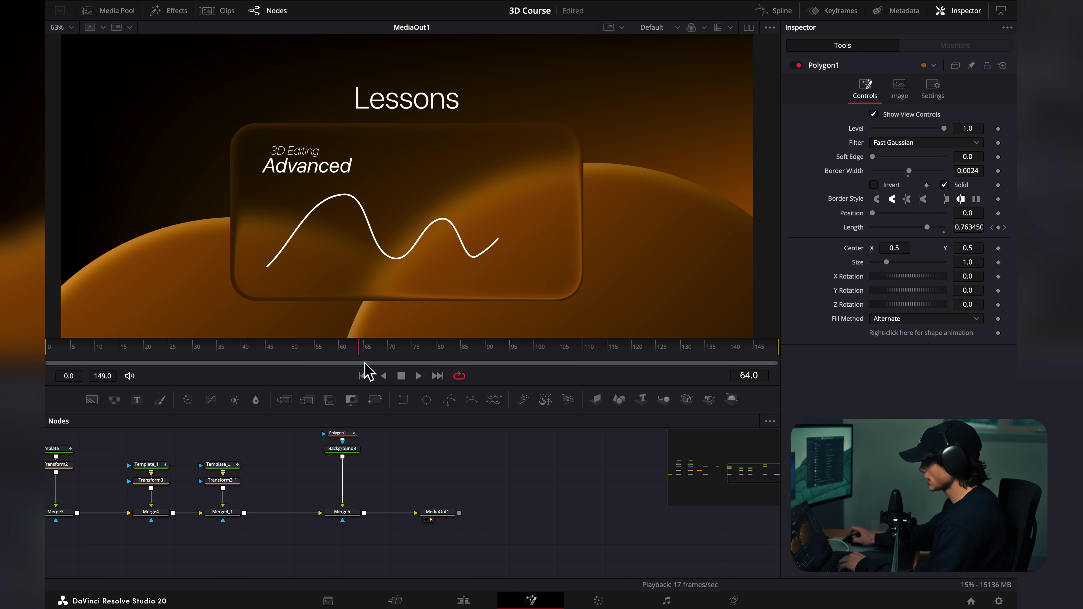
click(293, 364)
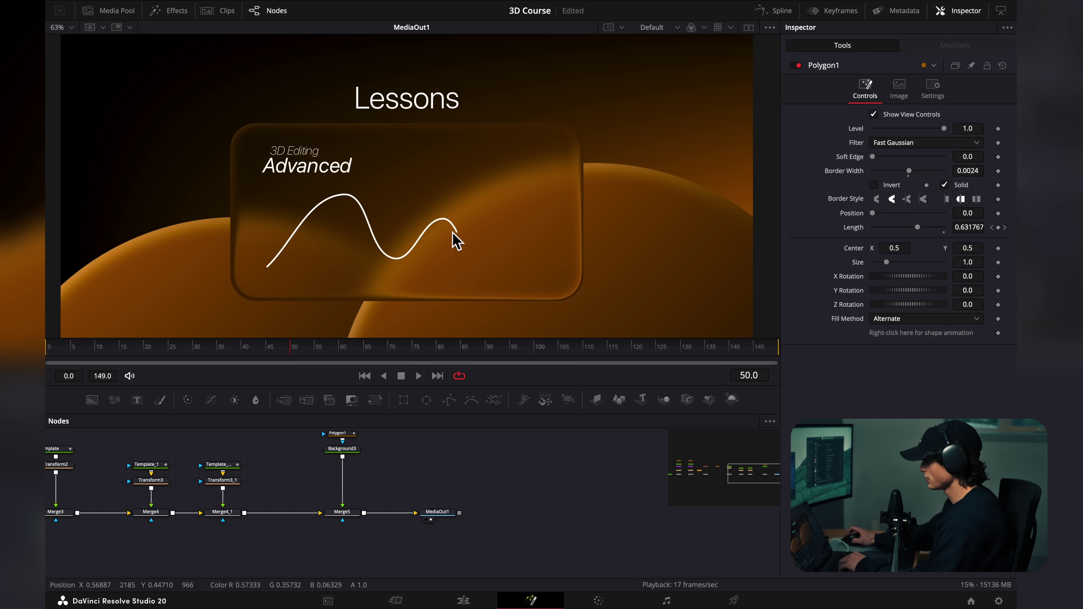
click(288, 353)
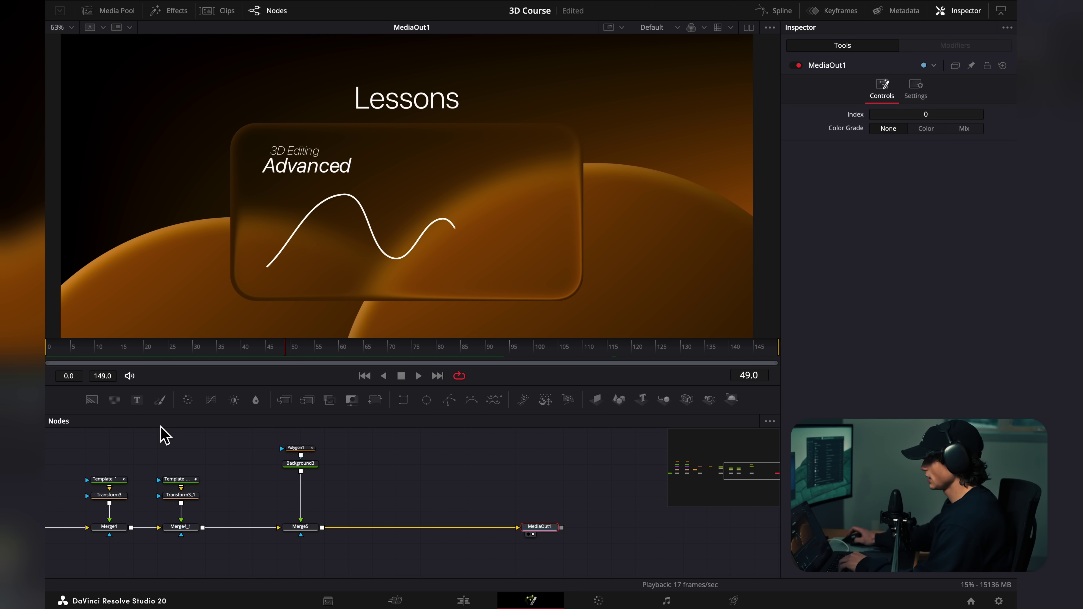
Add another Background merged between Merge5 and MediaOut1, mask it with an Ellipse and color it white.
drag(92, 401, 328, 532)
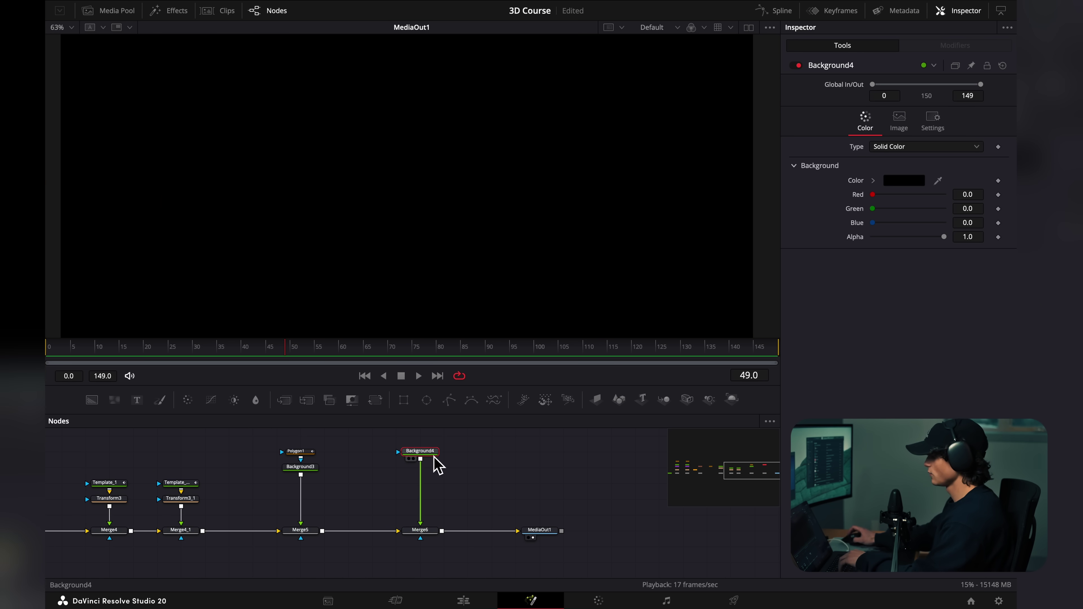
click(427, 399)
click(420, 466)
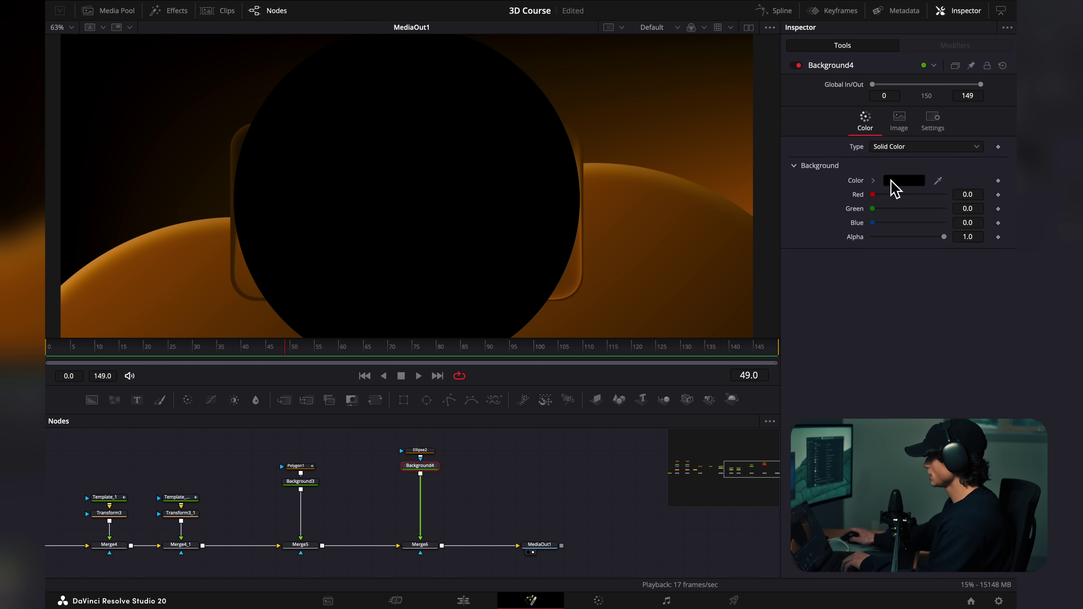
click(899, 181)
click(880, 194)
Add a Transform to the white circle with Size 0.04 and Center 0.55, 0.45, placing it on the line's second peak.
key(shift+space)
text(trans)
key(Return)
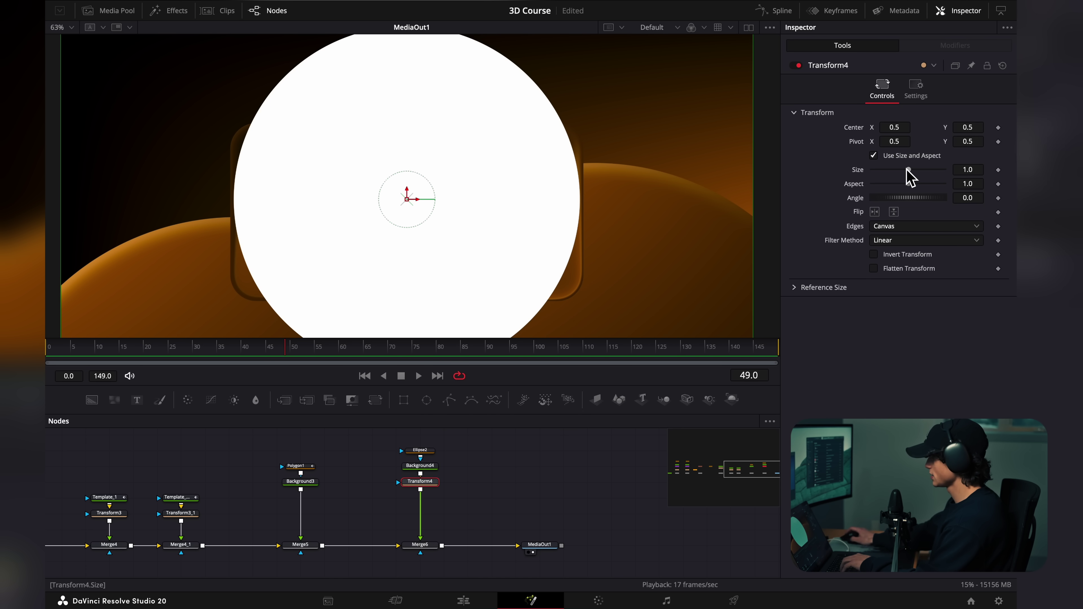
drag(908, 170, 864, 180)
scroll(481, 258, up, 4)
drag(967, 127, 963, 128)
drag(894, 127, 898, 127)
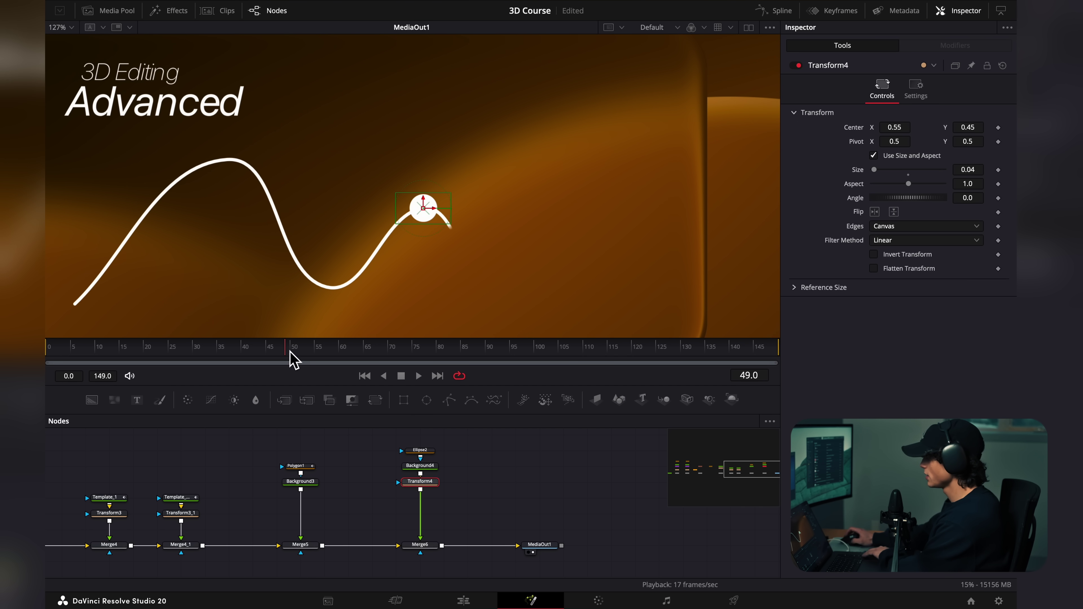
Keyframe the dot's Size to grow from zero at frame 49, overshoot at frame 57 and settle at 0.039, and preview the animation.
drag(878, 170, 856, 177)
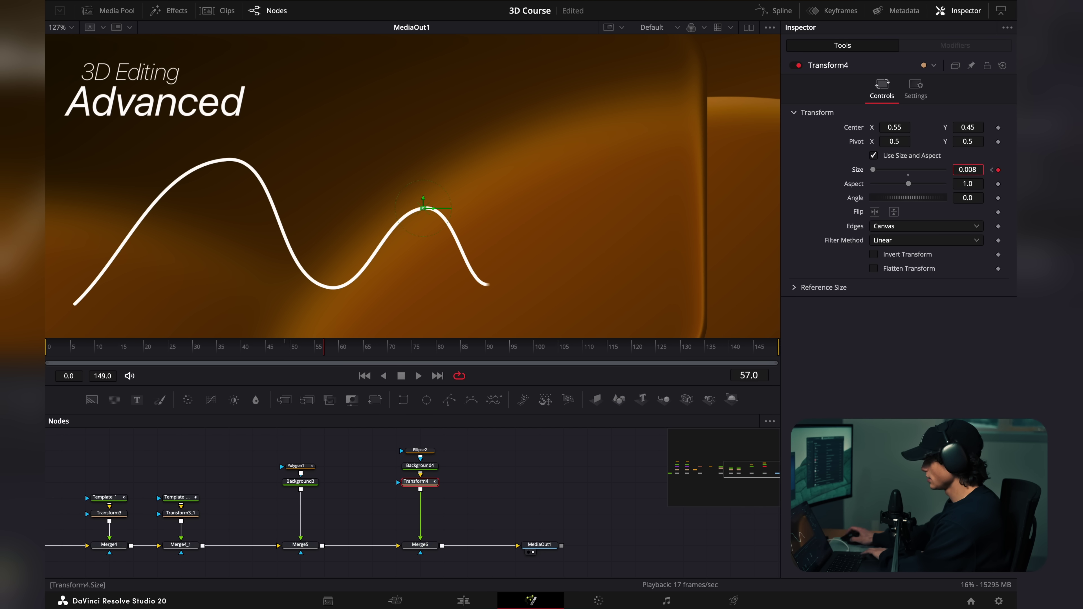
drag(968, 170, 975, 171)
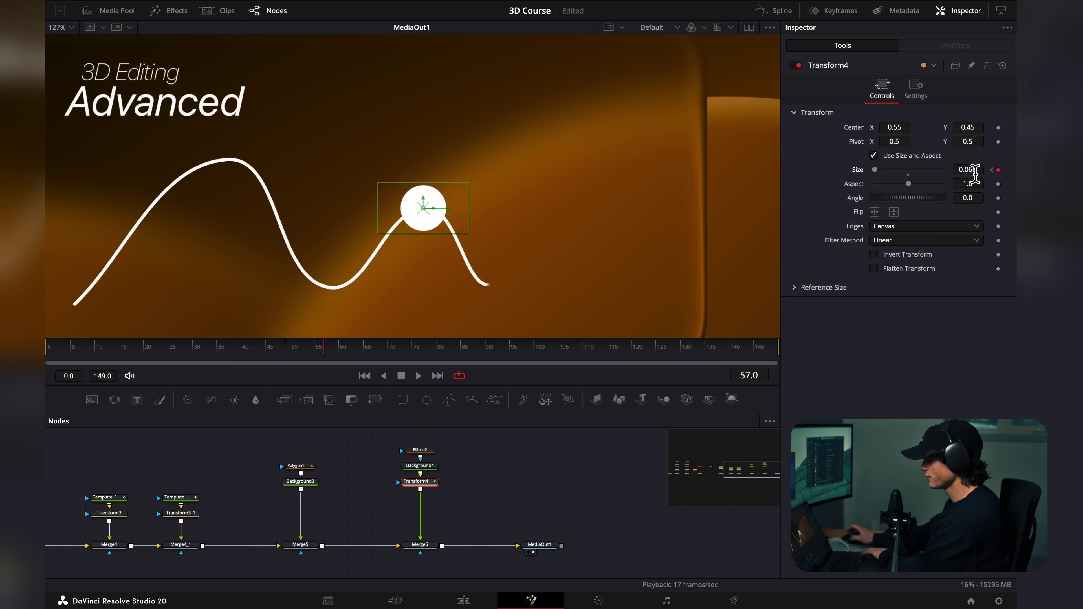
drag(975, 170, 973, 170)
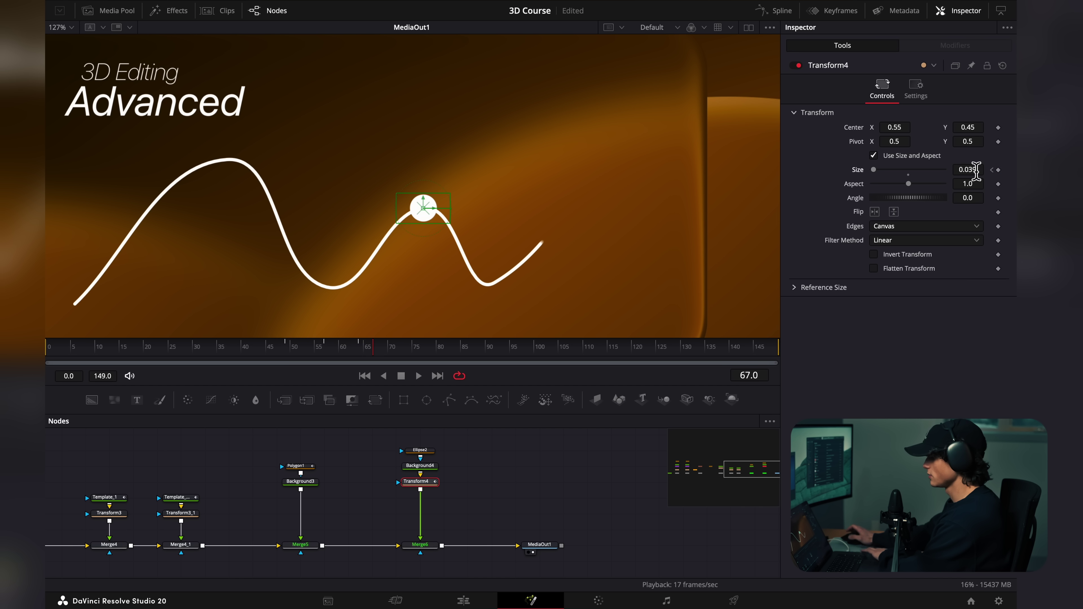
click(418, 375)
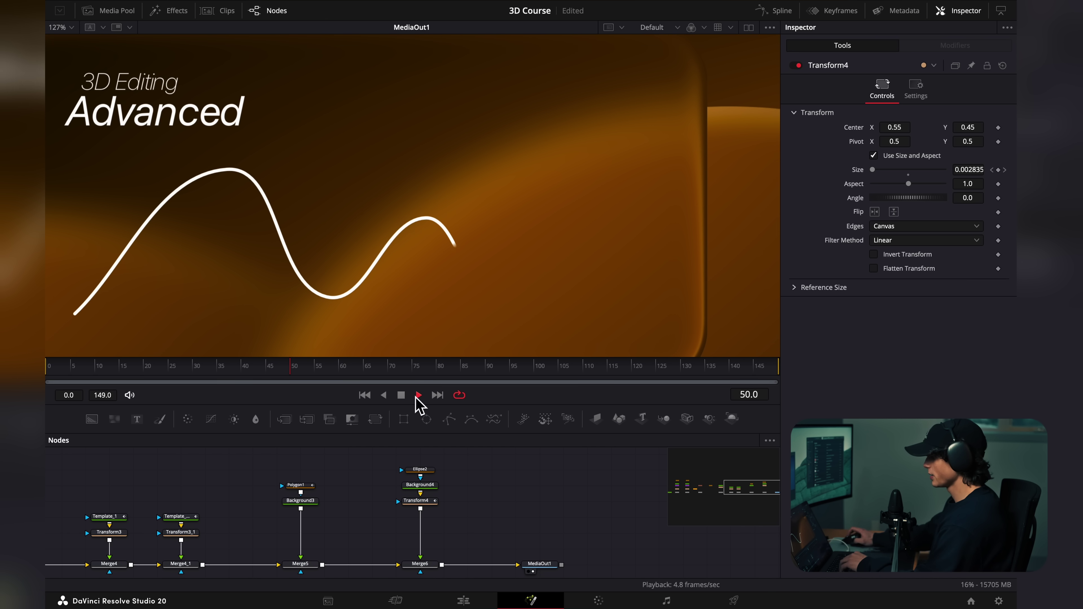
click(416, 395)
Add a 30 Super Bouncy Follower Down text merged between Merge6 and MediaOut1, and set its text to "Buy".
scroll(412, 510, right, 3)
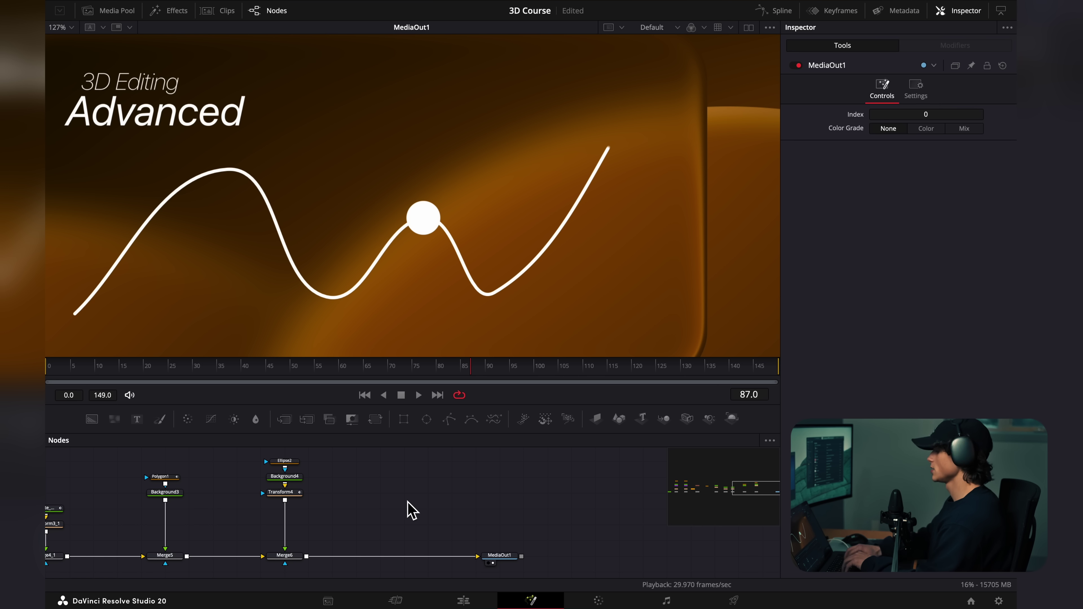
key(shift+space)
text(super)
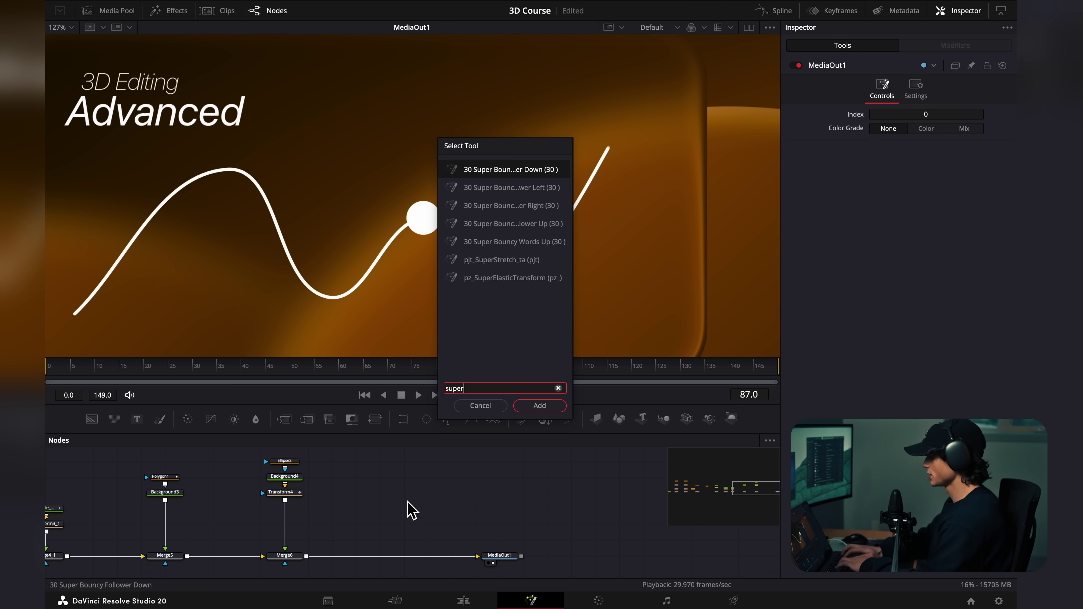
click(505, 170)
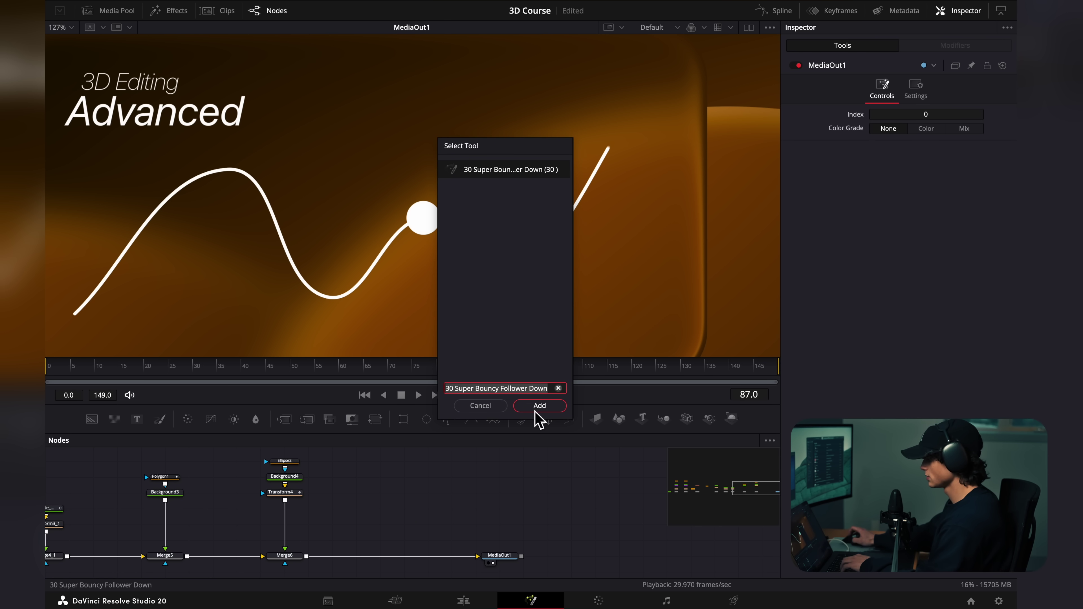
click(539, 405)
drag(426, 493, 309, 559)
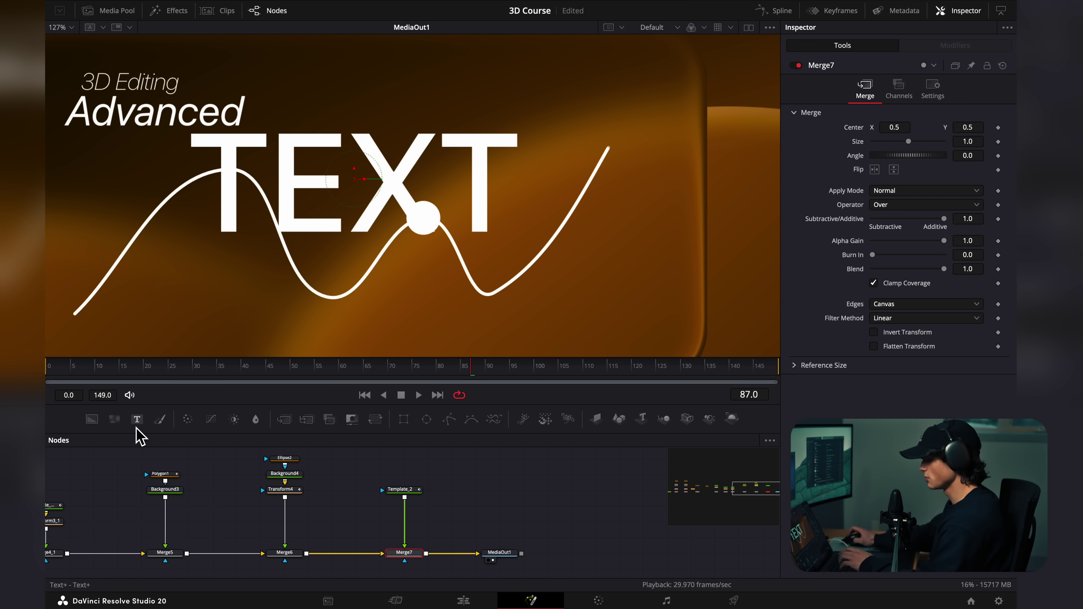
click(401, 489)
text(Buy)
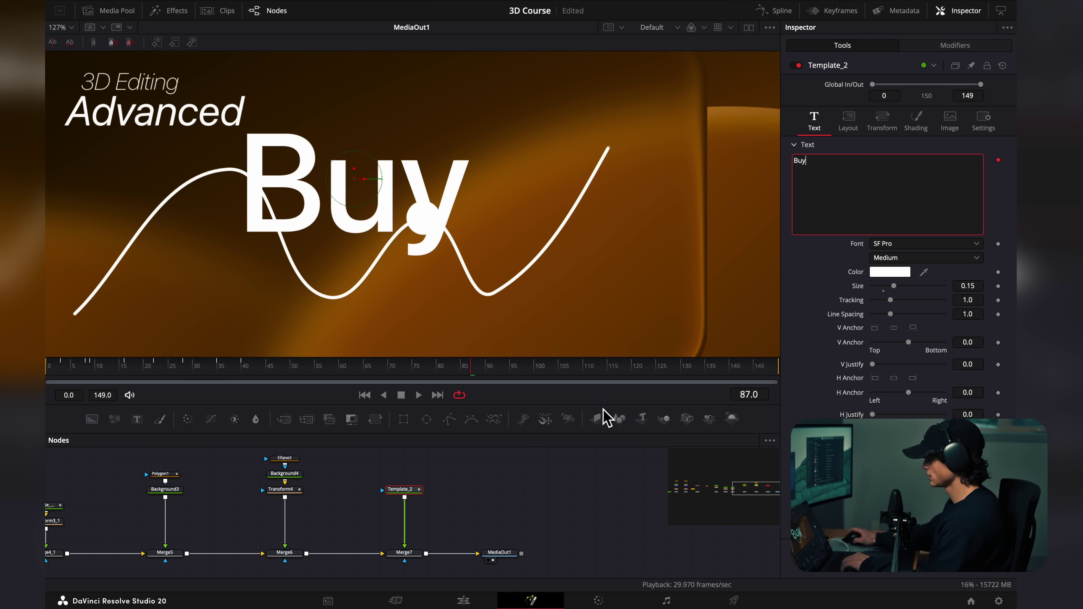
Add a Transform to the Buy text with Size 0.22 and Center 0.553, 0.507, placing it just above the dot.
key(shift+space)
text(transform)
key(Return)
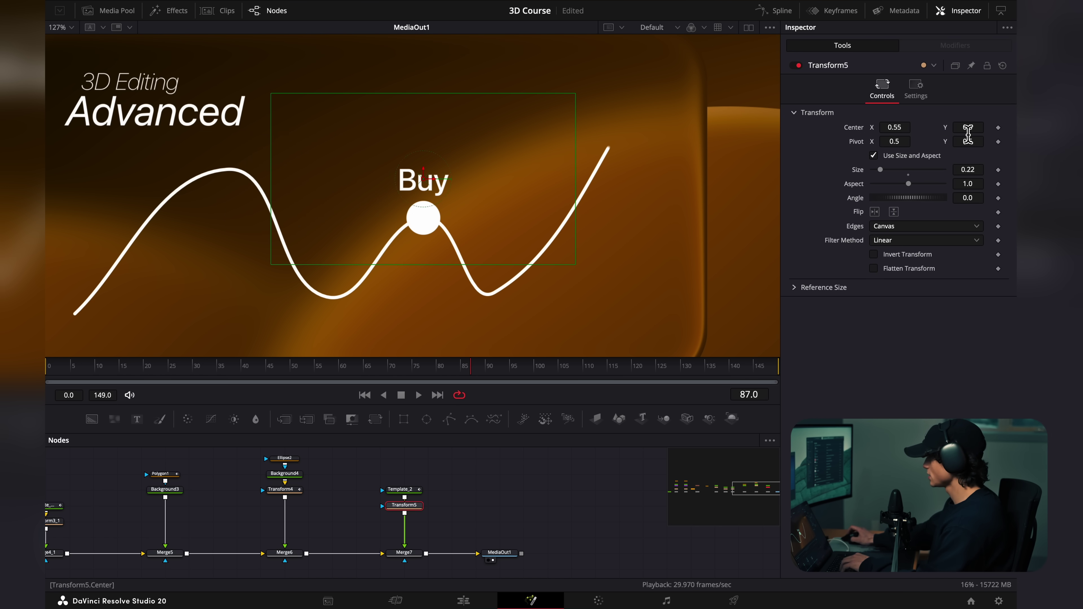
drag(965, 133, 964, 135)
drag(897, 133, 895, 134)
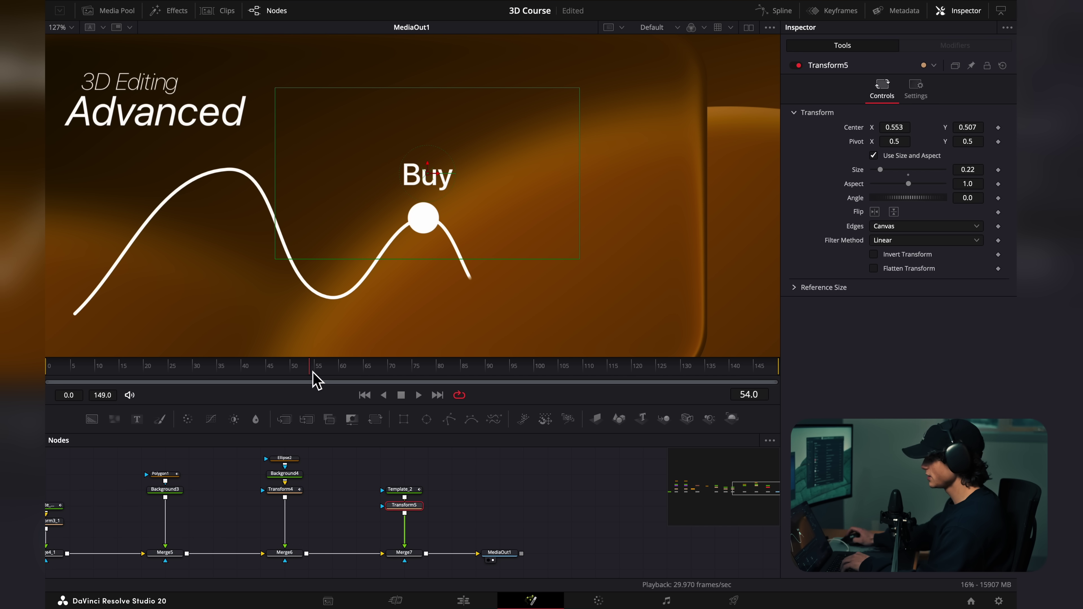
Delay the Buy text's animation curves in the Spline editor to start around frame 54, and preview the result.
click(411, 490)
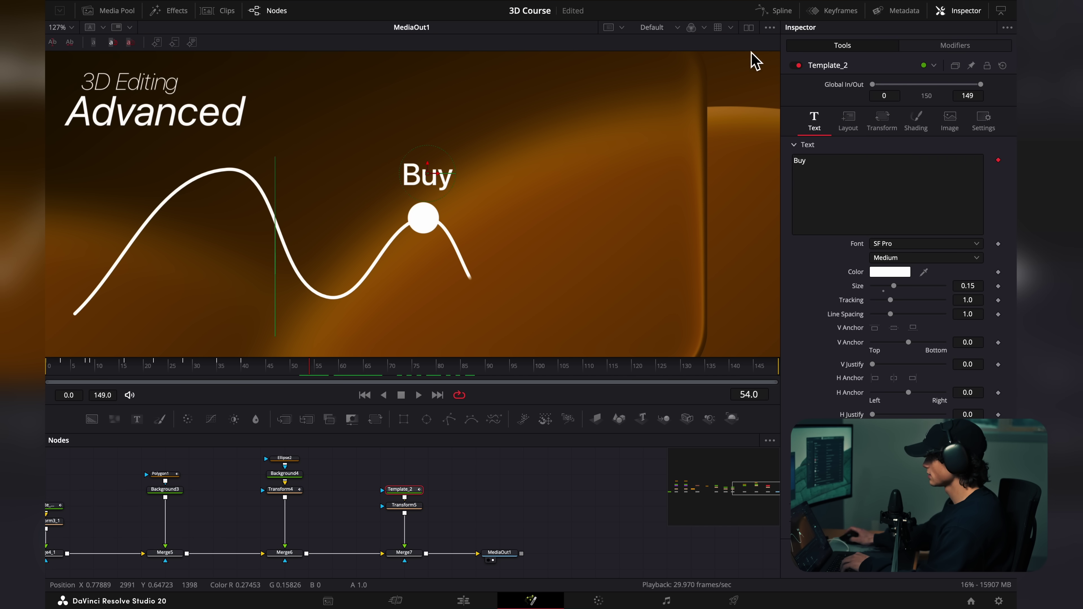
click(782, 12)
scroll(246, 460, down, 3)
drag(645, 469, 558, 521)
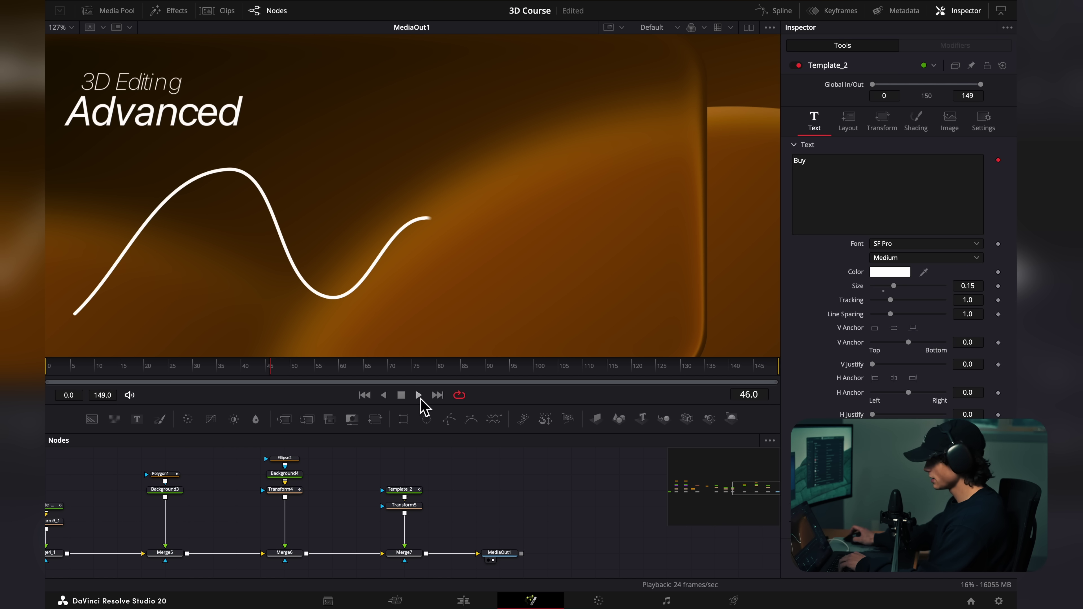
click(418, 396)
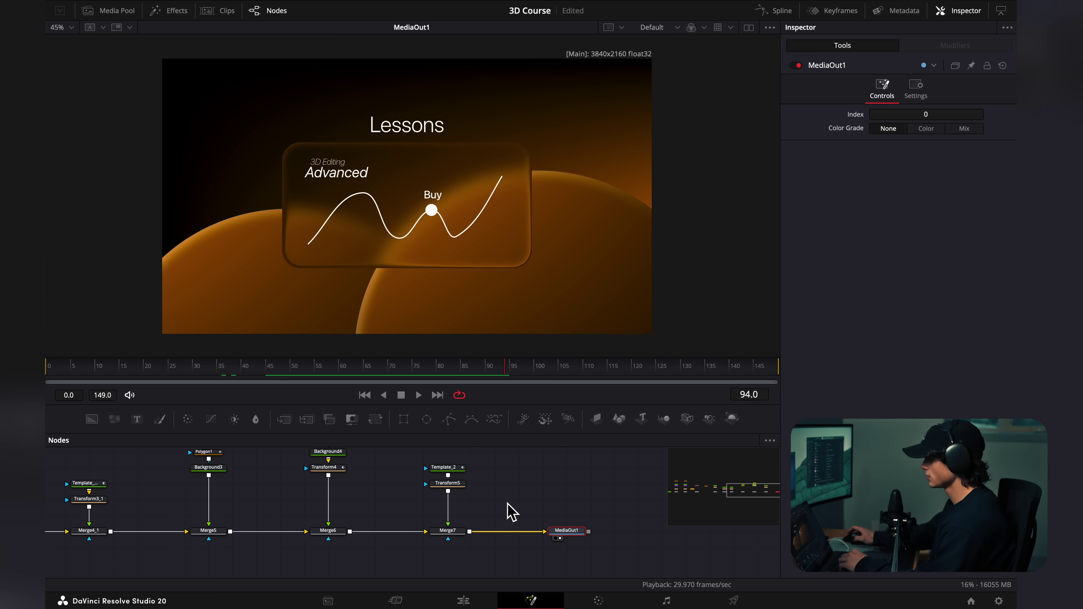
Keyframe Background1's orange Bottom Right color at frame 50, change it to Grape purple at frame 70, and check the transition.
drag(352, 384, 295, 387)
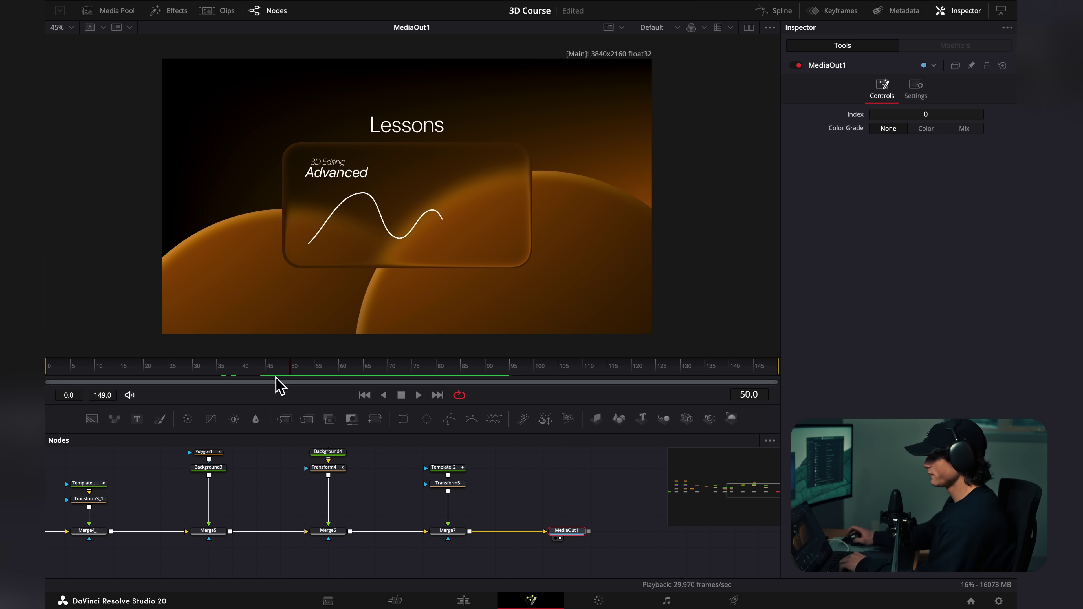
drag(515, 478, 768, 488)
drag(224, 471, 539, 486)
click(289, 555)
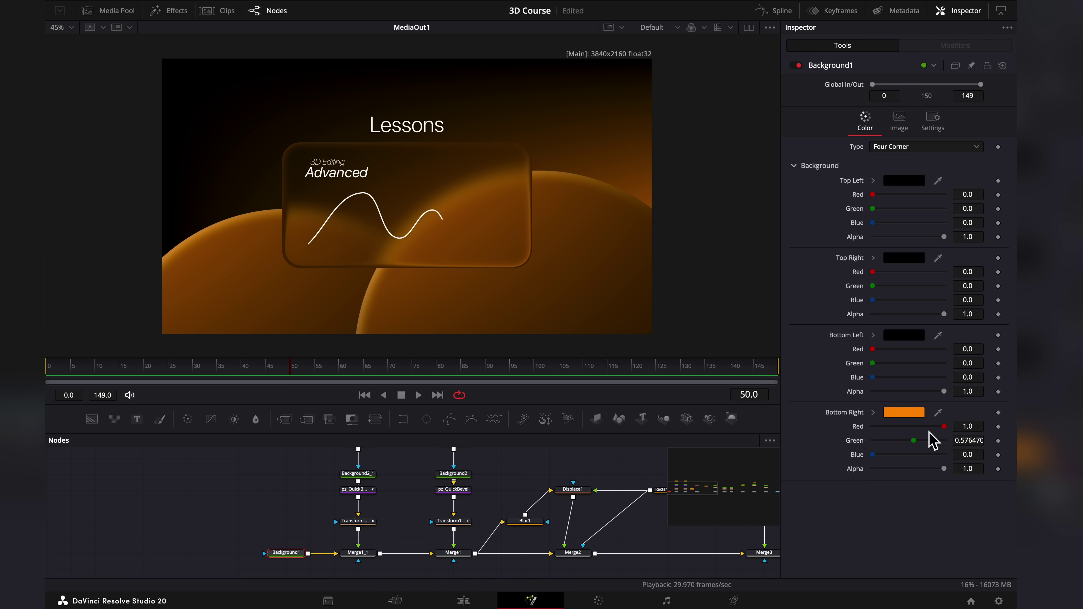
click(998, 412)
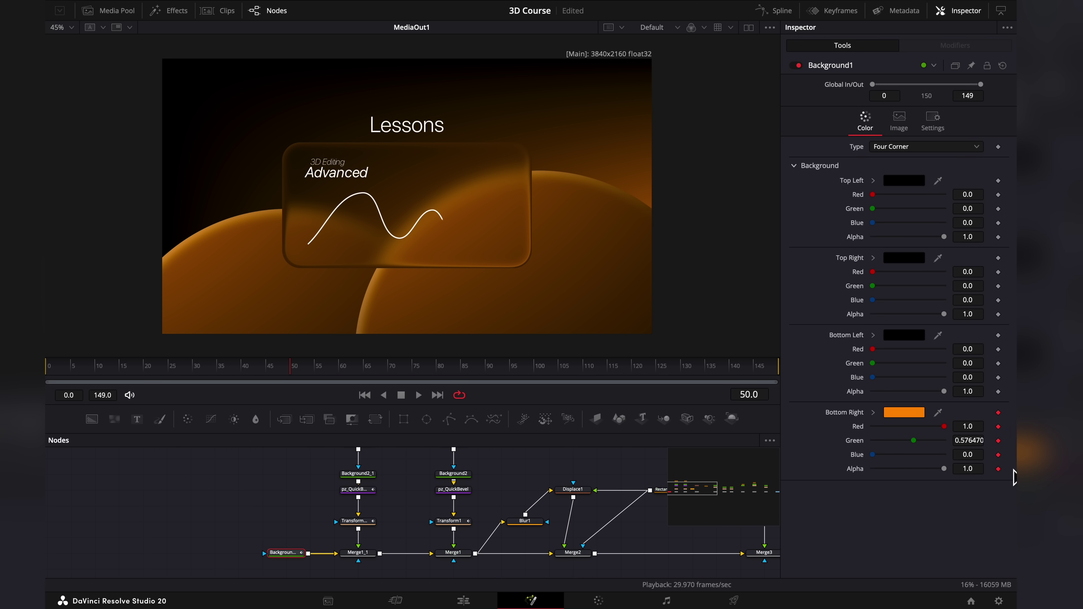
click(389, 374)
click(904, 412)
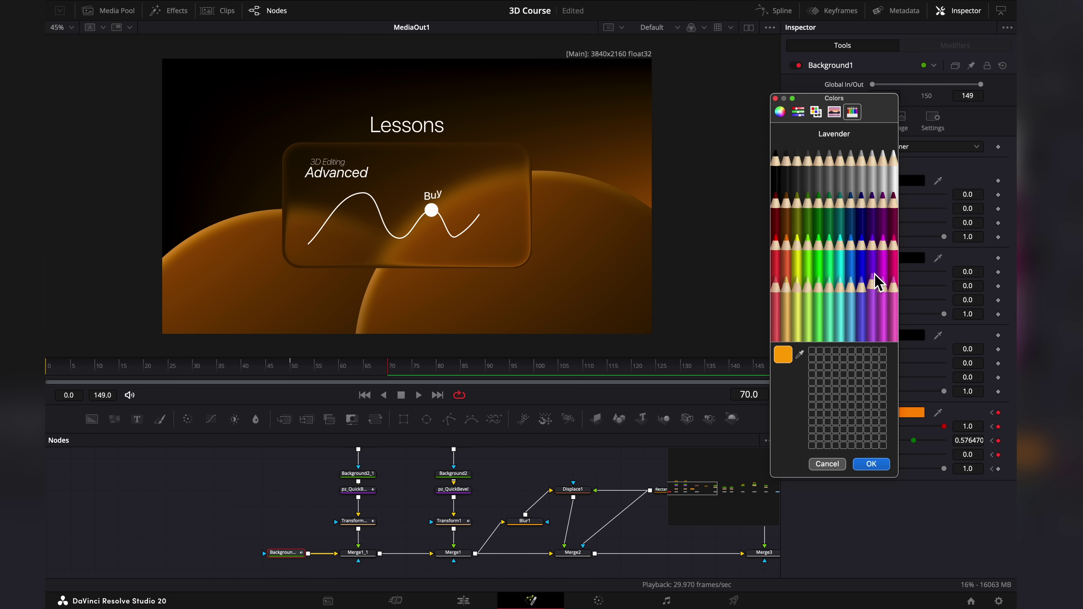
click(875, 263)
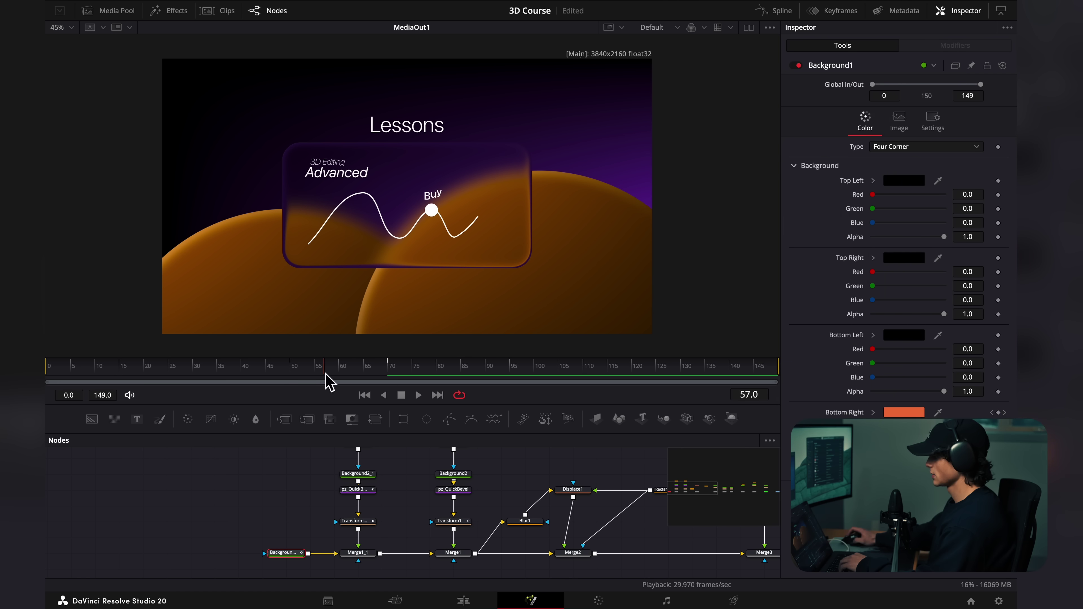
mouse_move(326, 380)
mouse_down()
mouse_move(251, 389)
mouse_move(317, 388)
mouse_up()
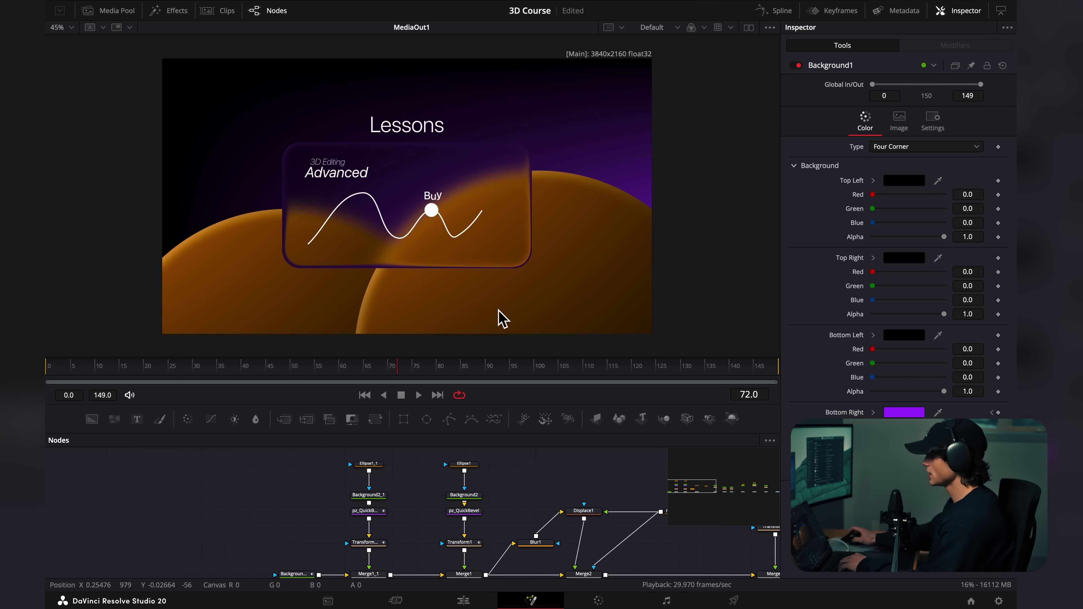
Keyframe Background2_1's orange Top Left color at frame 50 and change it to Grape purple at frame 70.
click(375, 499)
drag(390, 384, 300, 386)
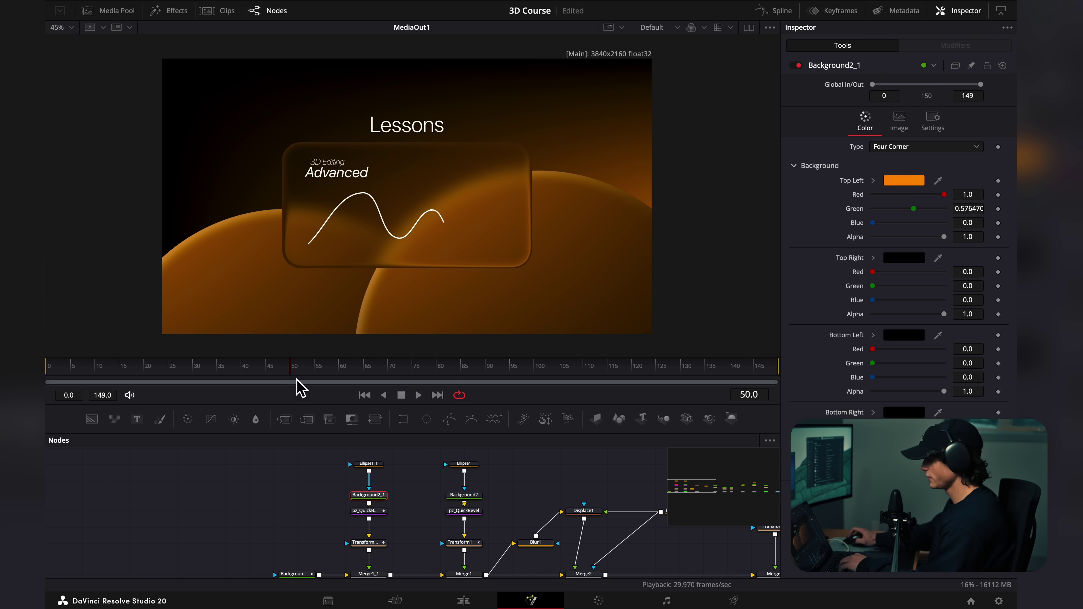
click(999, 181)
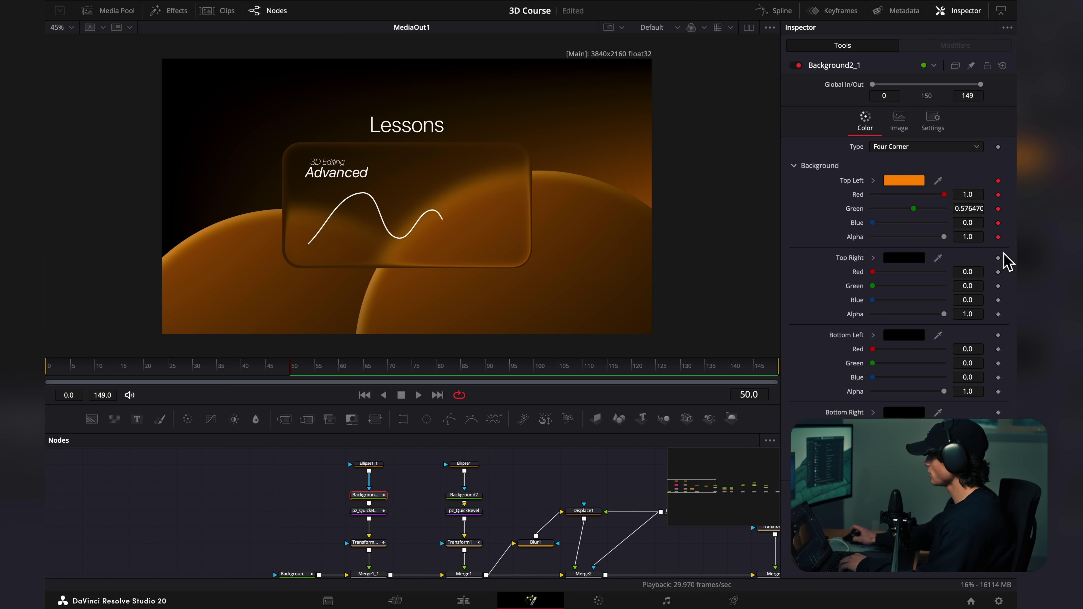
click(391, 371)
click(904, 180)
click(877, 261)
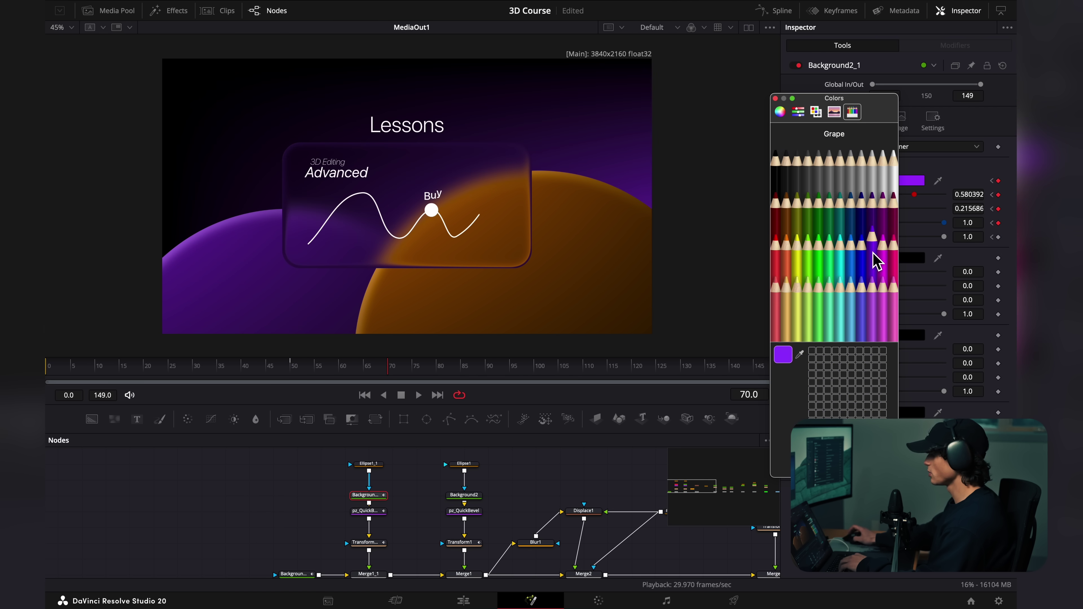
Keyframe Background2's orange Top Left color at frame 50, change it to purple at frame 70 and fine-tune the shade.
click(475, 499)
click(292, 372)
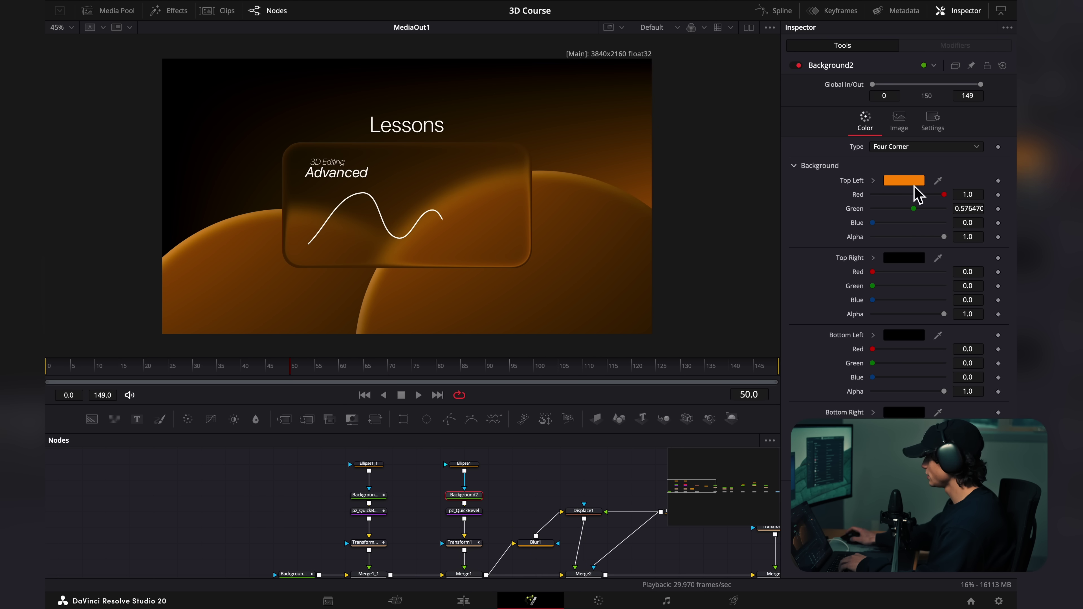
click(393, 370)
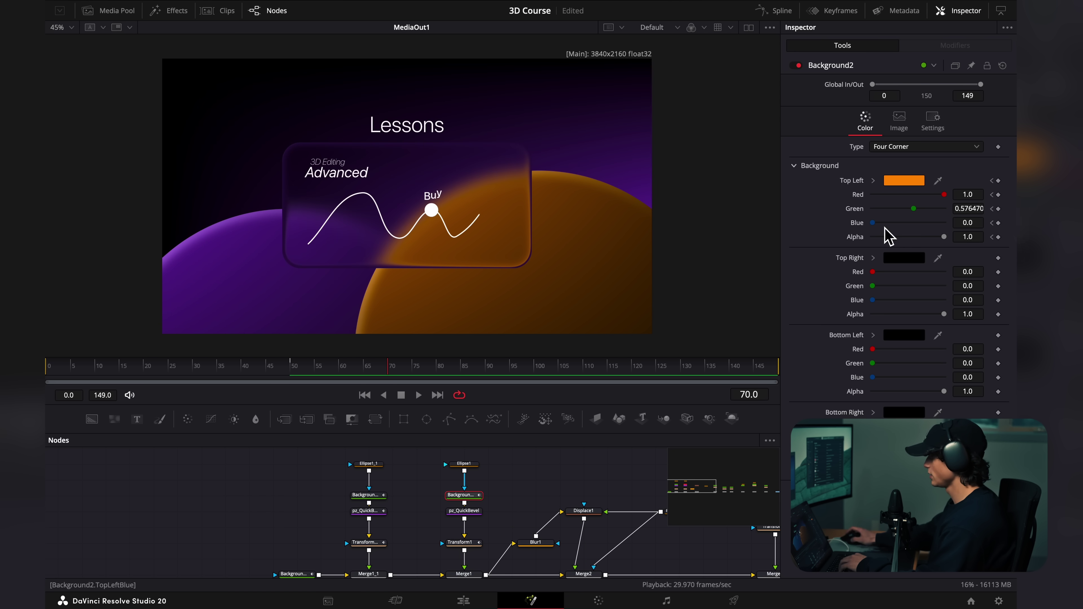
click(904, 180)
click(780, 111)
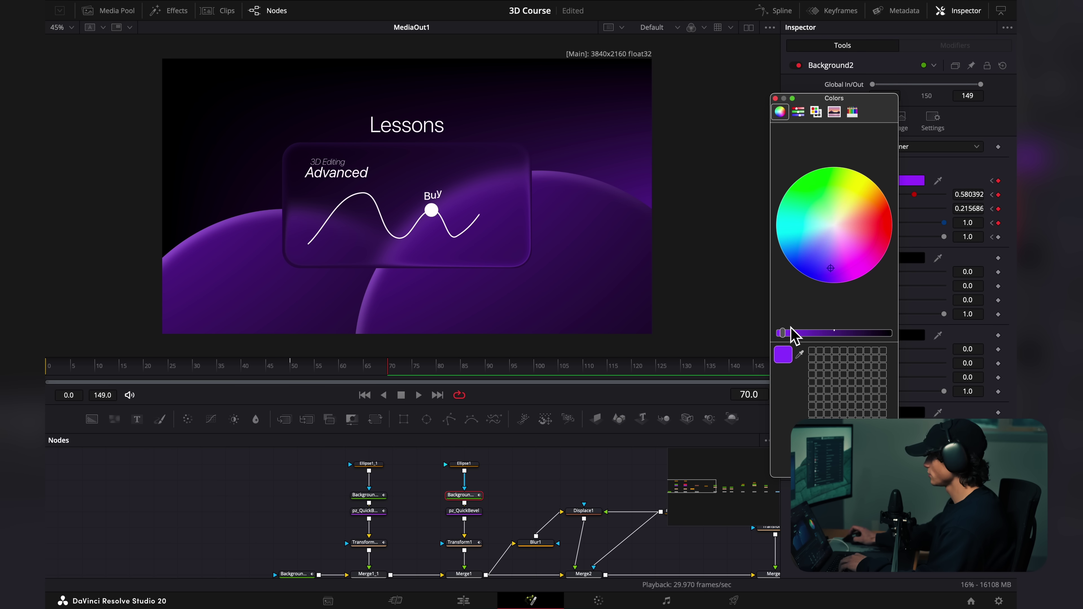
drag(835, 268, 834, 258)
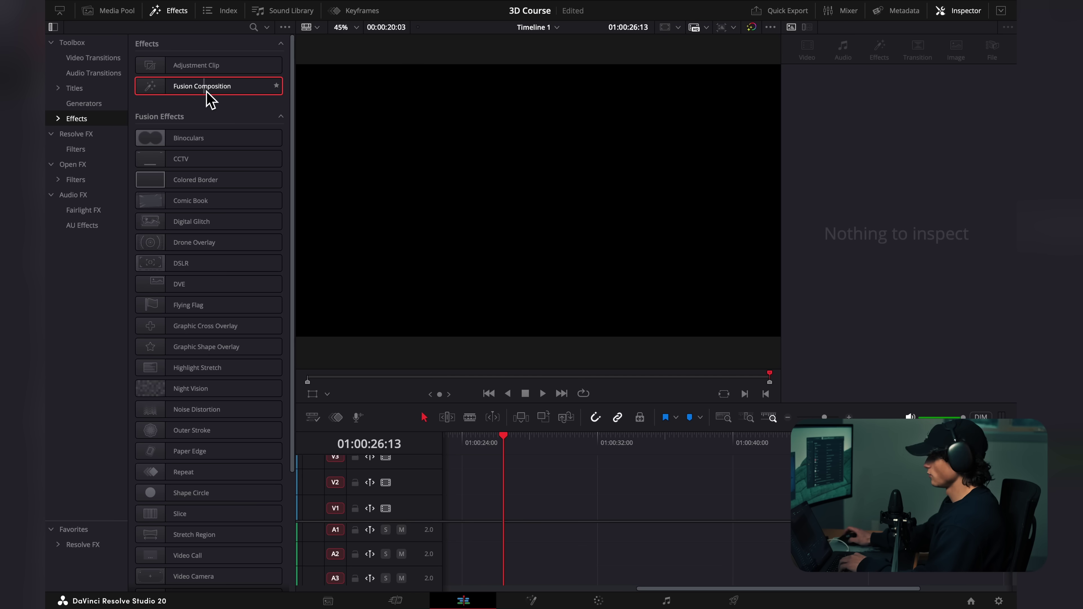
Place a new Fusion Composition on track V1 of the timeline and open it on the Fusion page.
drag(207, 92, 550, 512)
click(171, 10)
click(588, 507)
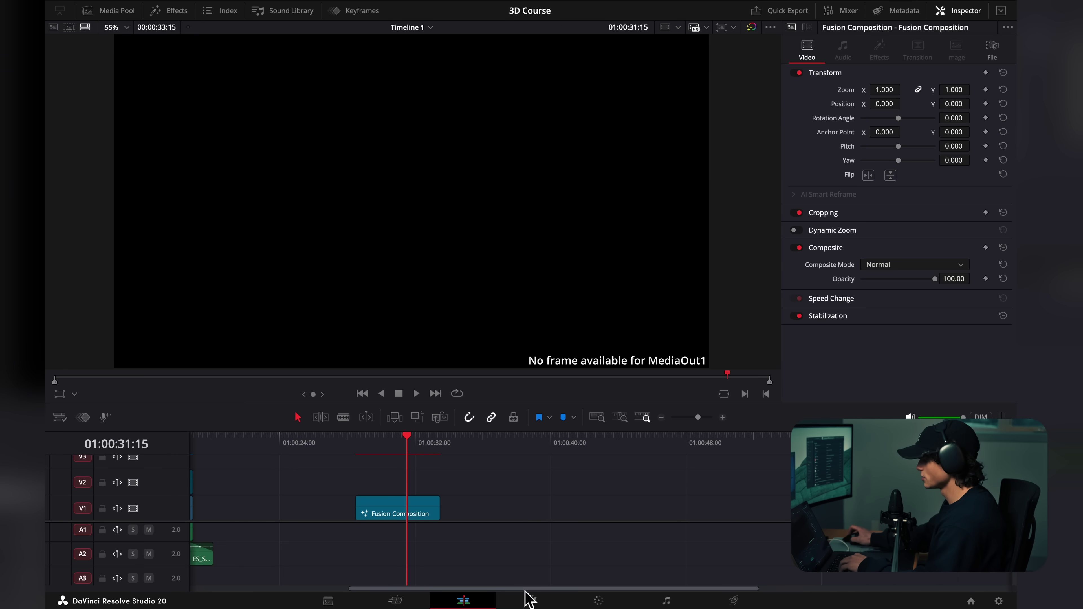
click(531, 602)
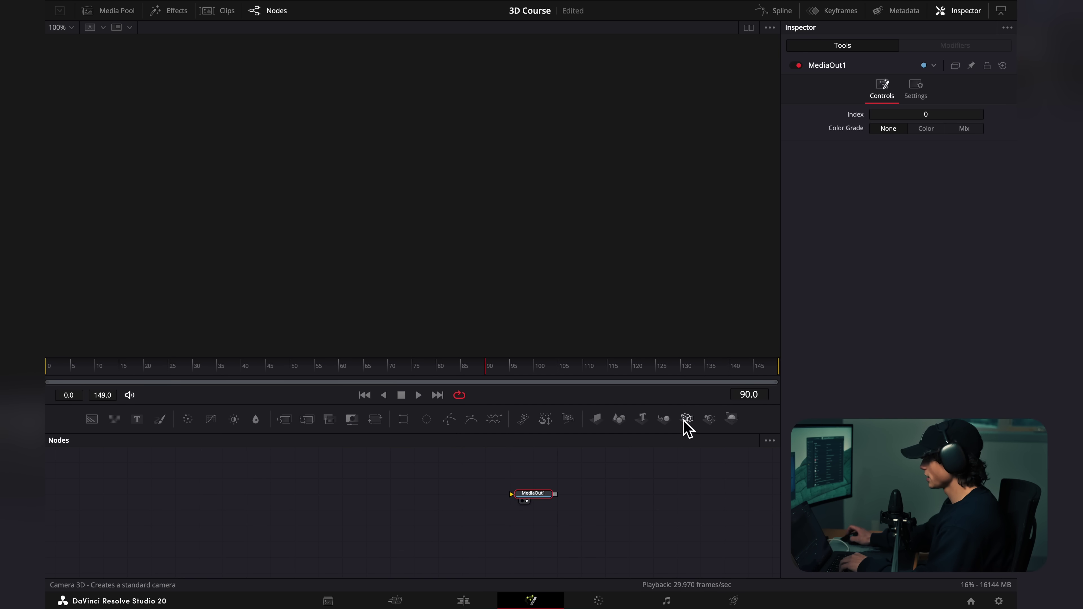
Add Camera3D, Merge3D and Renderer3D nodes, chain the merge through the renderer to MediaOut1, and connect the camera to the merge.
drag(611, 463, 398, 477)
drag(709, 419, 469, 508)
drag(664, 418, 511, 503)
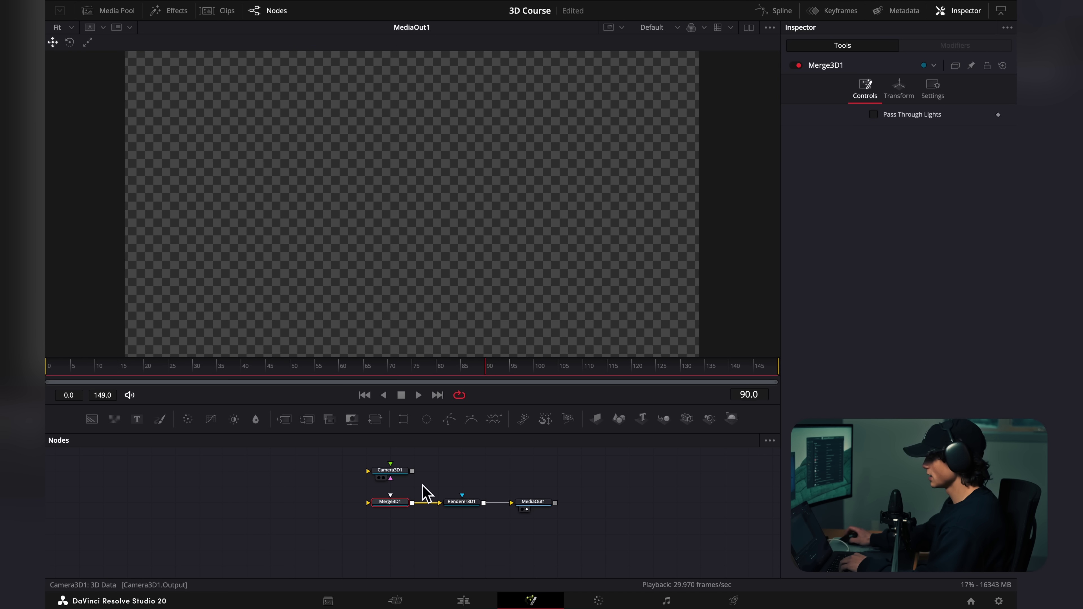
drag(412, 471, 391, 501)
Connect a Shape3D plane to Merge3D1 and show the merged 3D scene in a second viewer.
drag(618, 419, 466, 517)
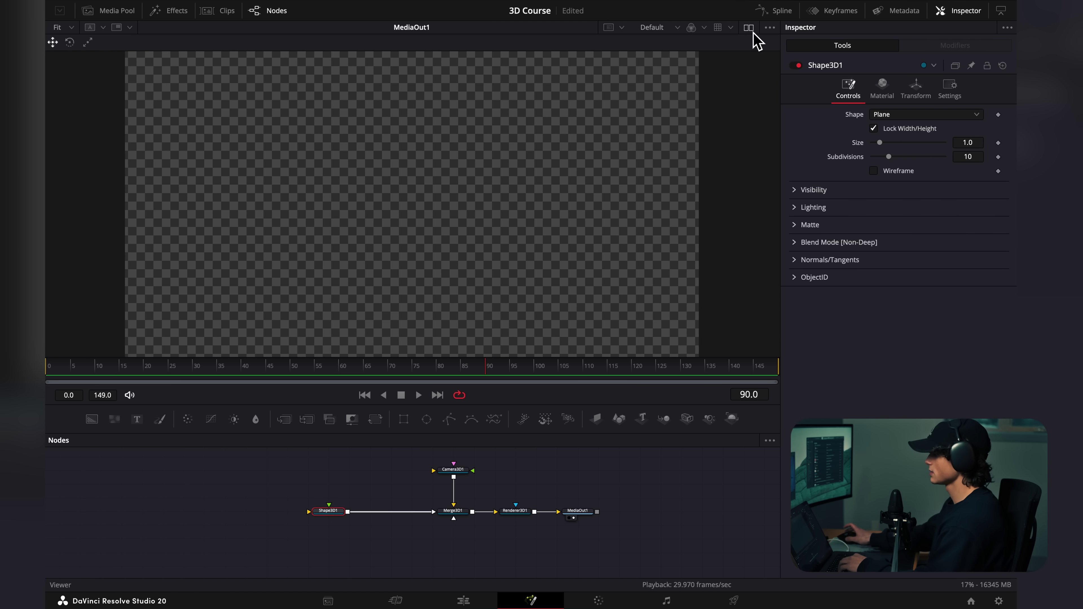
click(749, 28)
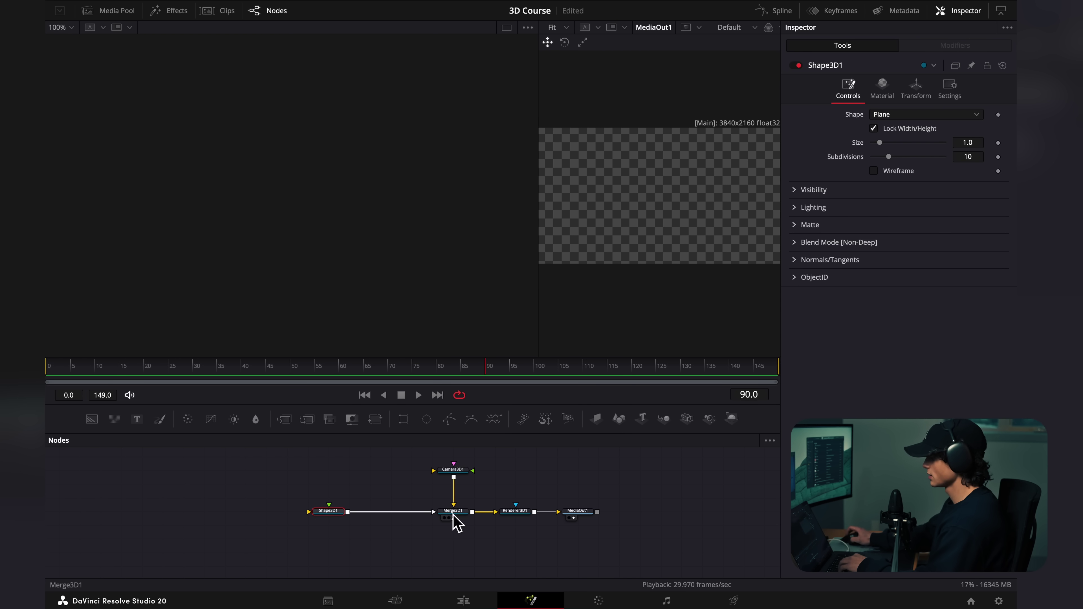
key(1)
drag(315, 278, 249, 285)
scroll(255, 287, down, 5)
Add a Four Corner Background with a Grape purple Top Left color and connect it to the Shape3D1 plane.
drag(95, 425, 242, 514)
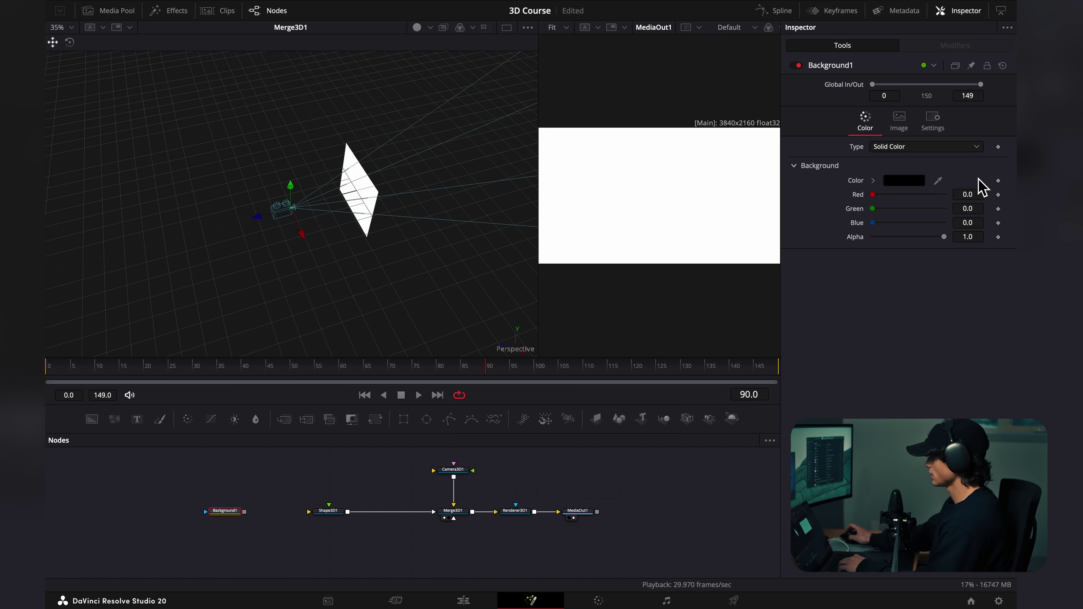
click(917, 146)
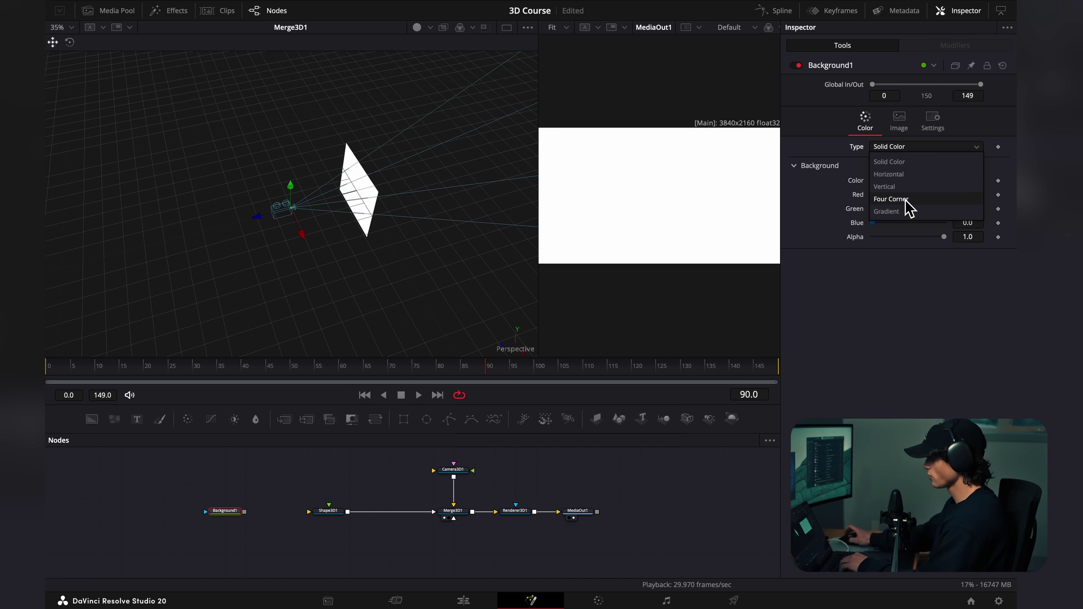
click(906, 199)
click(912, 181)
click(852, 112)
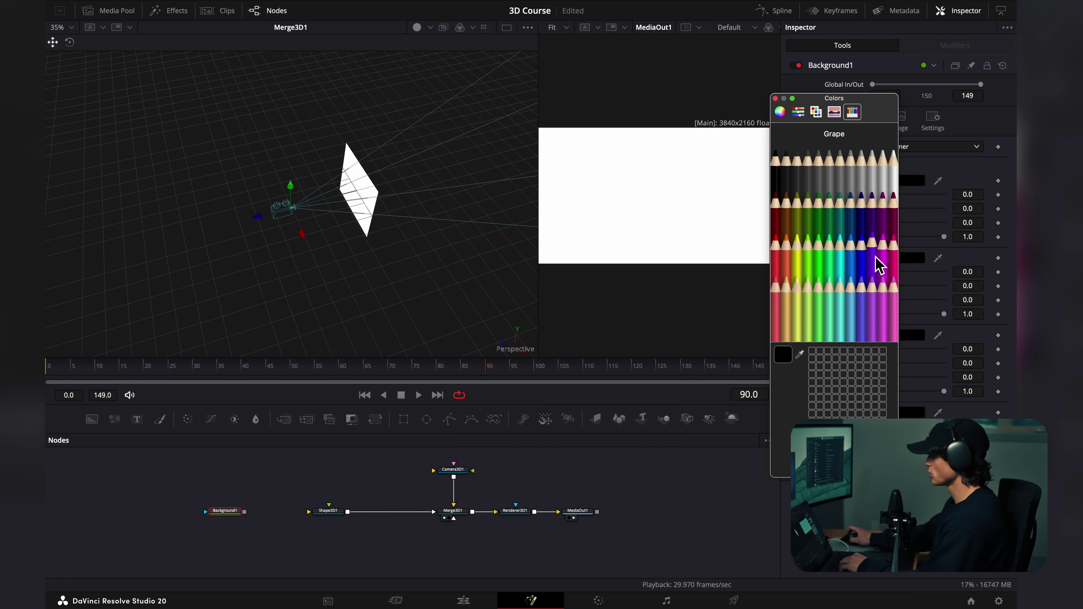
click(878, 264)
drag(244, 511, 326, 519)
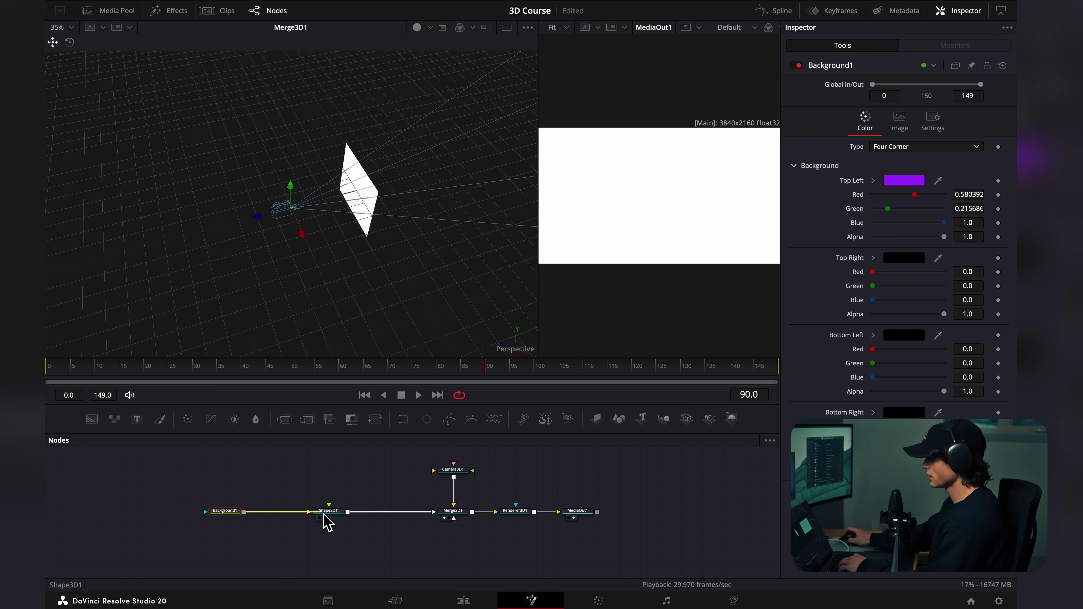
Widen the MediaOut1 viewer, scale up the Shape3D1 plane and move it back away from the camera.
drag(538, 256, 424, 256)
click(330, 511)
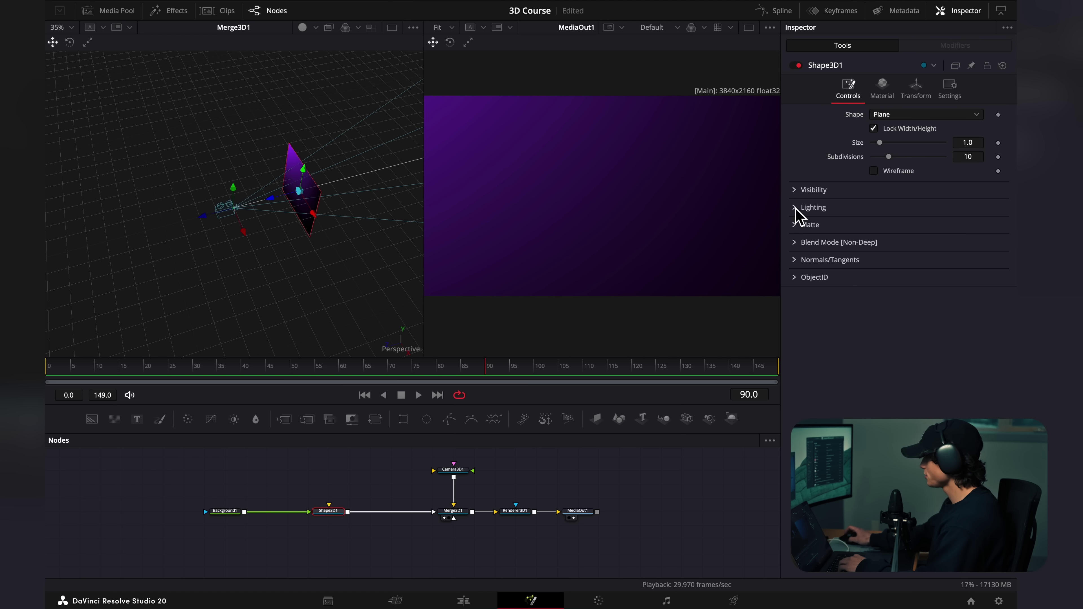
click(916, 87)
drag(885, 298, 926, 314)
drag(270, 203, 413, 198)
Connect a second Shape3D to Merge3D1, set its shape to Cube and scale it down in front of the plane.
drag(621, 421, 469, 488)
click(908, 114)
click(910, 143)
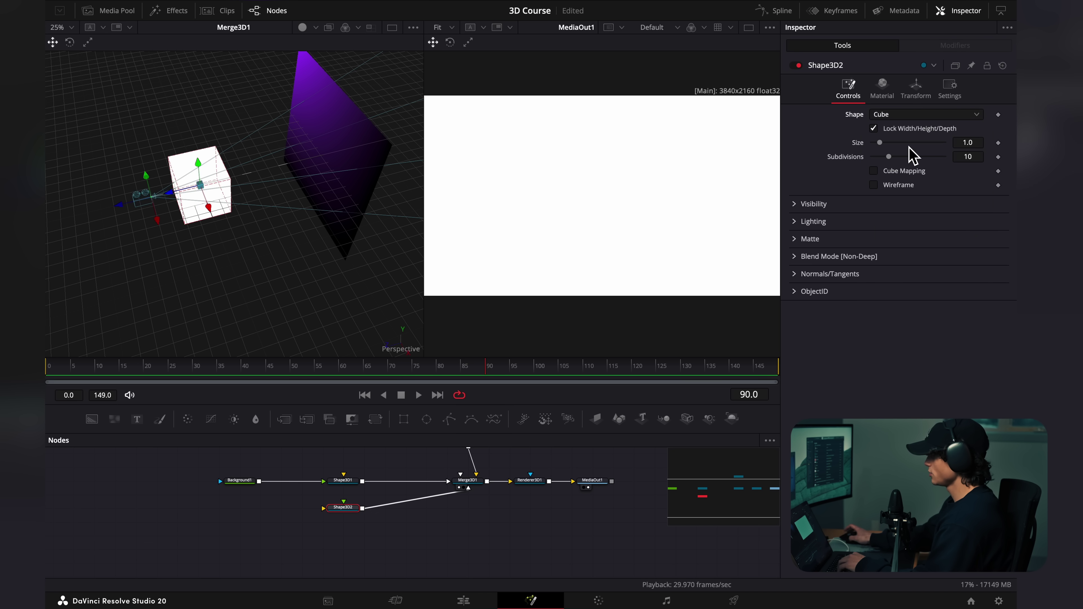
click(918, 96)
drag(884, 298, 881, 299)
Duplicate Background1, connect the copy to the Shape3D2 cube and set its Bottom Right color to purple.
click(242, 481)
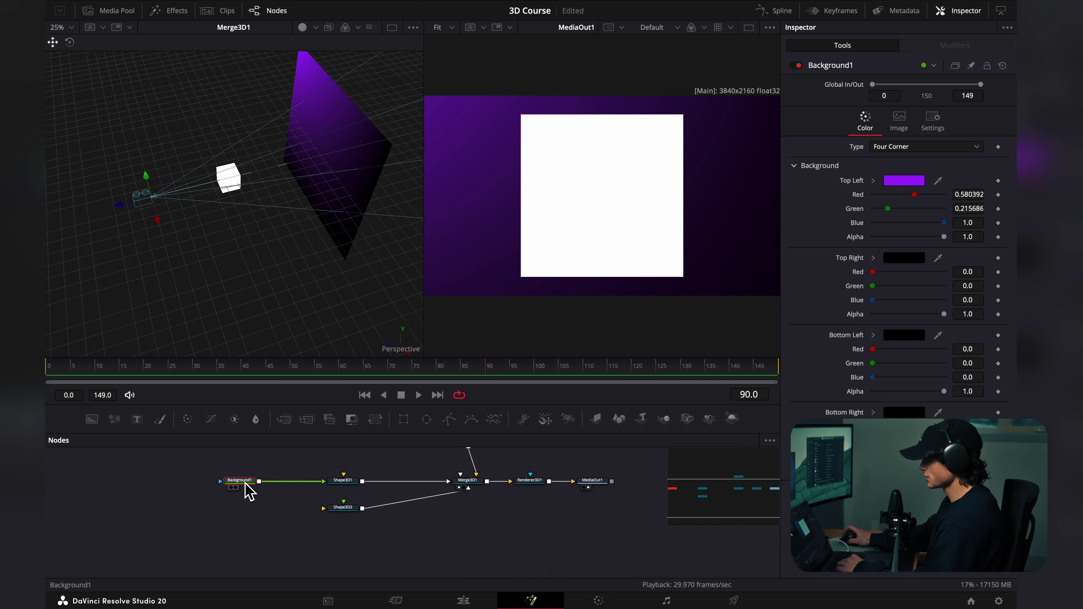
click(244, 519)
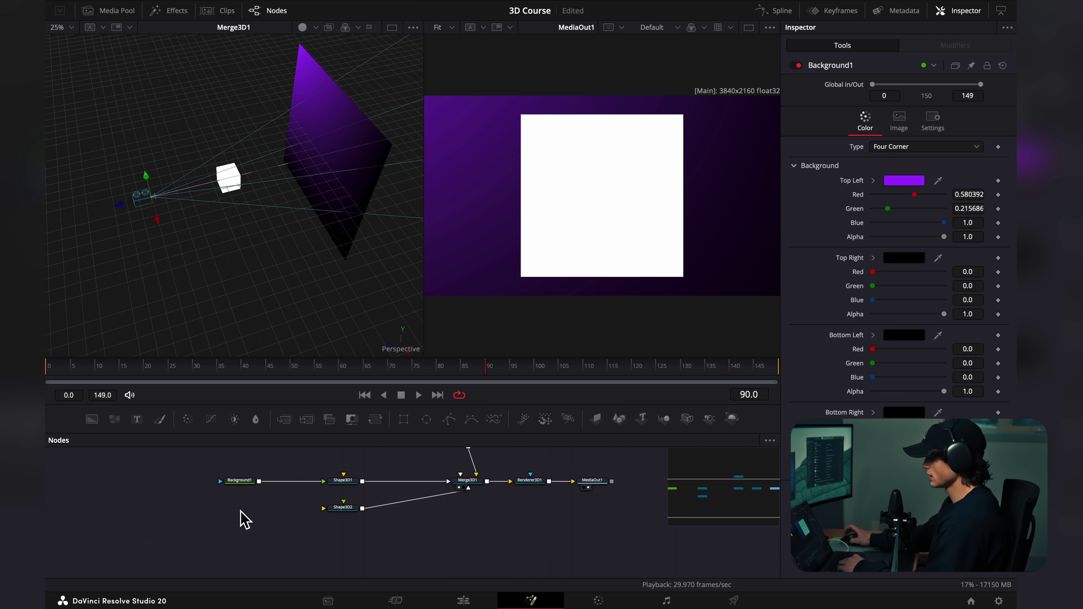
drag(259, 509, 355, 513)
click(908, 415)
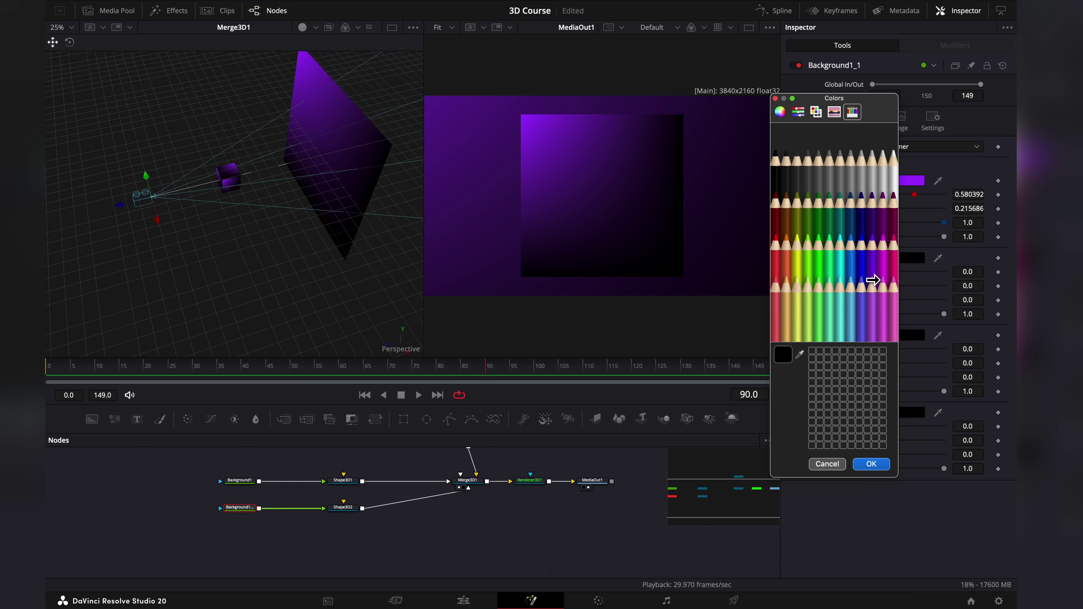
click(865, 267)
Rotate the Shape3D2 cube to X -44.3, Y 49.6, scale it to 0.311 and move it to the frame's upper-left corner.
click(347, 507)
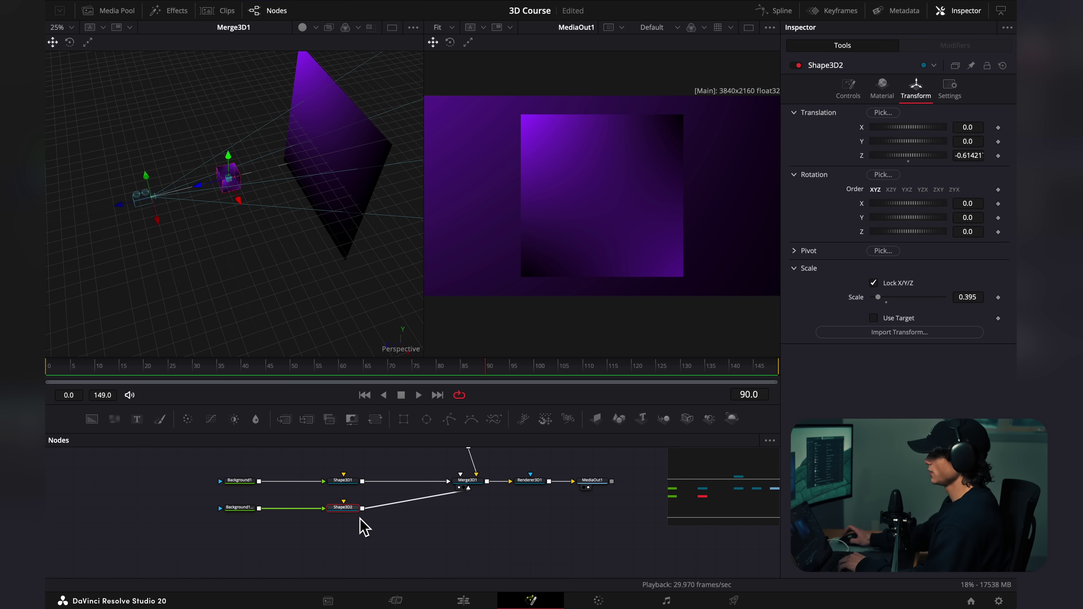
mouse_move(895, 223)
mouse_down()
mouse_move(912, 206)
mouse_move(904, 214)
mouse_up()
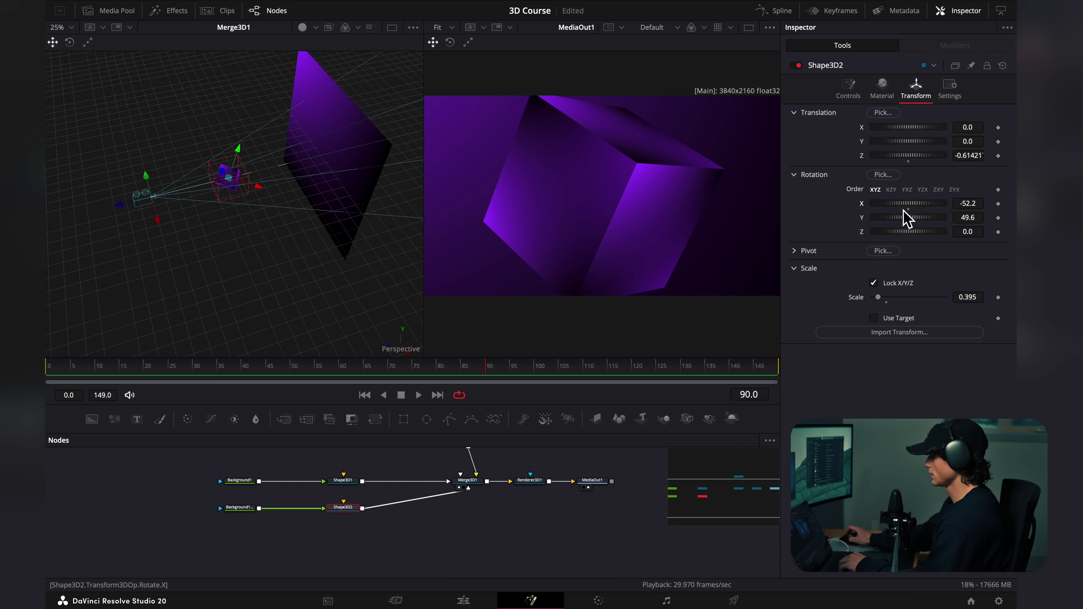
scroll(199, 160, up, 3)
drag(200, 159, 152, 113)
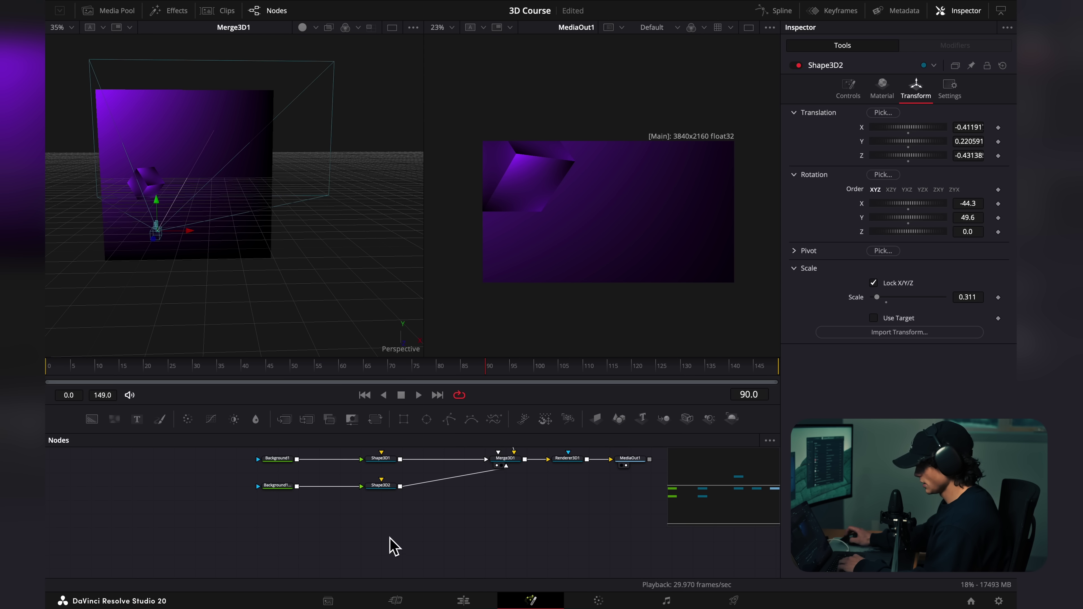
Duplicate the cube together with its background and connect the copy to Merge3D1.
drag(388, 536, 255, 482)
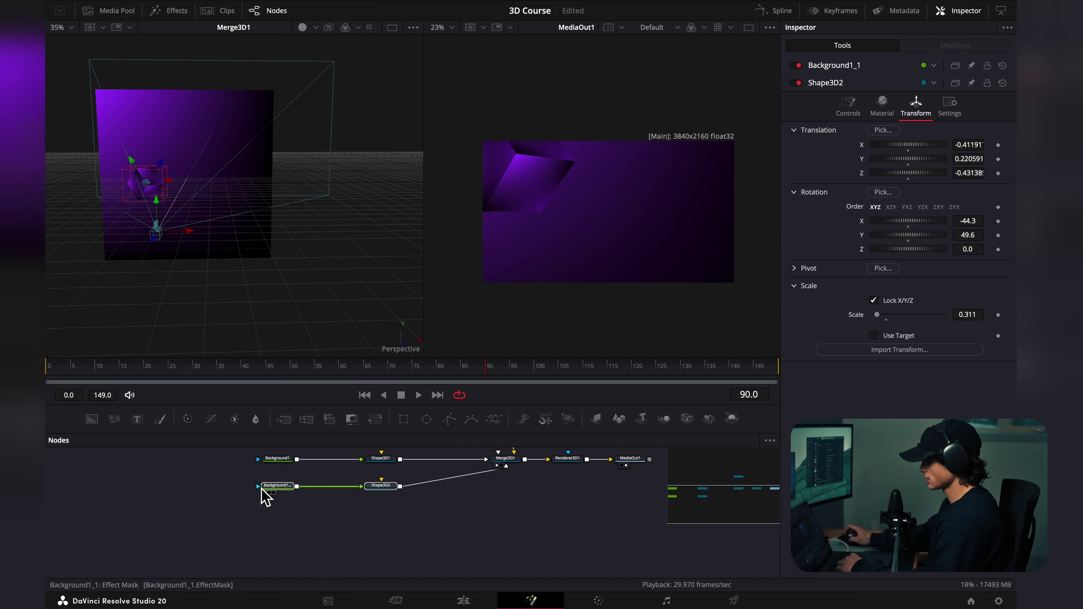
key(ctrl+v)
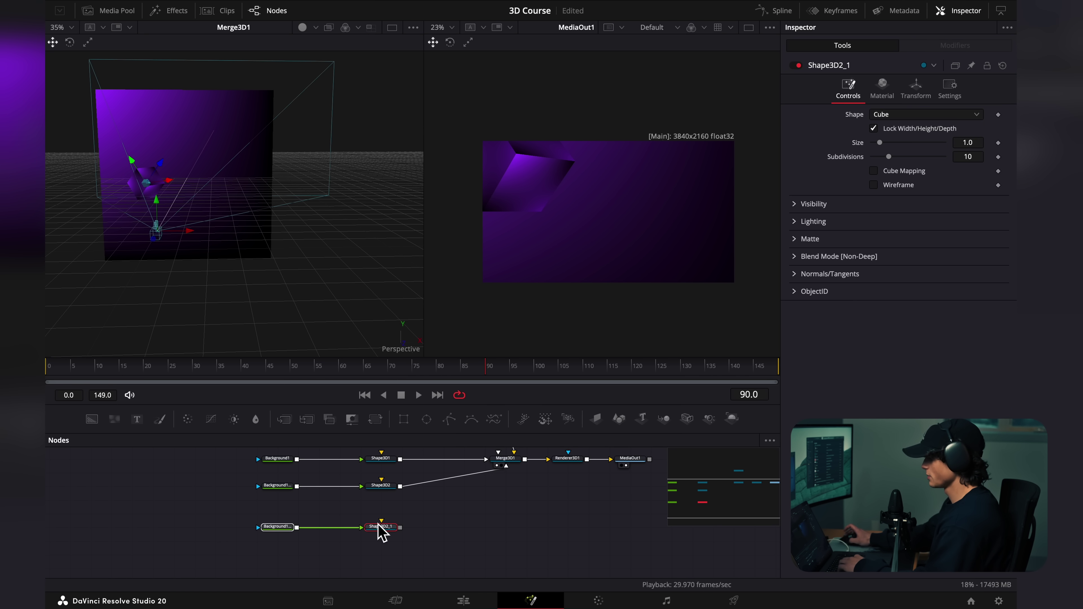
drag(400, 528, 513, 465)
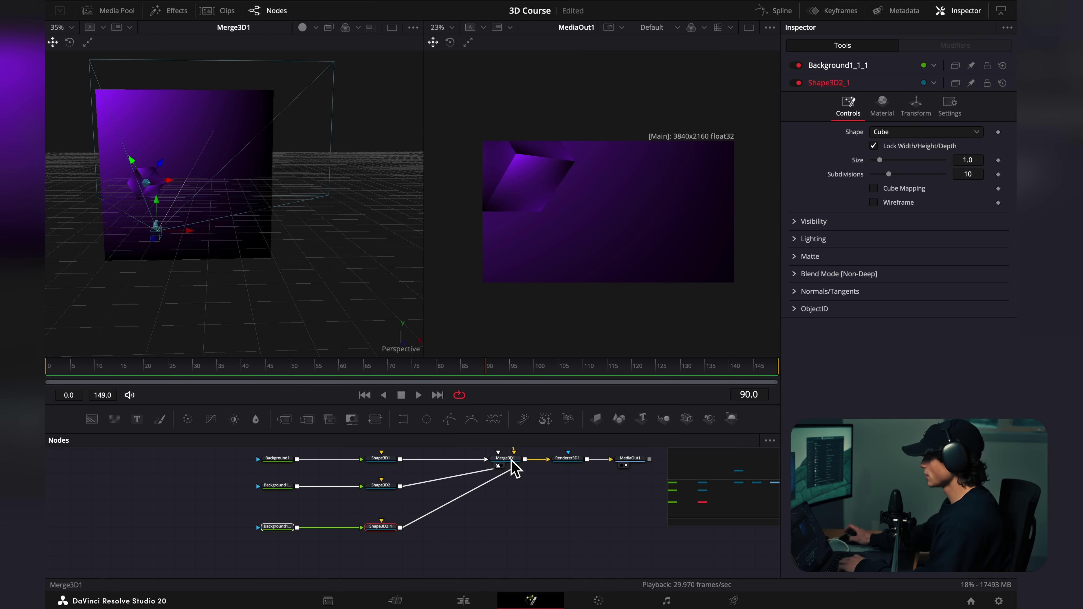
Move the Shape3D2_1 cube to the lower-right corner of the frame and set its Y rotation to 107.0.
click(390, 526)
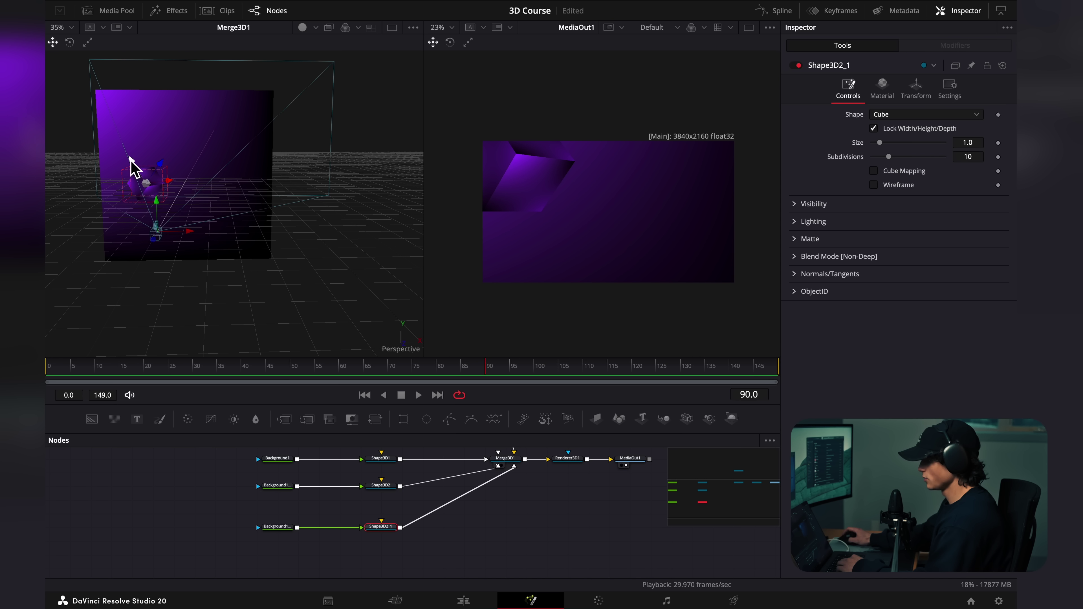
drag(142, 181, 162, 209)
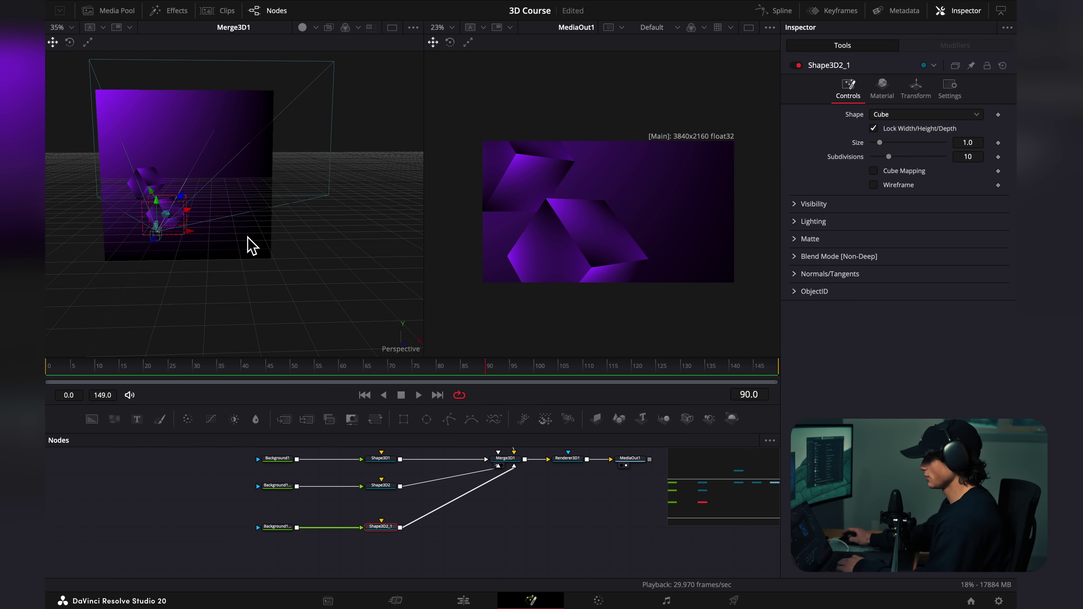
drag(237, 203, 282, 203)
click(916, 90)
drag(915, 223, 929, 222)
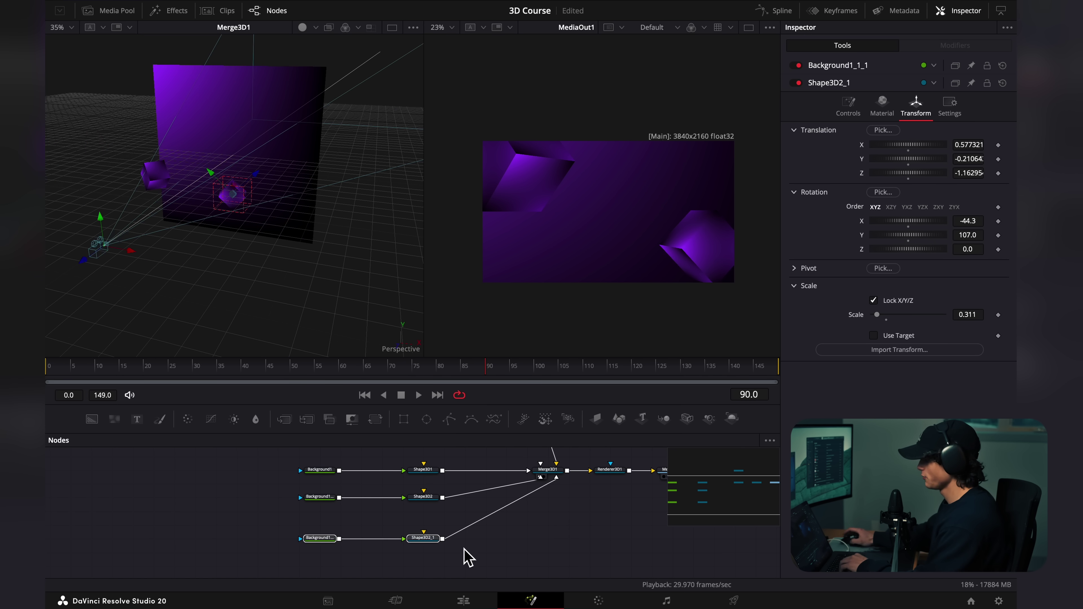
Add a third cube with its own background to Merge3D1, place it at the frame's lower left and rotate it.
drag(428, 538, 430, 526)
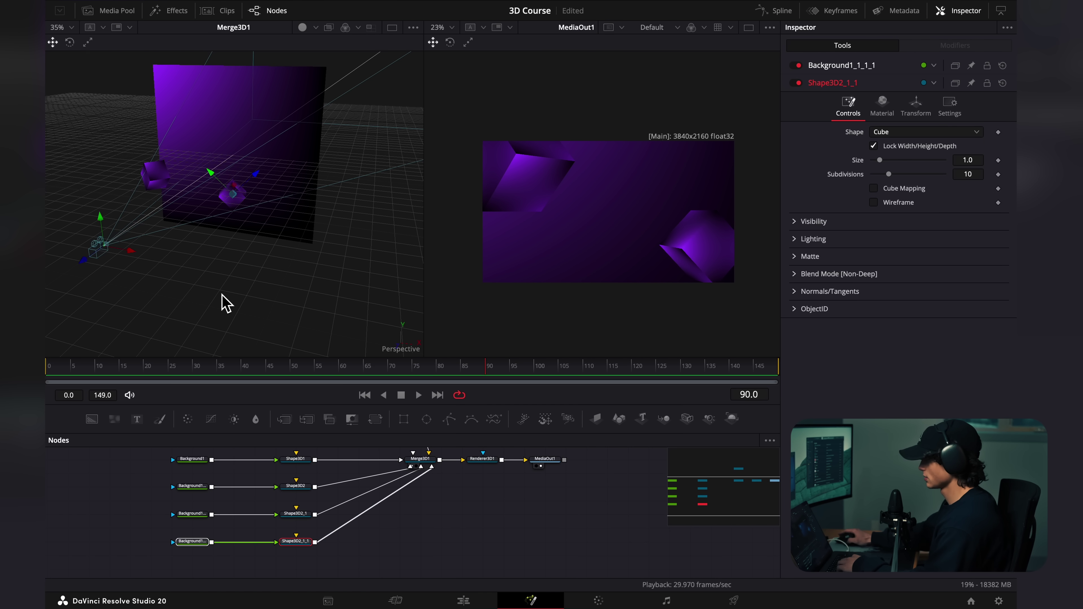
drag(222, 303, 117, 250)
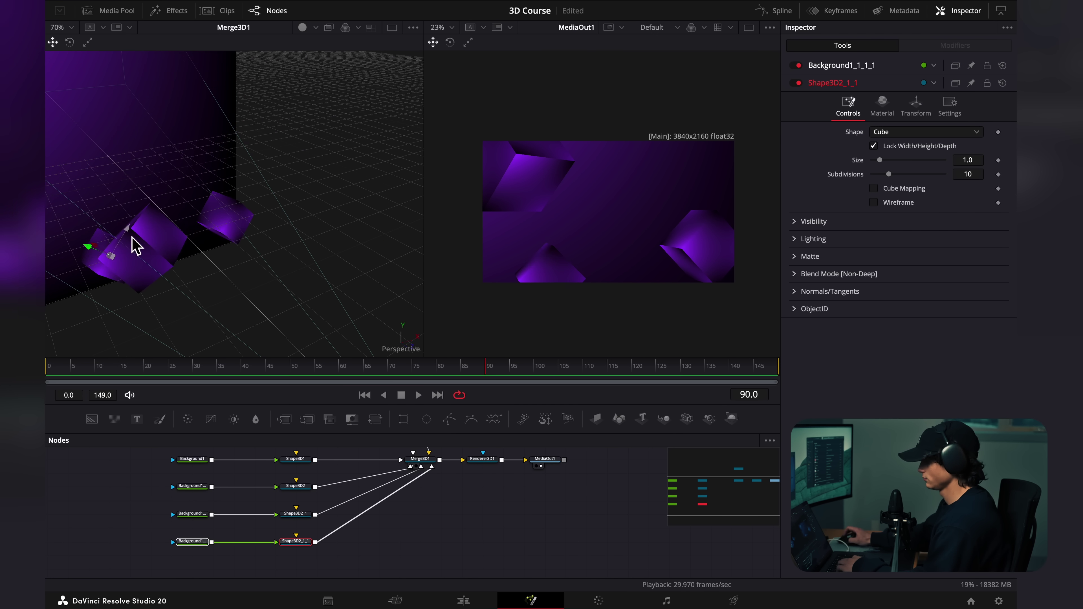
click(916, 106)
drag(918, 242, 914, 251)
Add a fourth cube and background to Merge3D1 and place it at the frame's upper right, about X 0.34, Y 0.26, Z -0.83.
scroll(361, 537, up, 3)
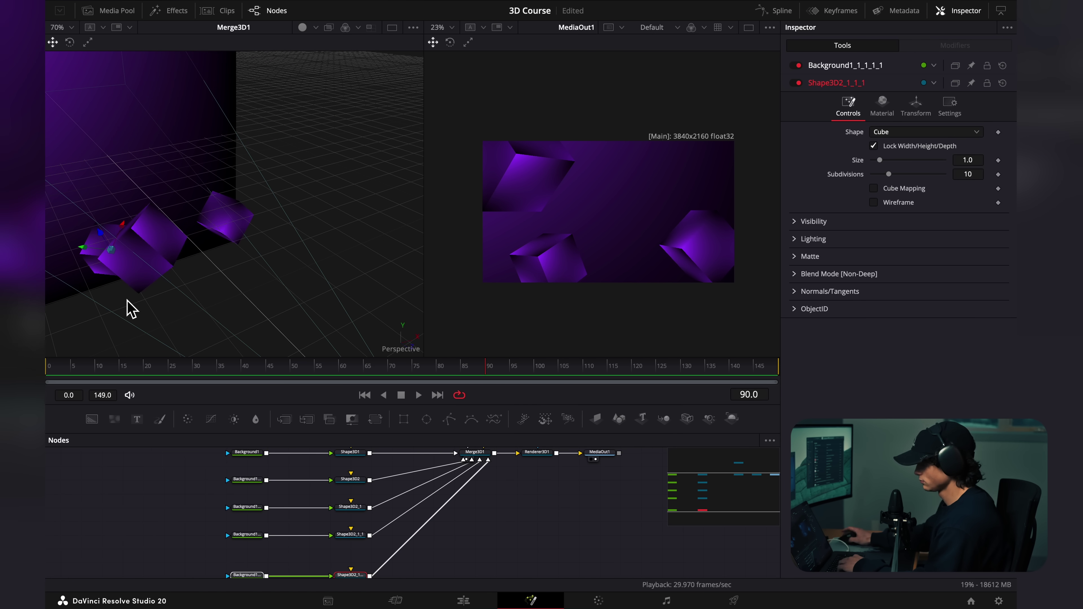
drag(126, 307, 249, 199)
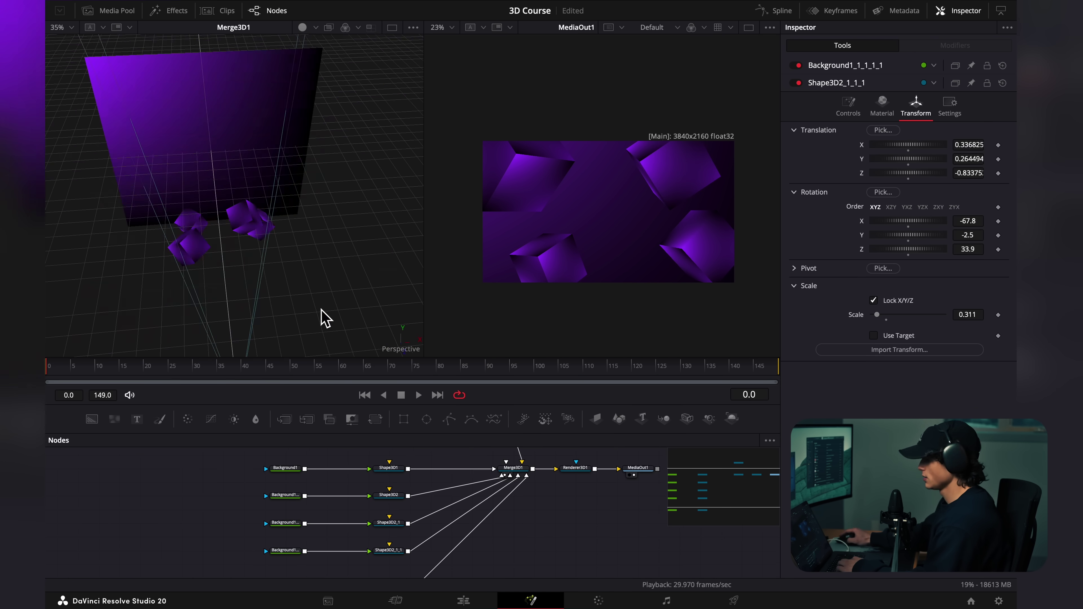
drag(321, 317, 527, 484)
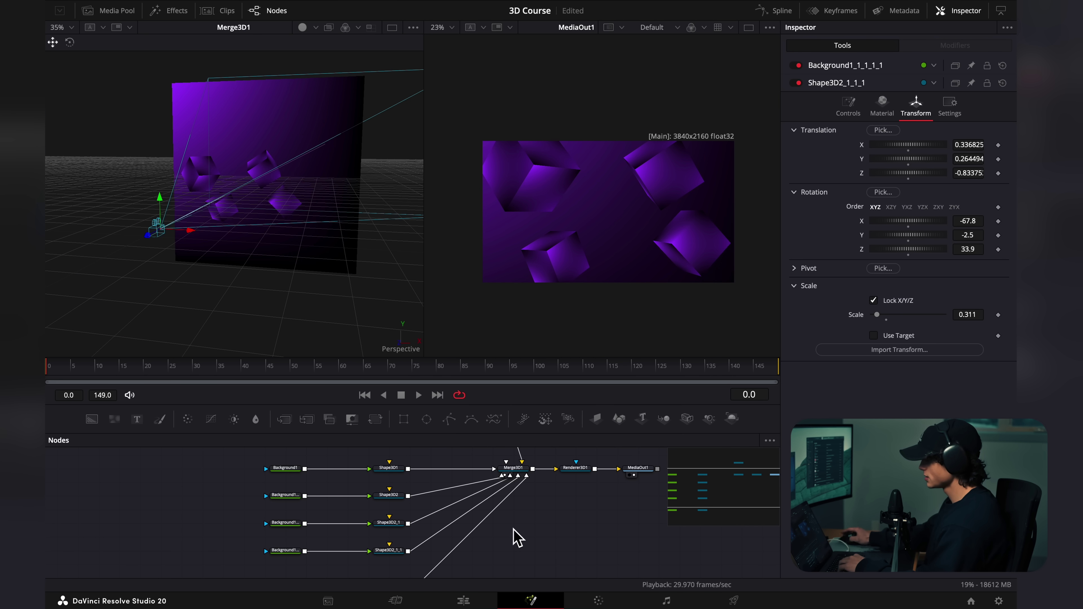
Add a Text+ node and an Image Plane 3D below the cube nodes and connect the text to the image plane.
scroll(513, 536, down, 3)
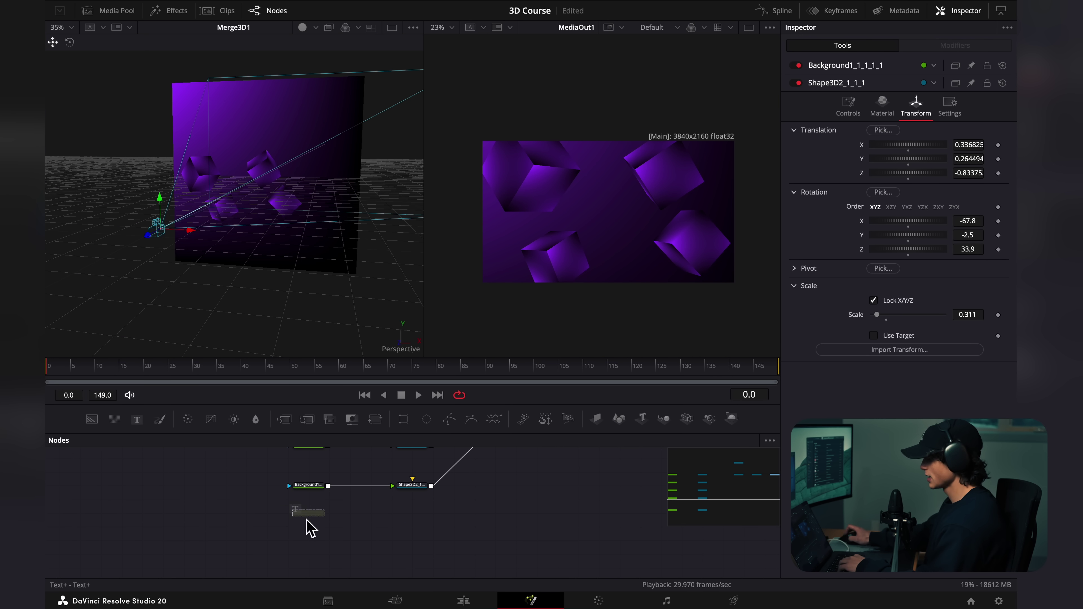
click(318, 522)
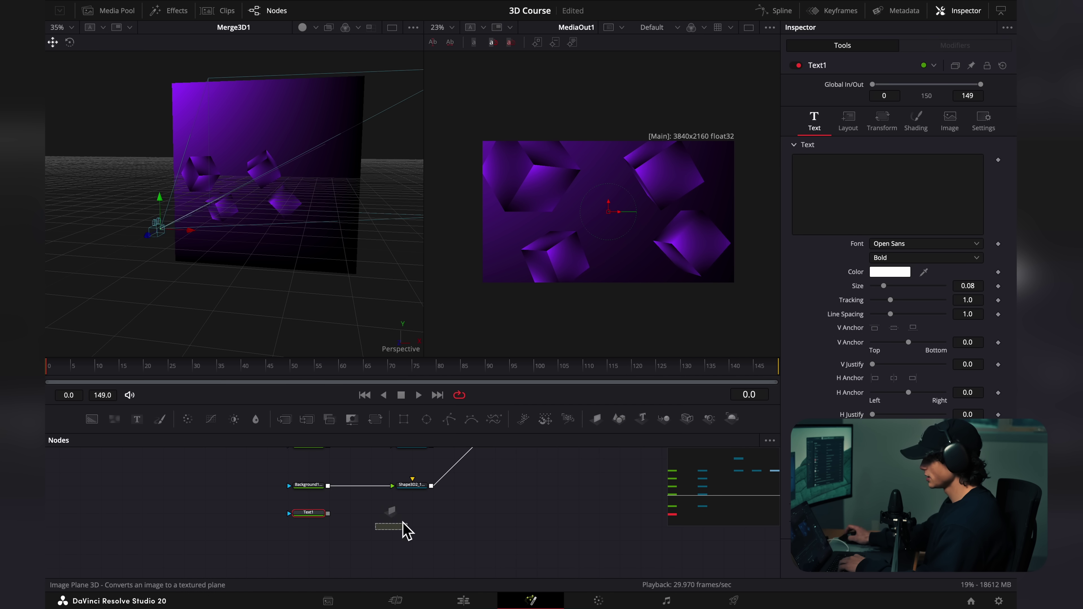
click(403, 523)
drag(328, 513, 402, 517)
Enter 1 as the text of Text1 and connect ImagePlane3D to Merge3D1.
click(315, 513)
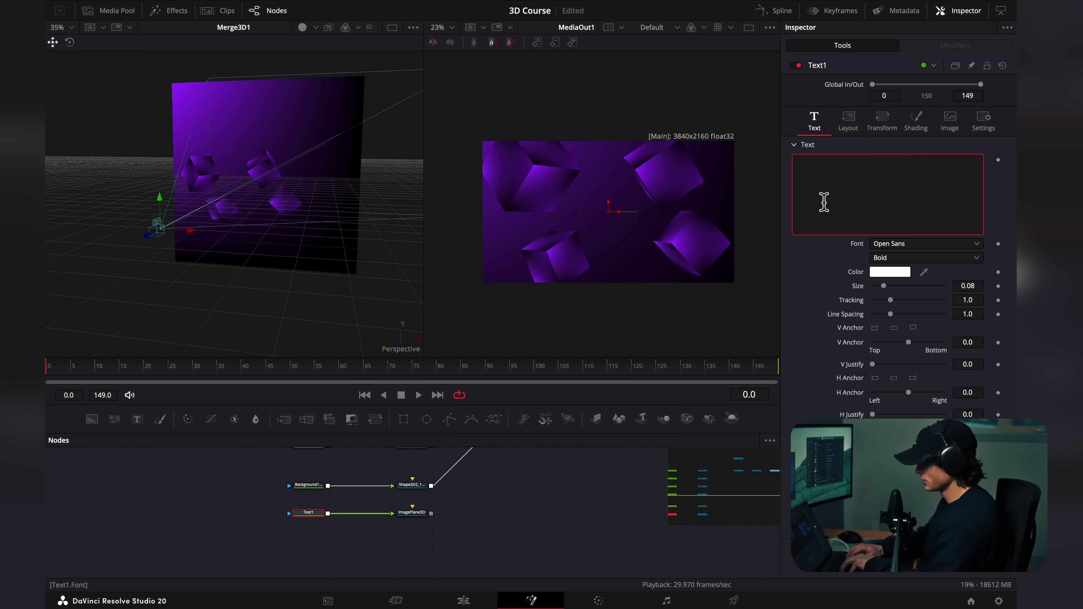
text(1)
scroll(502, 512, up, 5)
drag(431, 513, 545, 459)
Set the font of Text1 to TacticSans-Blk.
scroll(614, 220, up, 2)
click(926, 243)
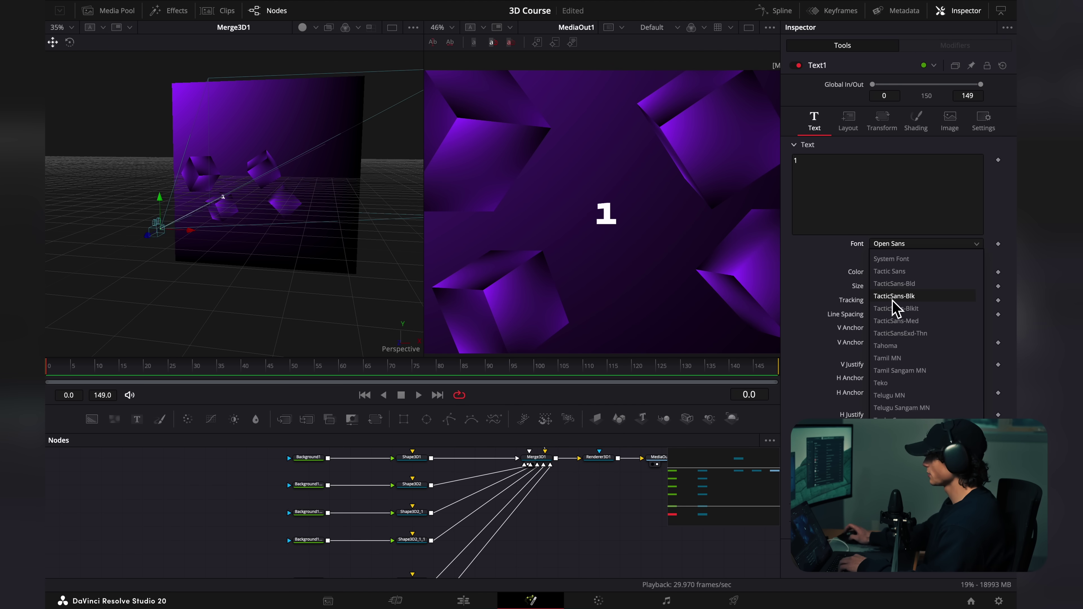
click(913, 300)
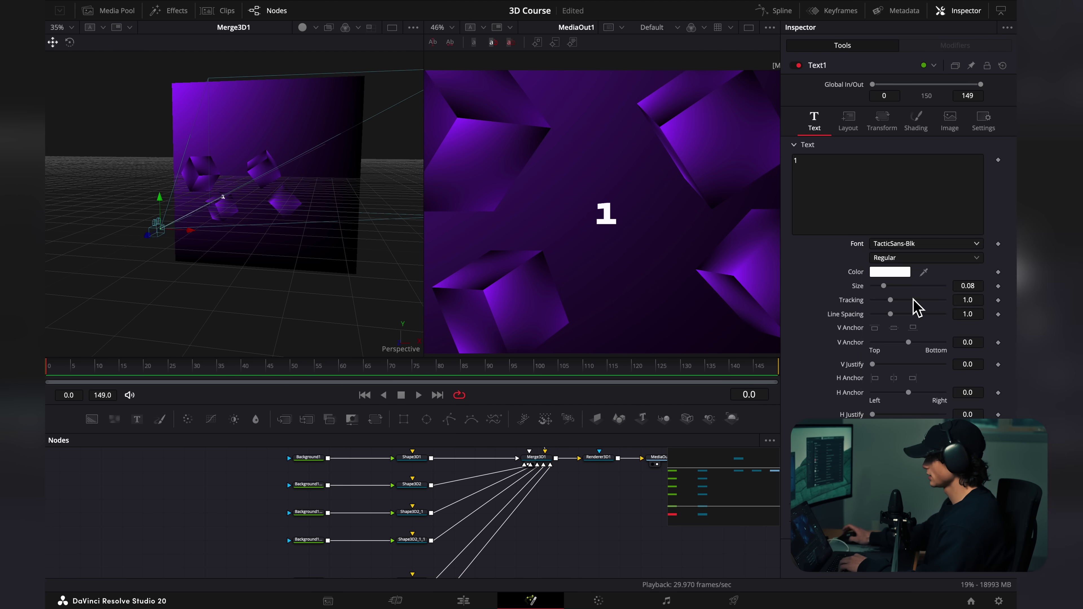
Set ImagePlane3D's opacity to 0.5 and lay the number on the upper-left cube's face, rotated X 44.4, Y 52.2 and scaled to 2.835.
scroll(438, 554, down, 2)
click(428, 564)
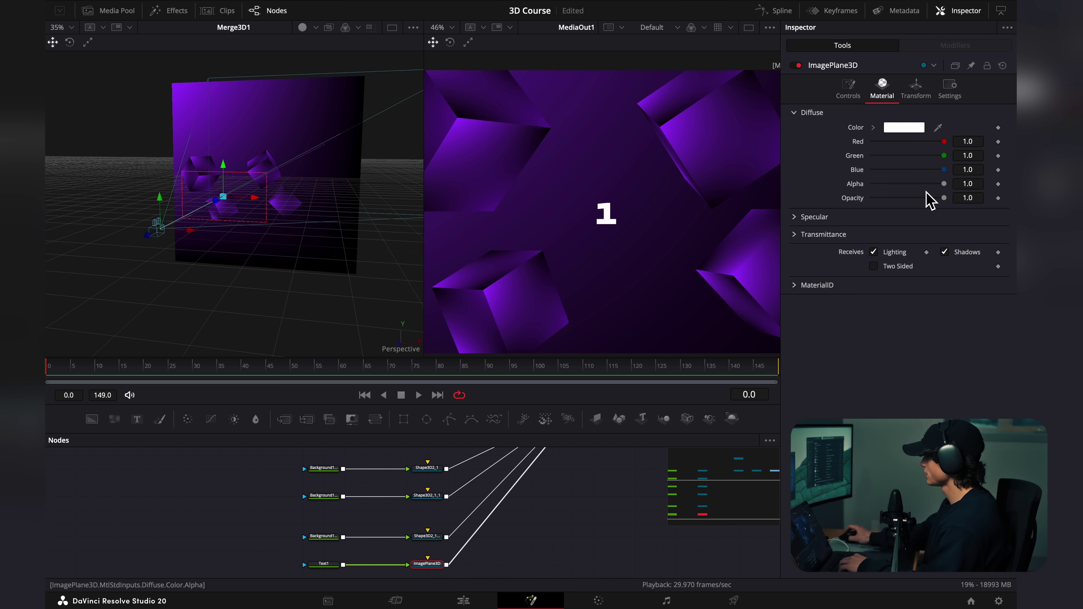
drag(944, 197, 921, 198)
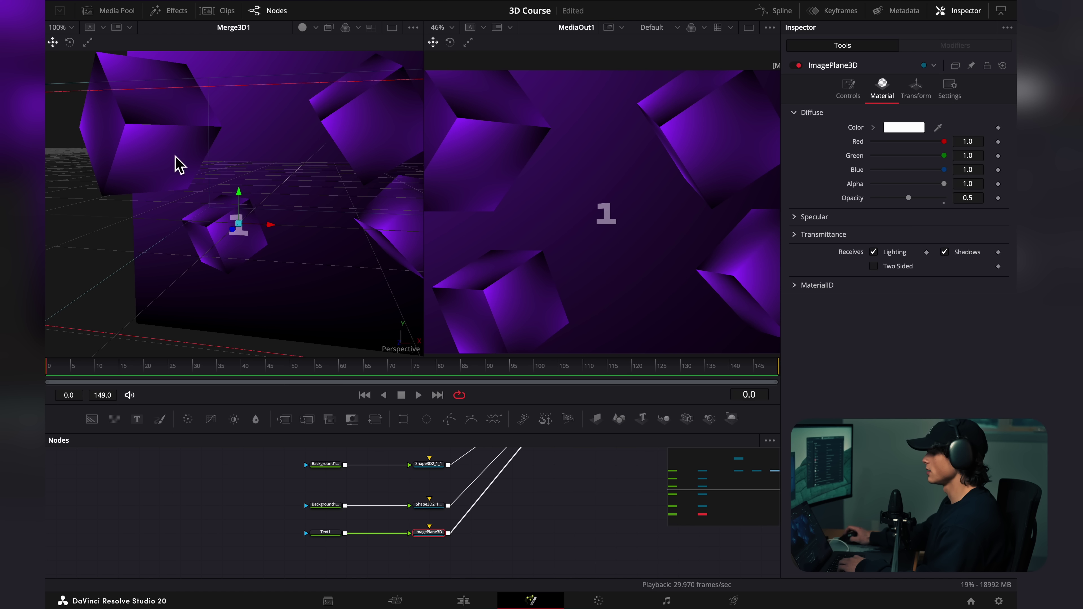
click(915, 89)
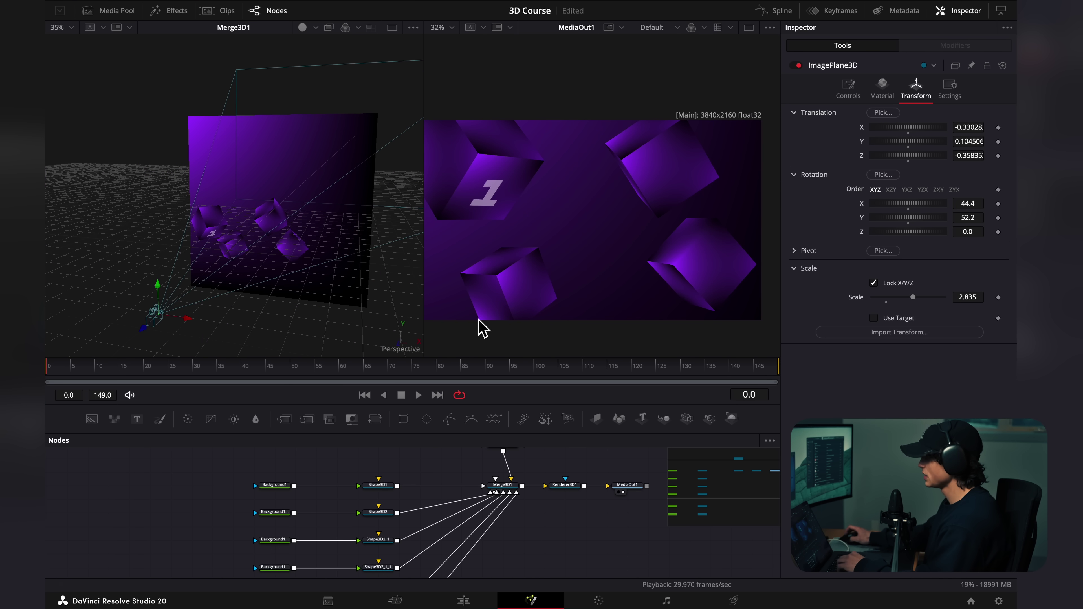
Keyframe Camera3D1's translation from Z about 0.43 at frame 0 to a pulled-back position near the end of the timeline.
scroll(568, 525, up, 3)
click(509, 496)
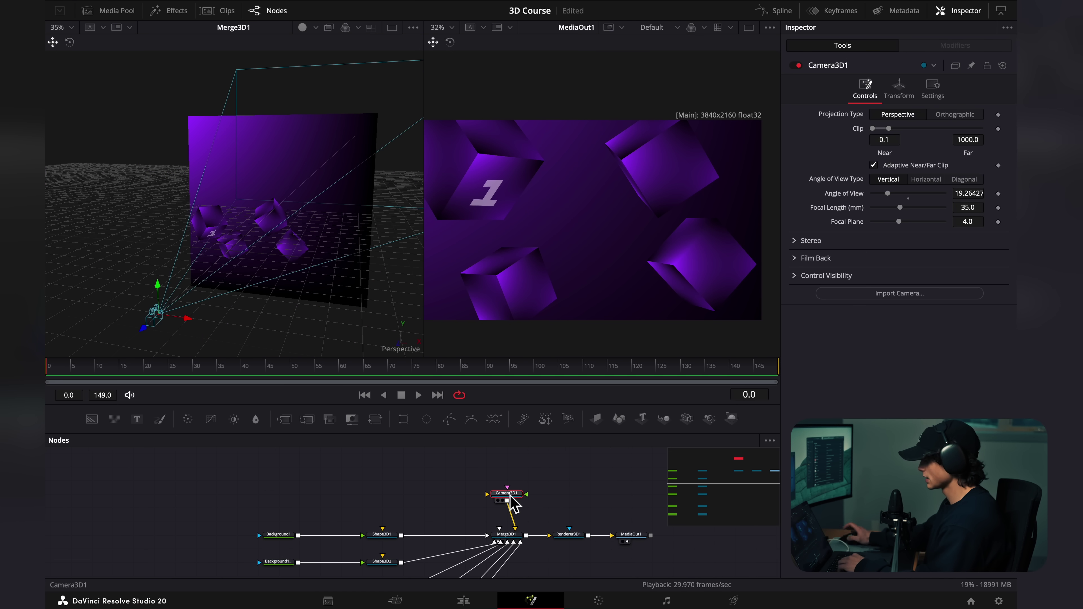
drag(199, 314, 238, 293)
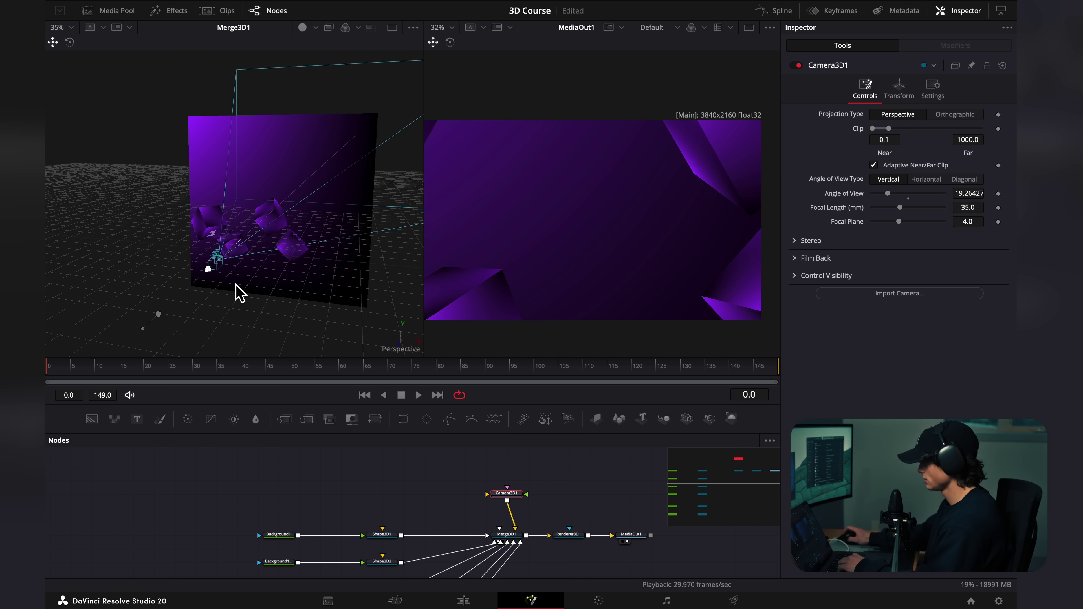
click(900, 90)
click(998, 127)
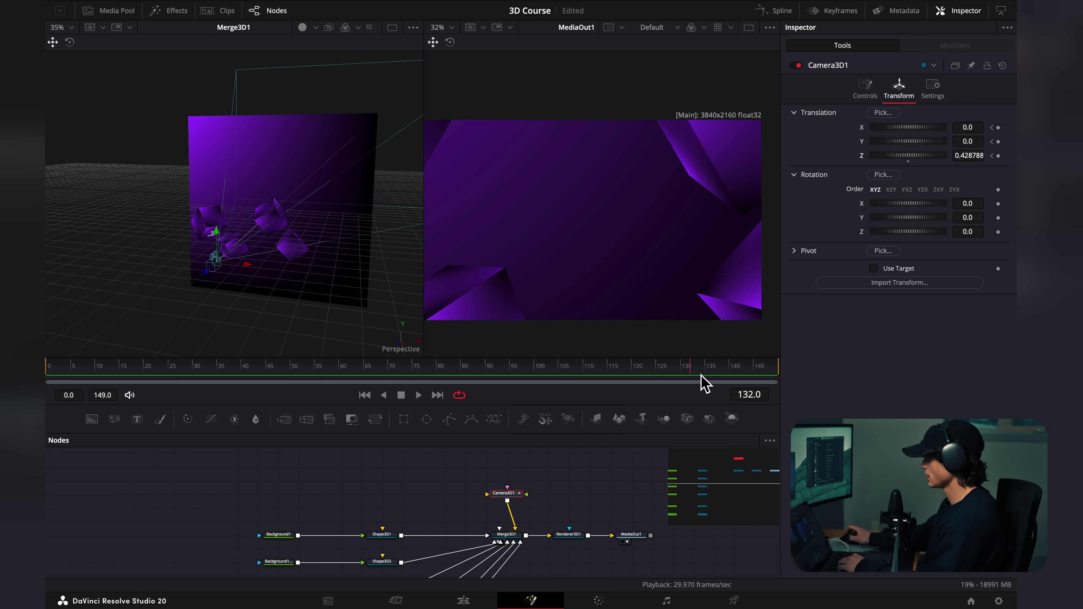
drag(205, 276, 116, 350)
click(118, 352)
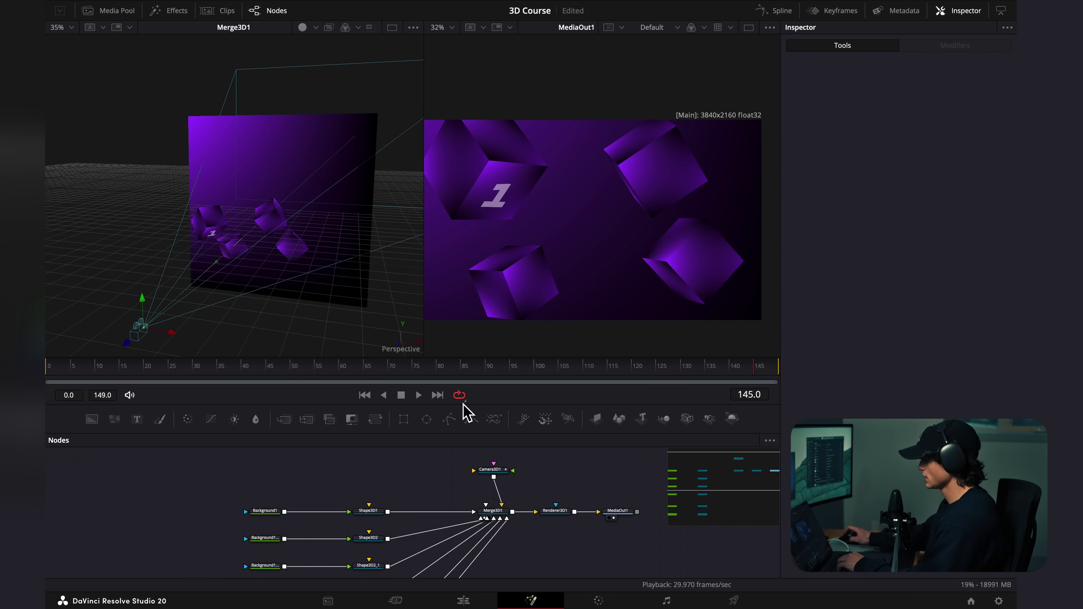
Add another Image Plane 3D node above Shape3D1 in the node graph.
drag(599, 419, 369, 470)
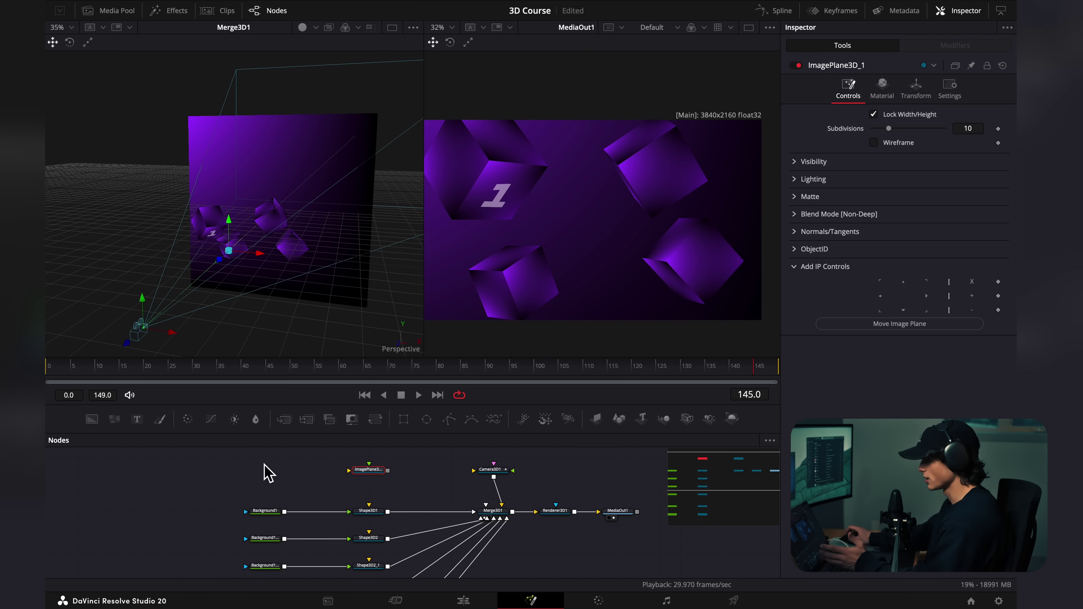